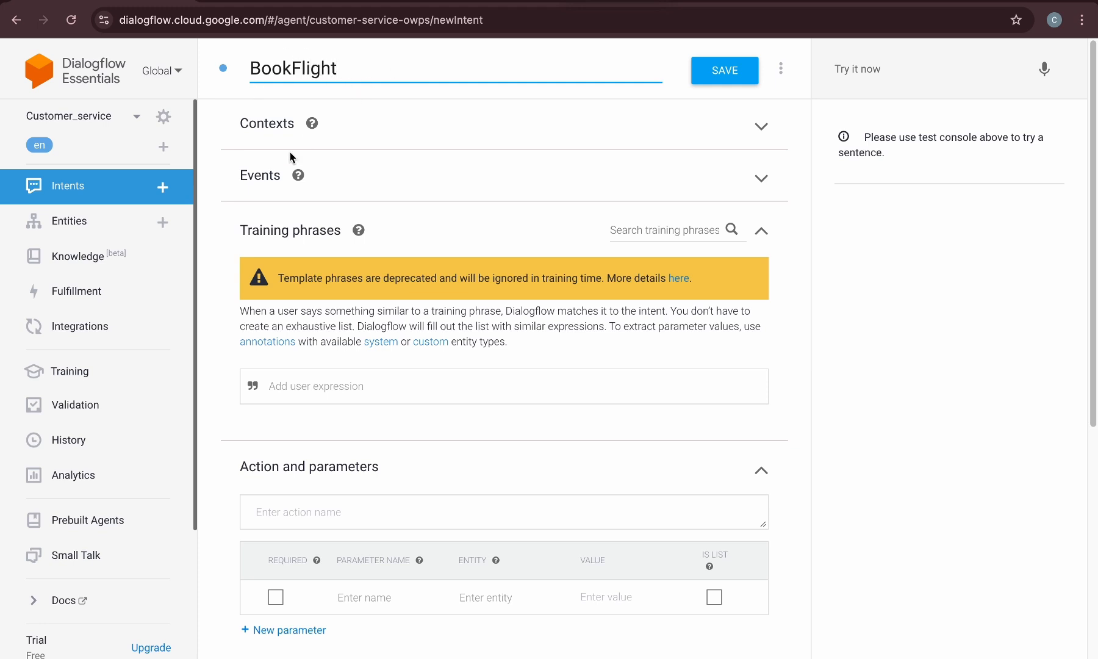
Add the training phrase "I want to book a flight" to the BookFlight intent
{"action": "scroll", "coordinate": [337, 322], "scroll_direction": "down", "scroll_amount": 1}
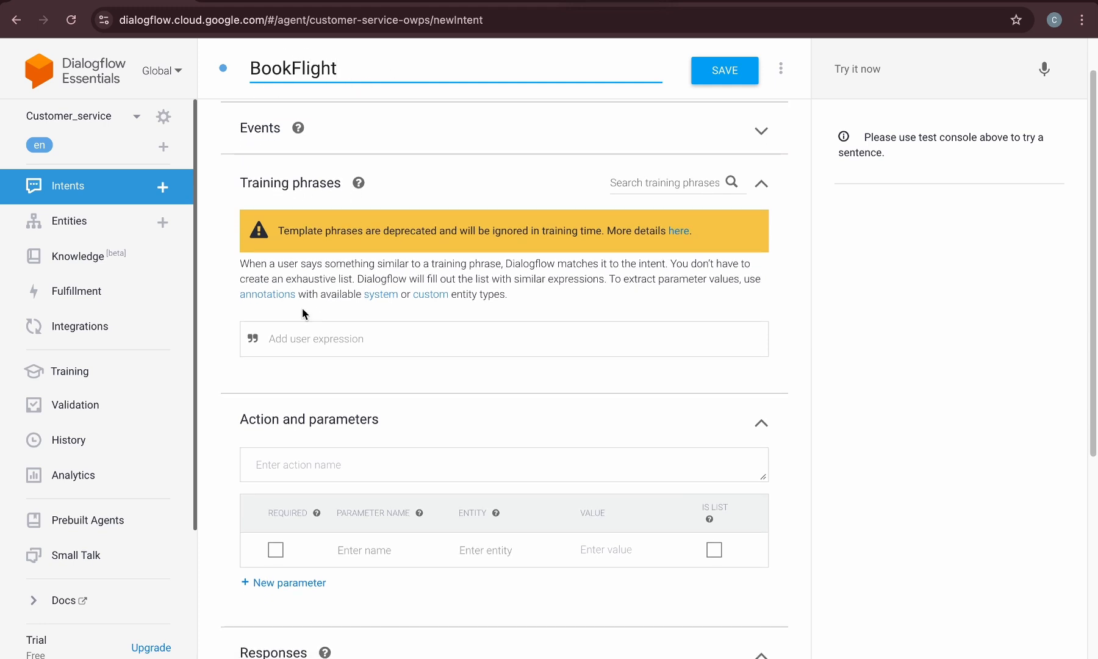
{"action": "left_click", "coordinate": [309, 338]}
{"action": "type", "text": "I want to book a fli"}
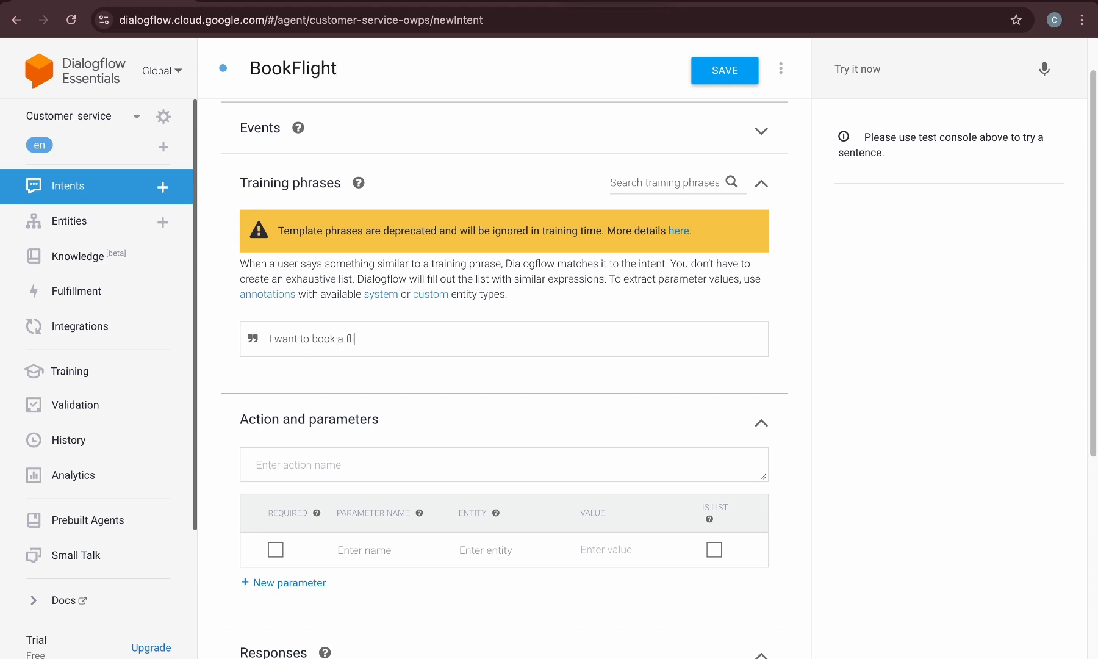
{"action": "type", "text": "ght"}
{"action": "key", "text": "Return"}
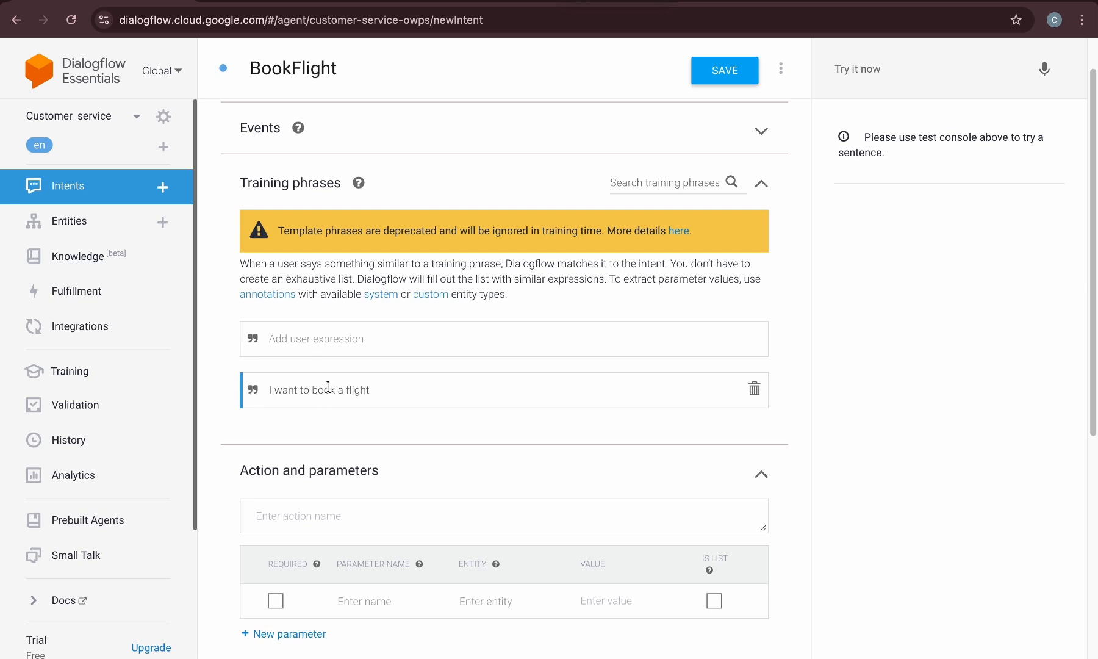
Add the training phrases "i need a flight" and "Book a charter flight"
{"action": "type", "text": "i need a flight"}
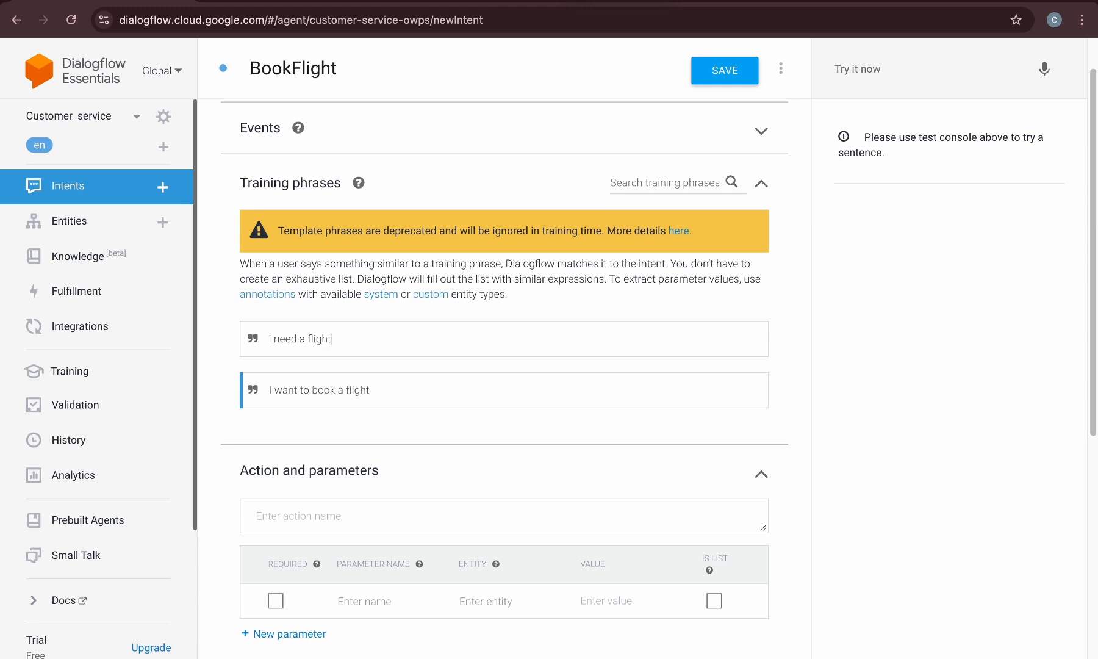
{"action": "key", "text": "Return"}
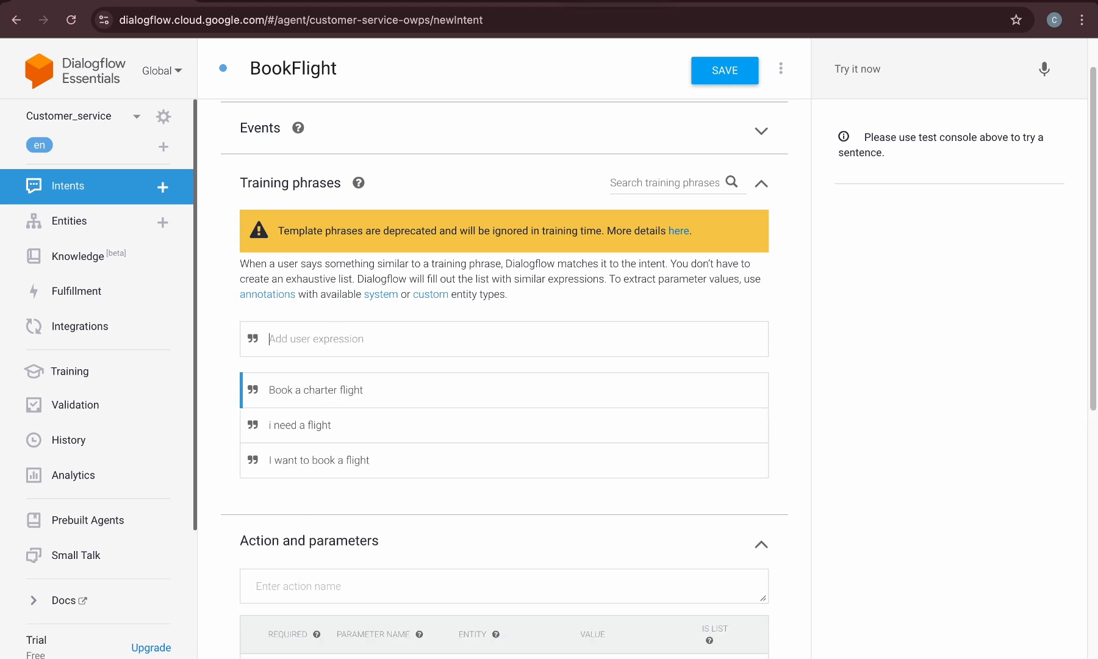
{"action": "scroll", "coordinate": [373, 359], "scroll_direction": "down", "scroll_amount": 4}
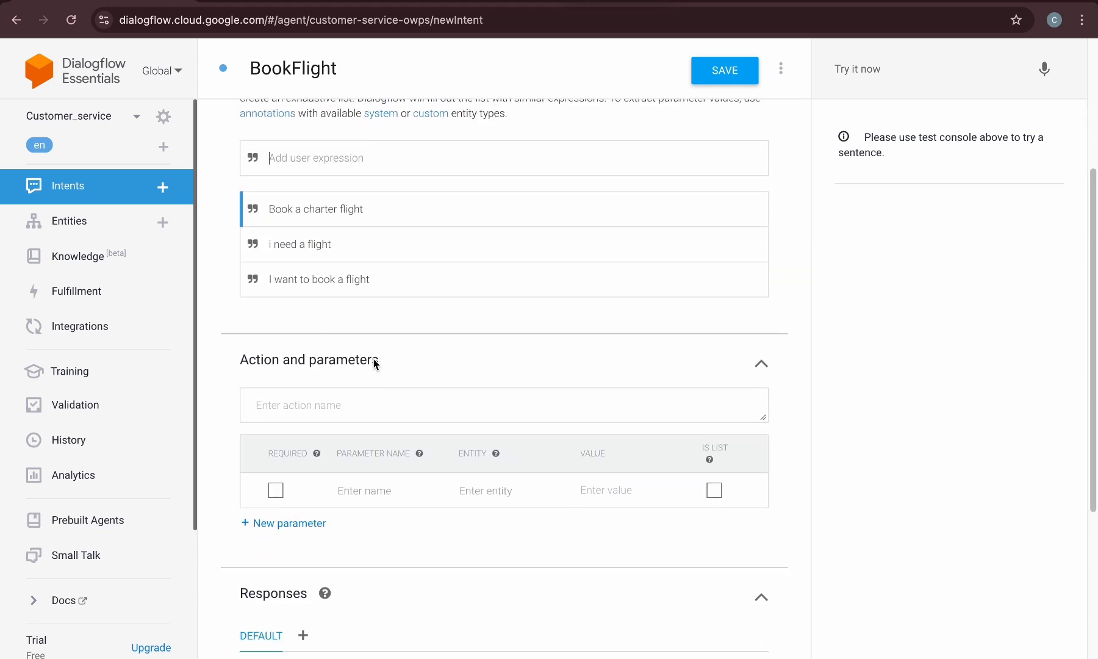
{"action": "scroll", "coordinate": [368, 363], "scroll_direction": "down", "scroll_amount": 2}
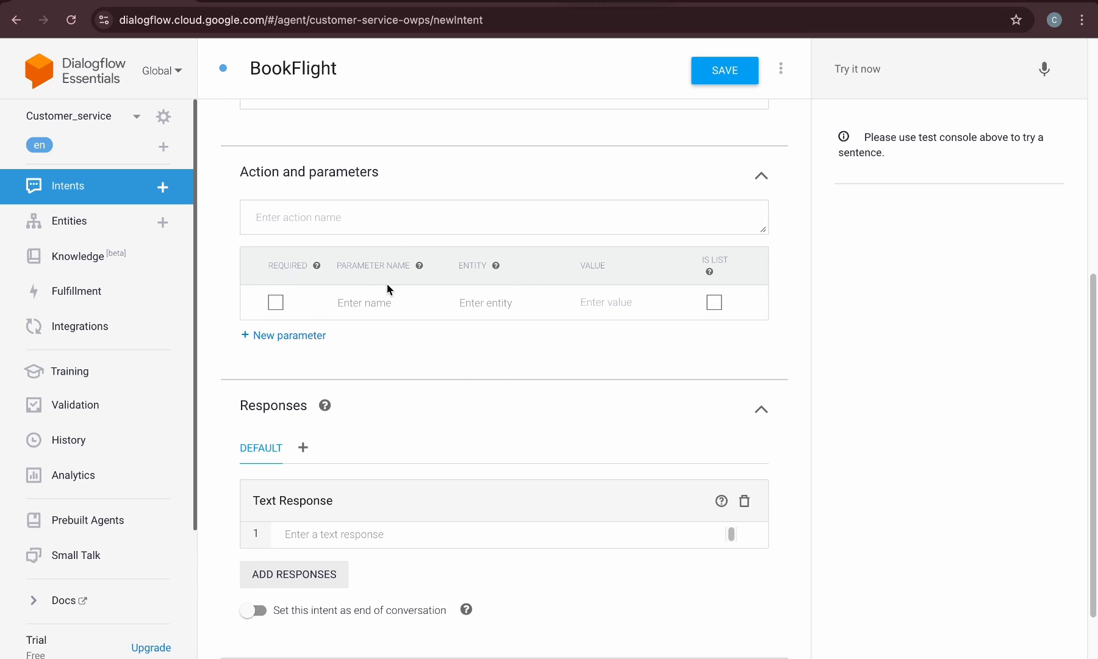
Add a new parameter row and name the first parameter departure_city
{"action": "left_click", "coordinate": [302, 335]}
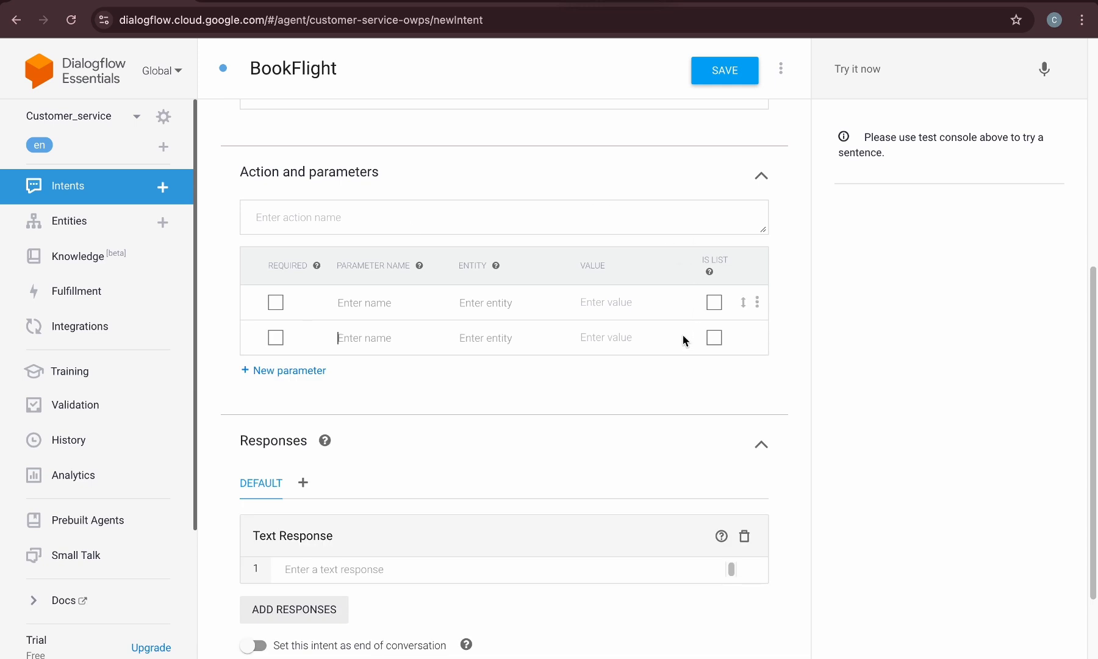
{"action": "left_click", "coordinate": [356, 301]}
{"action": "type", "text": "departure_city"}
{"action": "left_click", "coordinate": [482, 302]}
{"action": "type", "text": "@"}
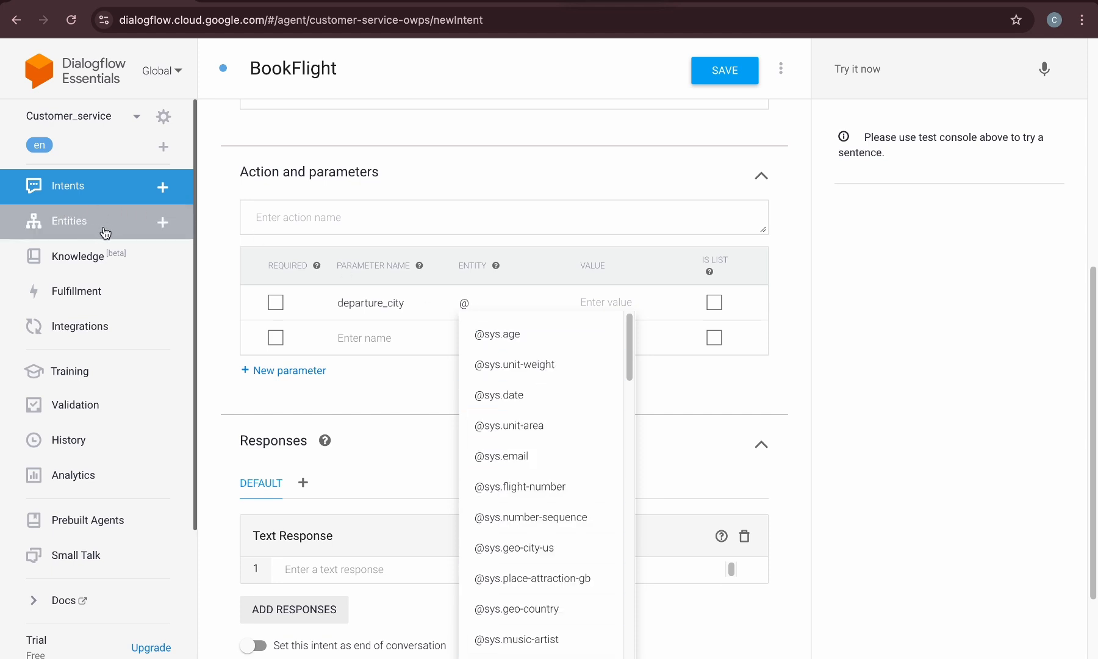
{"action": "left_click", "coordinate": [275, 2]}
{"action": "scroll", "coordinate": [310, 201], "scroll_direction": "up", "scroll_amount": 8}
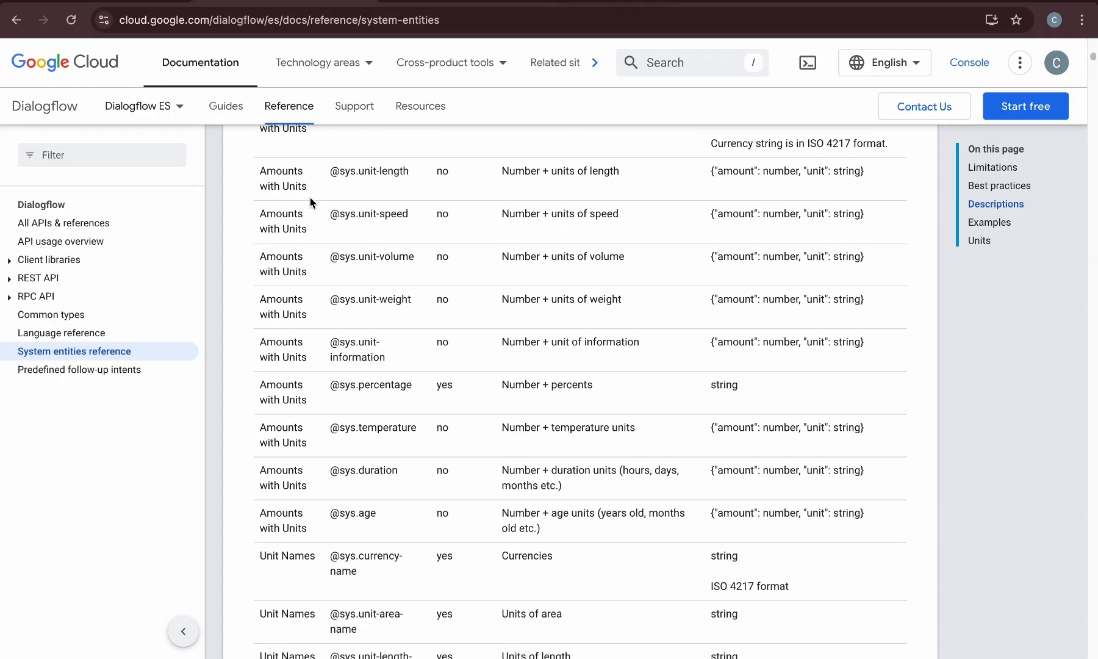
{"action": "scroll", "coordinate": [335, 317], "scroll_direction": "up", "scroll_amount": 2}
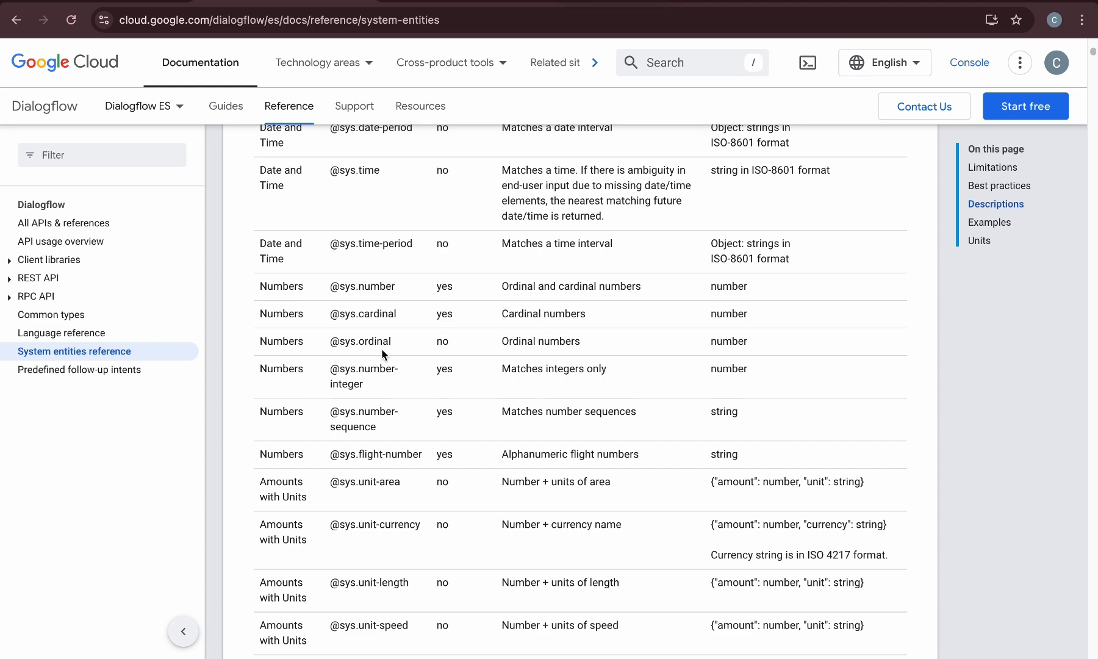
{"action": "scroll", "coordinate": [473, 502], "scroll_direction": "down", "scroll_amount": 9}
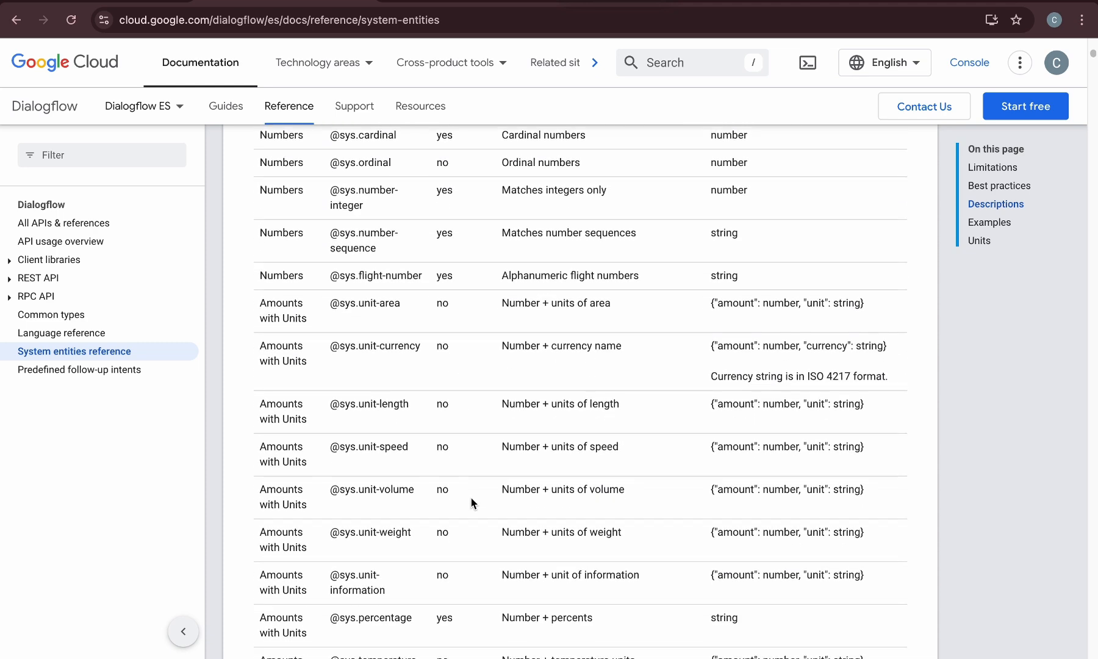
{"action": "scroll", "coordinate": [473, 499], "scroll_direction": "down", "scroll_amount": 7}
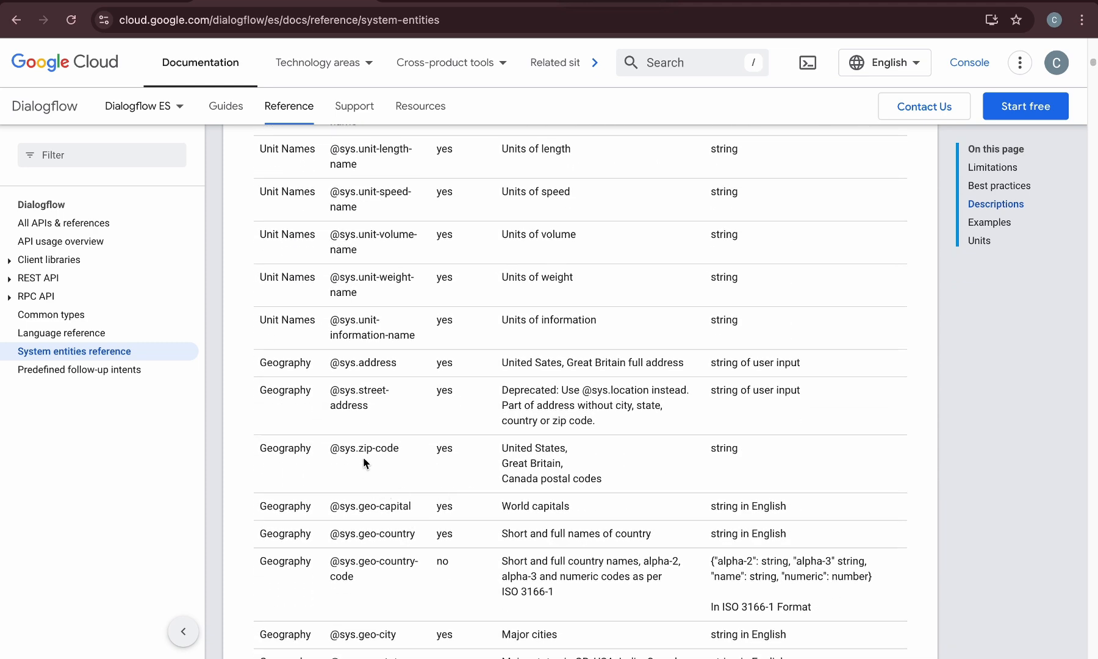
{"action": "scroll", "coordinate": [394, 449], "scroll_direction": "down", "scroll_amount": 1}
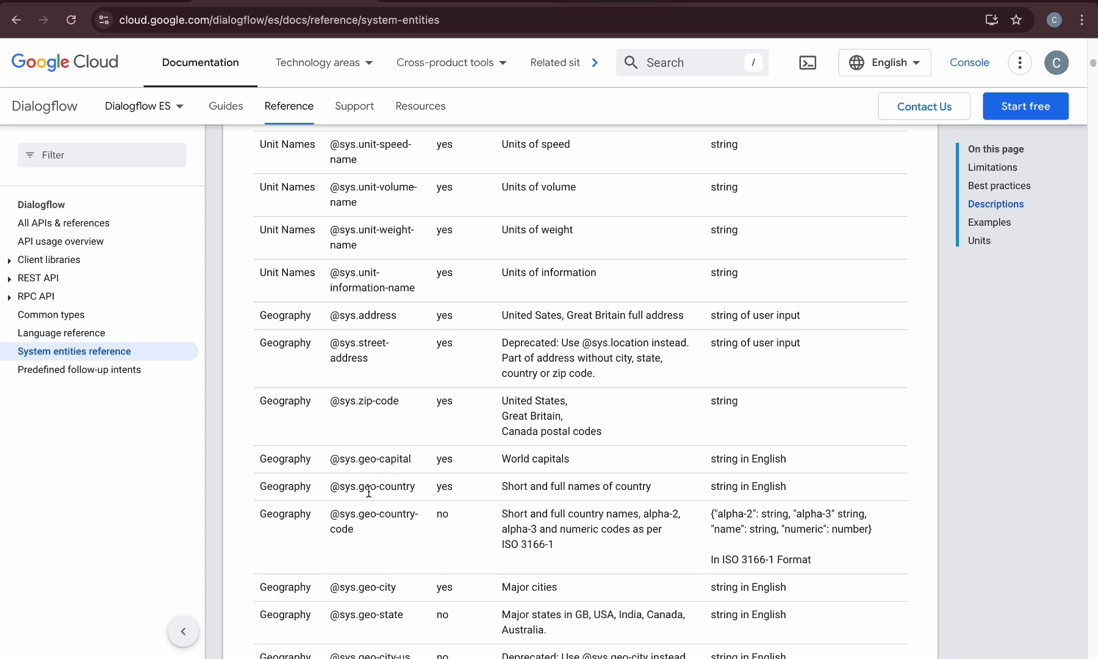
{"action": "scroll", "coordinate": [357, 546], "scroll_direction": "down", "scroll_amount": 2}
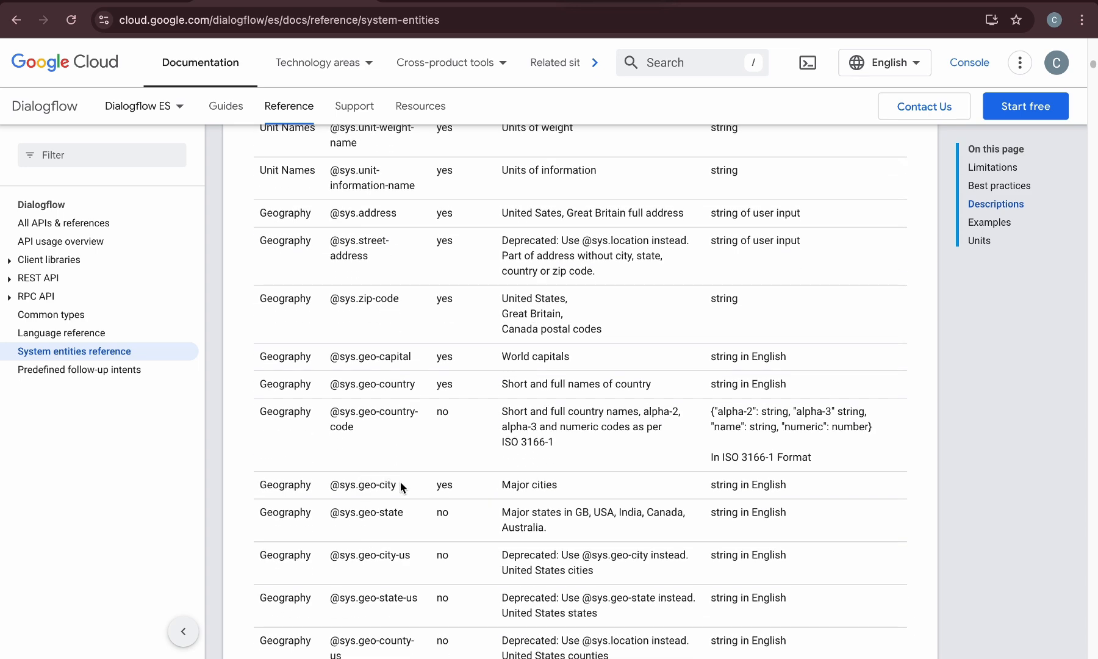
{"action": "left_click_drag", "start_coordinate": [401, 486], "coordinate": [328, 485]}
{"action": "key", "text": "super+c"}
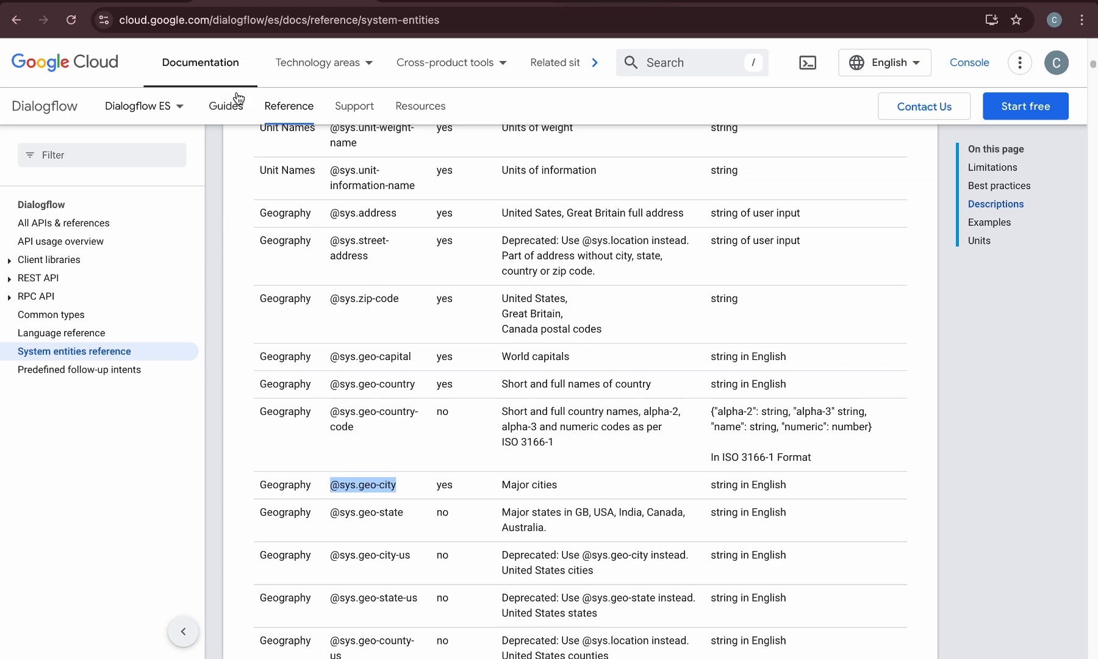
{"action": "left_click", "coordinate": [123, 3]}
{"action": "left_click", "coordinate": [492, 377]}
{"action": "key", "text": "BackSpace"}
{"action": "key", "text": "super+v"}
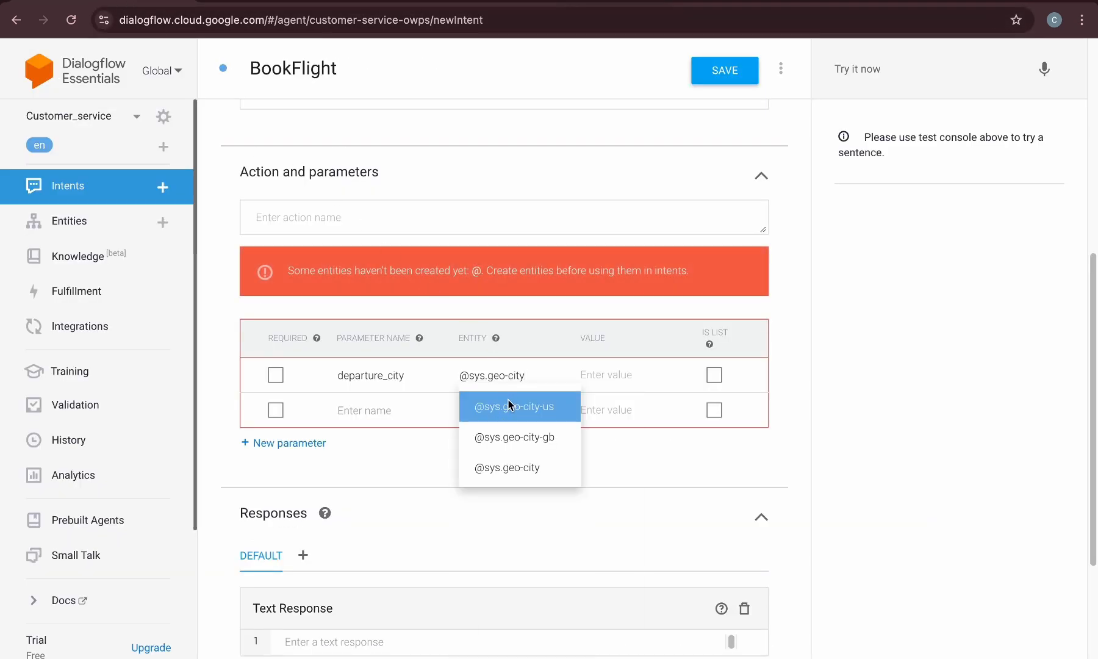
{"action": "left_click", "coordinate": [502, 466]}
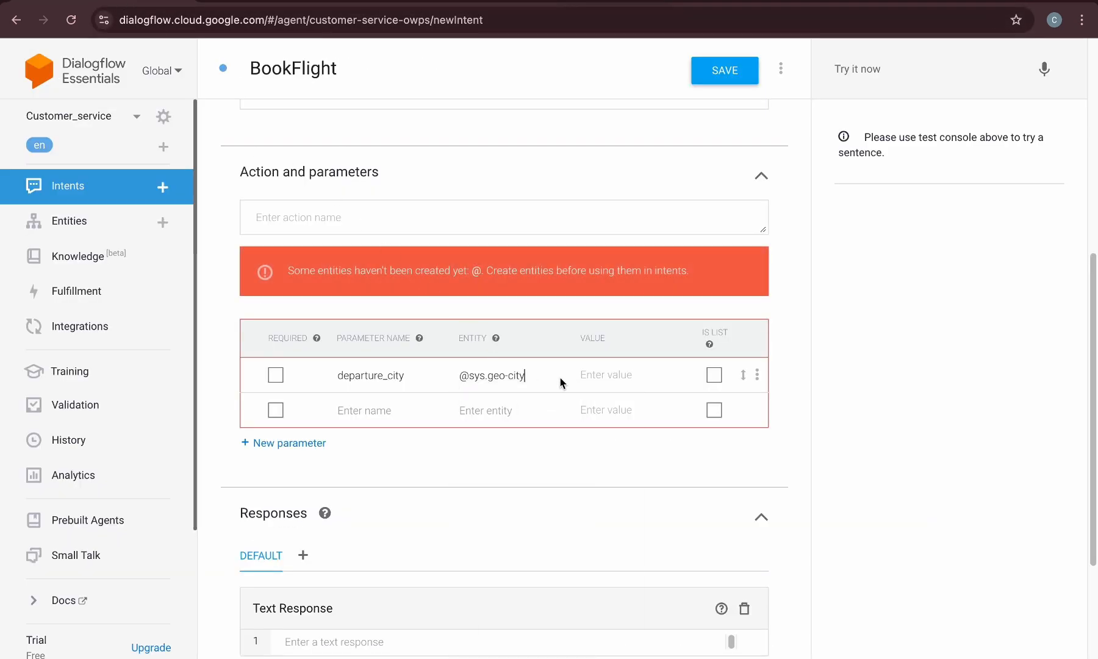
Set departure_city's value to $departure_city and mark the parameter as required
{"action": "left_click", "coordinate": [597, 375]}
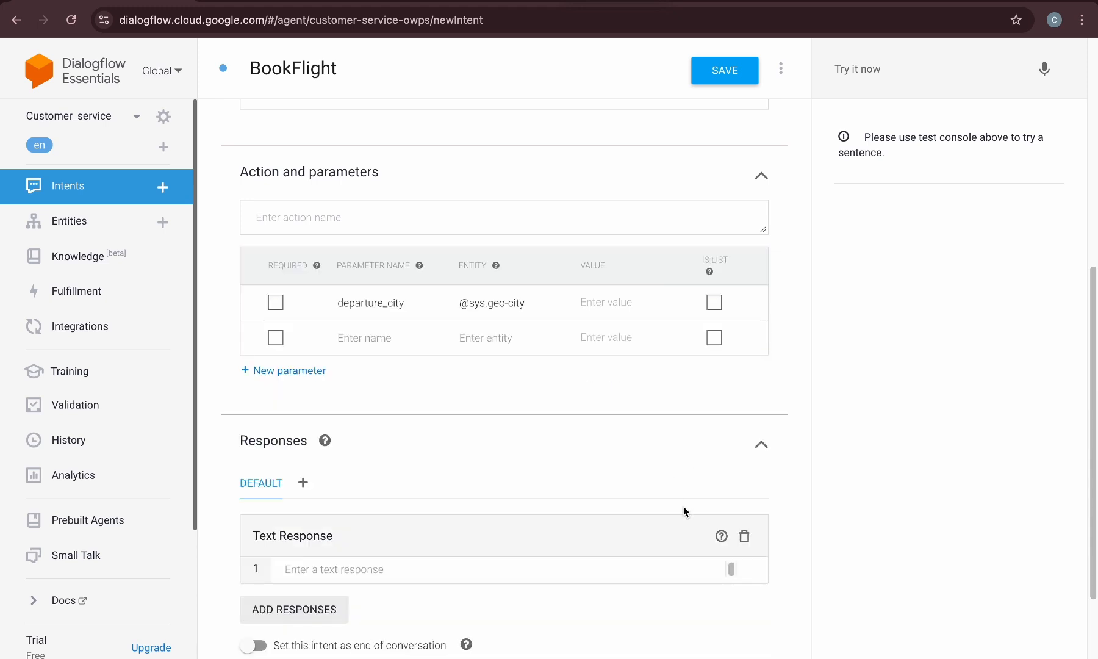
{"action": "type", "text": "$departure_city"}
{"action": "scroll", "coordinate": [562, 401], "scroll_direction": "down", "scroll_amount": 2}
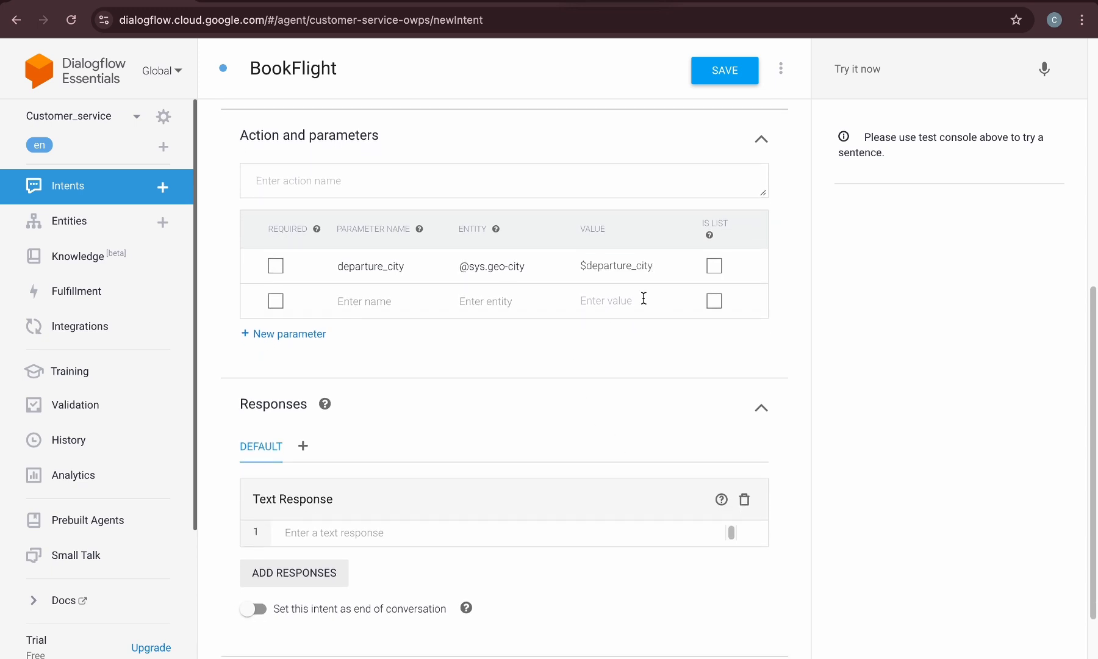
{"action": "left_click", "coordinate": [278, 254]}
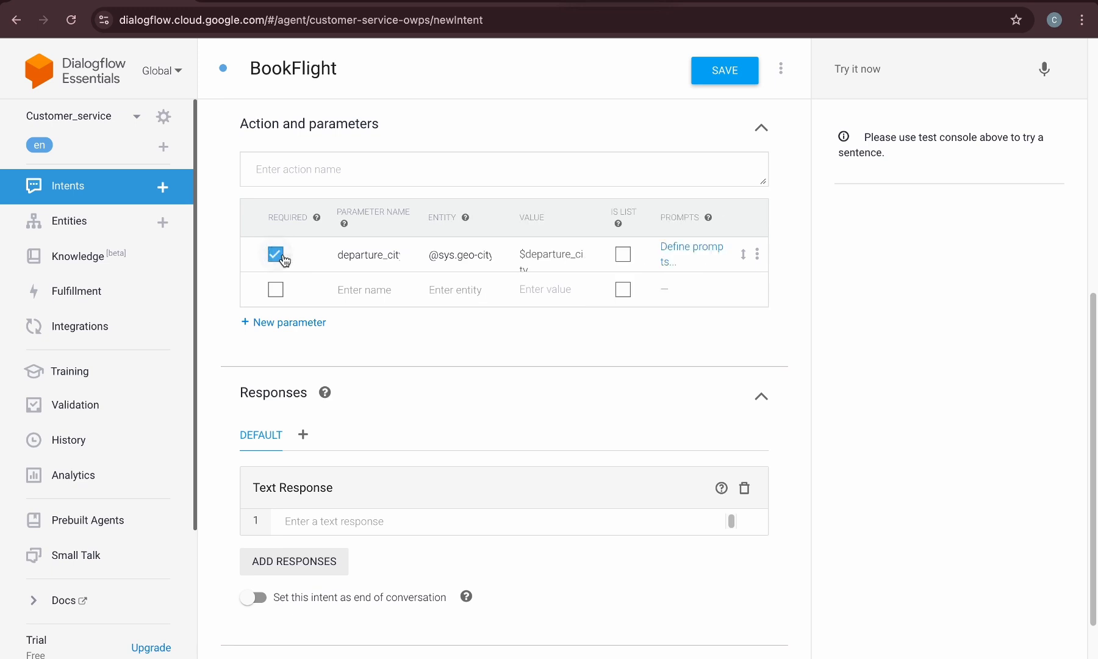
Define the prompt "From which city will you be departing" for departure_city and close the prompts dialog
{"action": "left_click", "coordinate": [677, 249]}
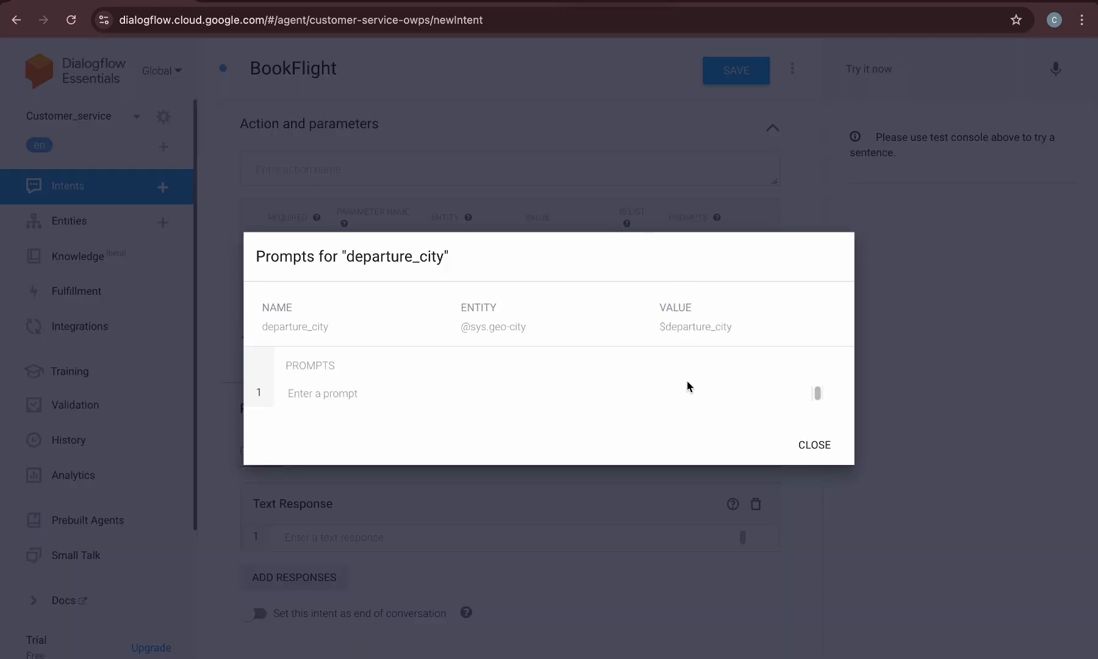
{"action": "left_click", "coordinate": [311, 391]}
{"action": "type", "text": "From which city "}
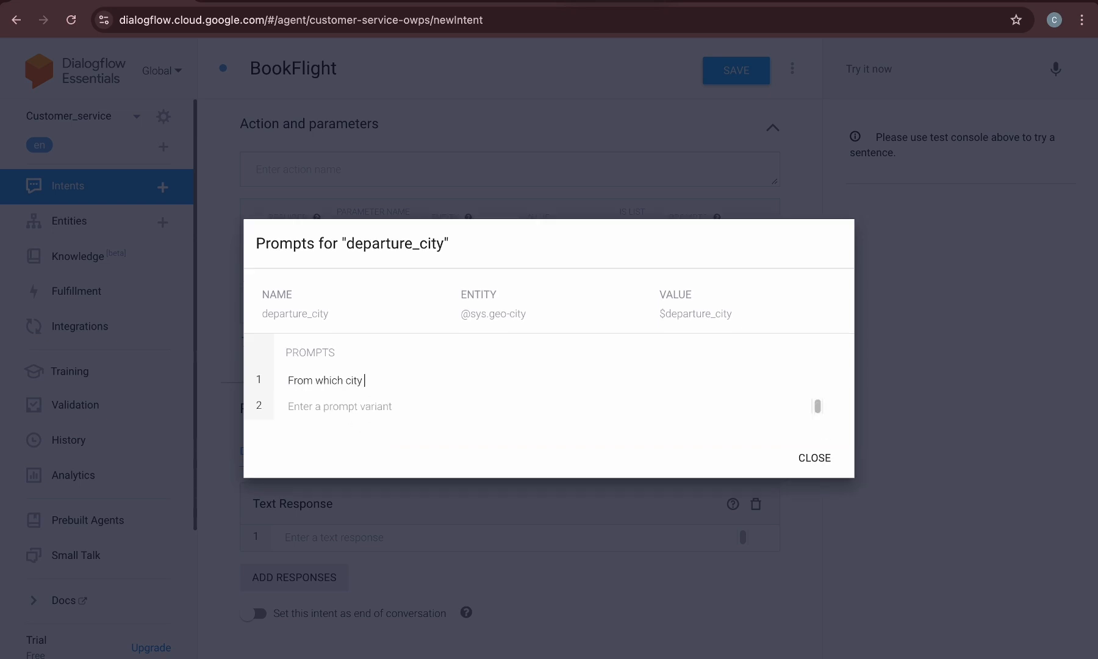
{"action": "type", "text": "will you be departing"}
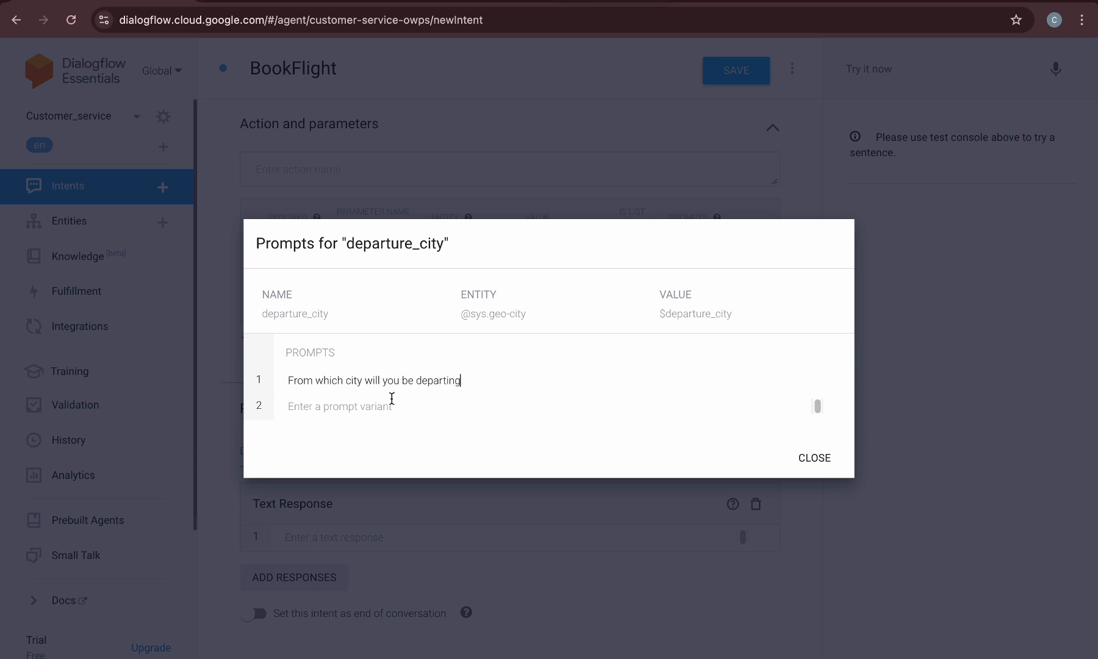
{"action": "left_click", "coordinate": [811, 461]}
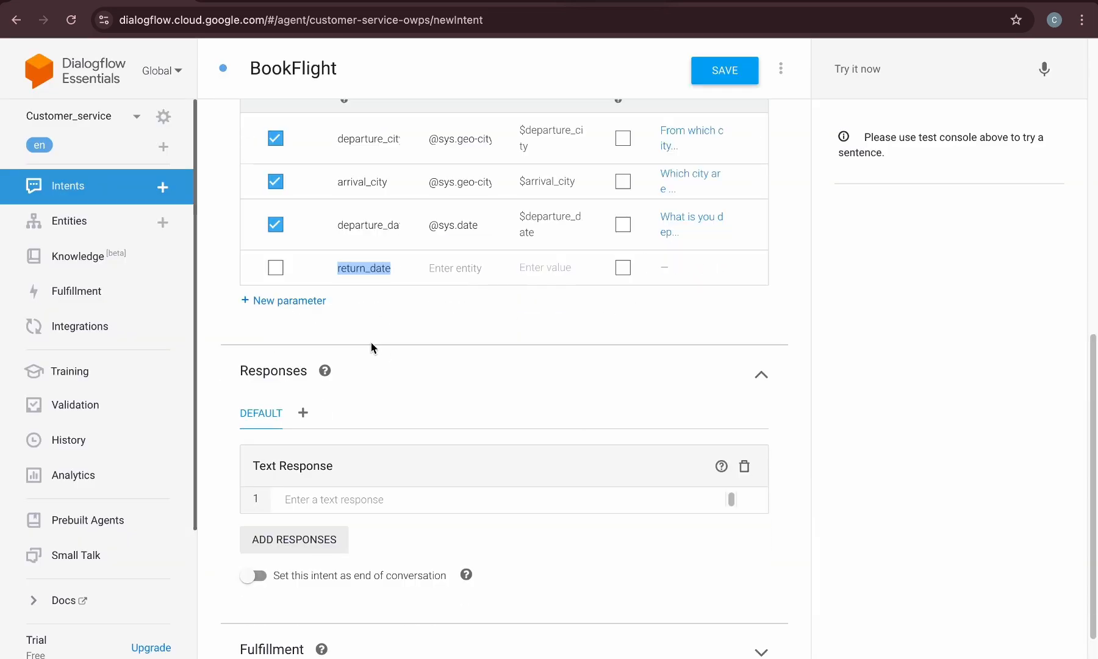
{"action": "left_click", "coordinate": [429, 268]}
{"action": "type", "text": "@"}
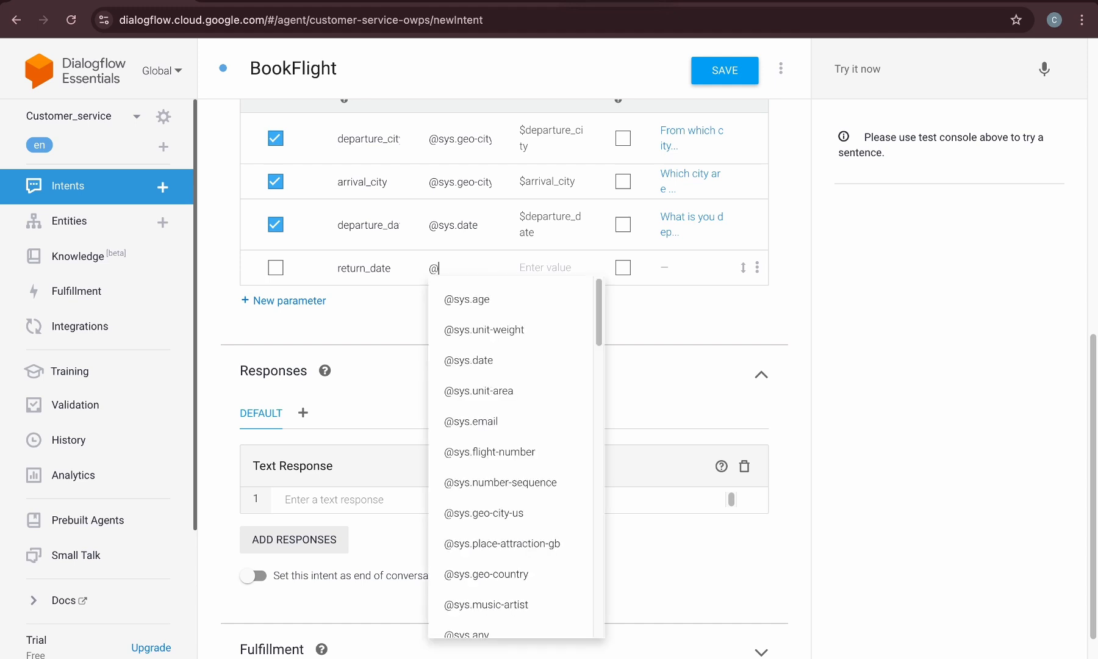
{"action": "left_click", "coordinate": [543, 360]}
Set return_date's value to $return_date and mark the parameter as required
{"action": "left_click_drag", "start_coordinate": [394, 268], "coordinate": [313, 268]}
{"action": "key", "text": "super+c"}
{"action": "left_click", "coordinate": [530, 261]}
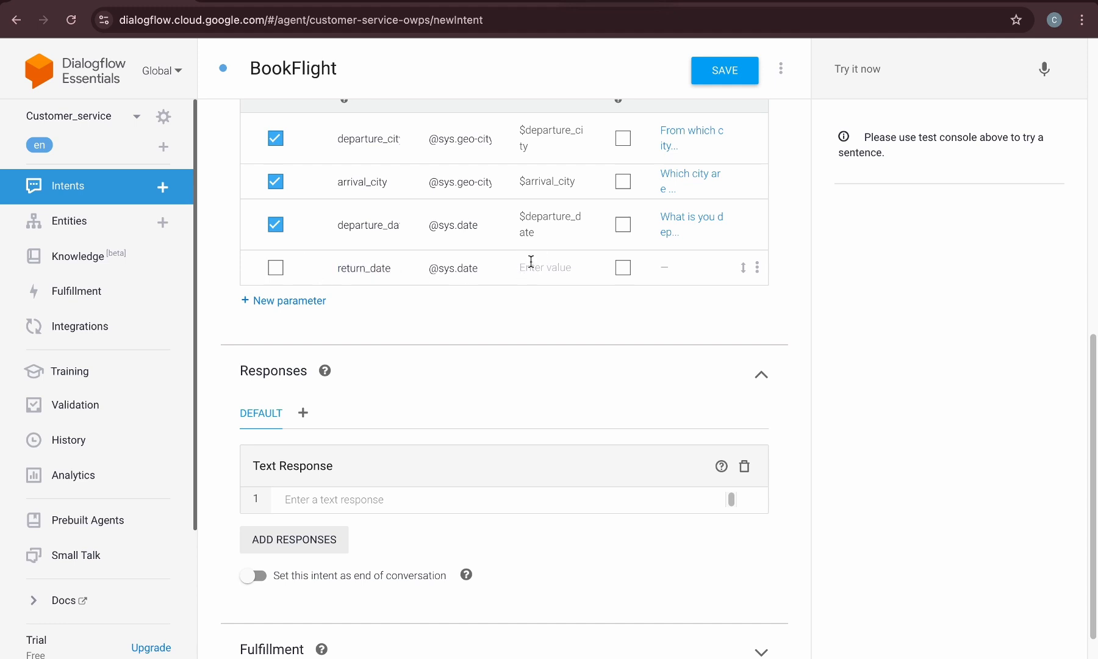
{"action": "type", "text": "$"}
{"action": "key", "text": "super+v"}
{"action": "left_click", "coordinate": [274, 275]}
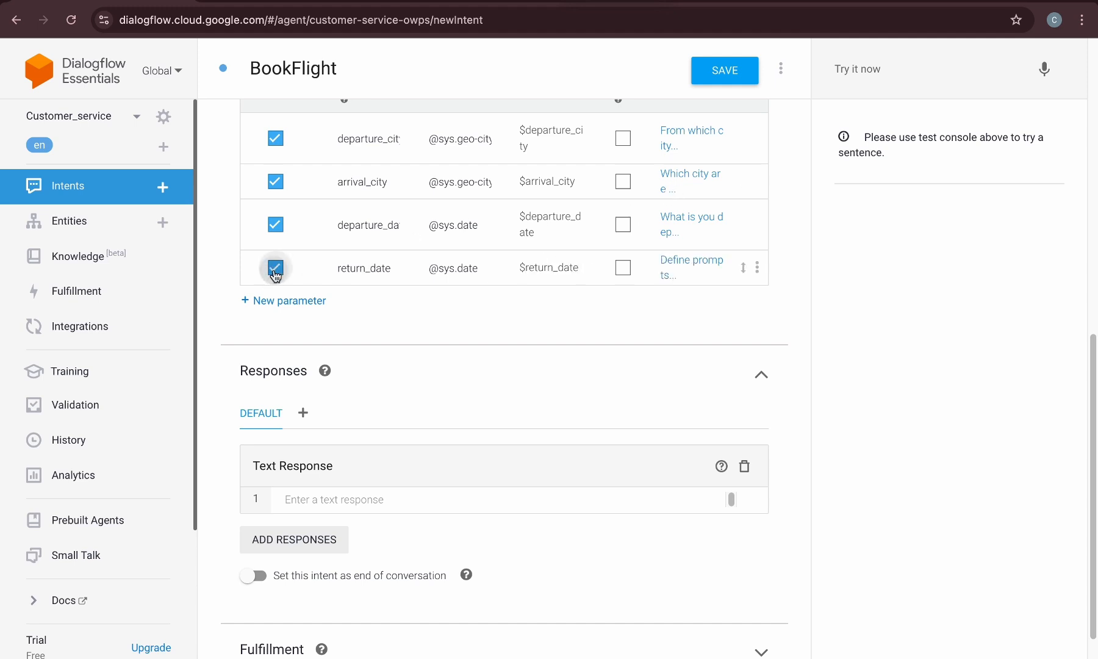
Define the prompt "When is your return date?" for return_date and close the prompts dialog
{"action": "left_click", "coordinate": [678, 269]}
{"action": "left_click", "coordinate": [410, 385]}
{"action": "type", "text": "When is your return date?"}
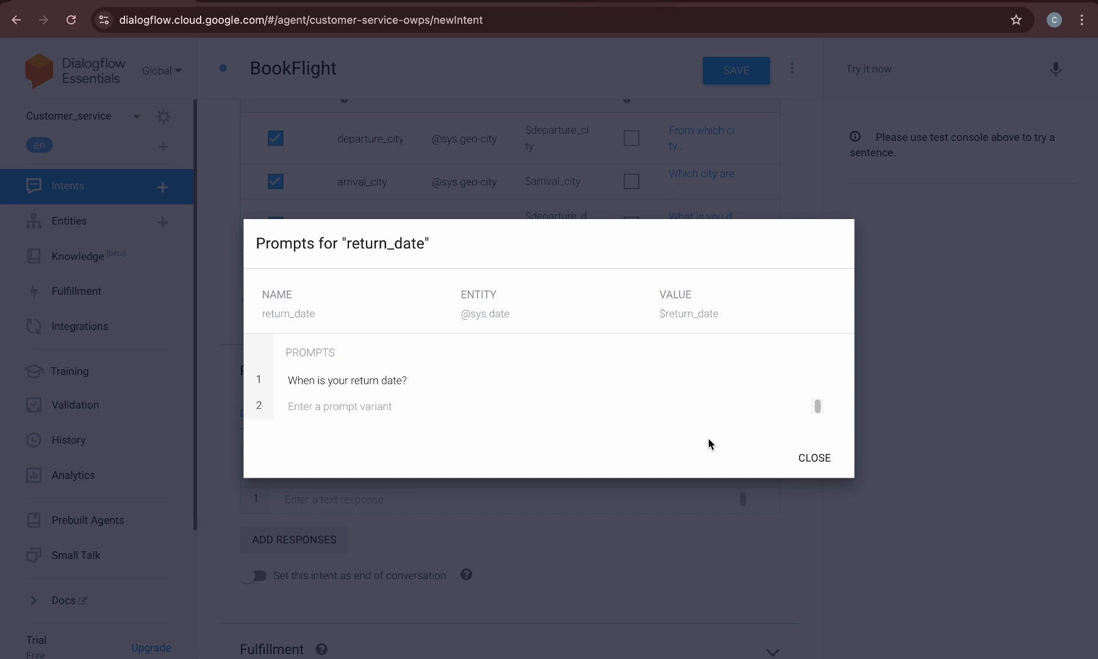
{"action": "left_click", "coordinate": [811, 457]}
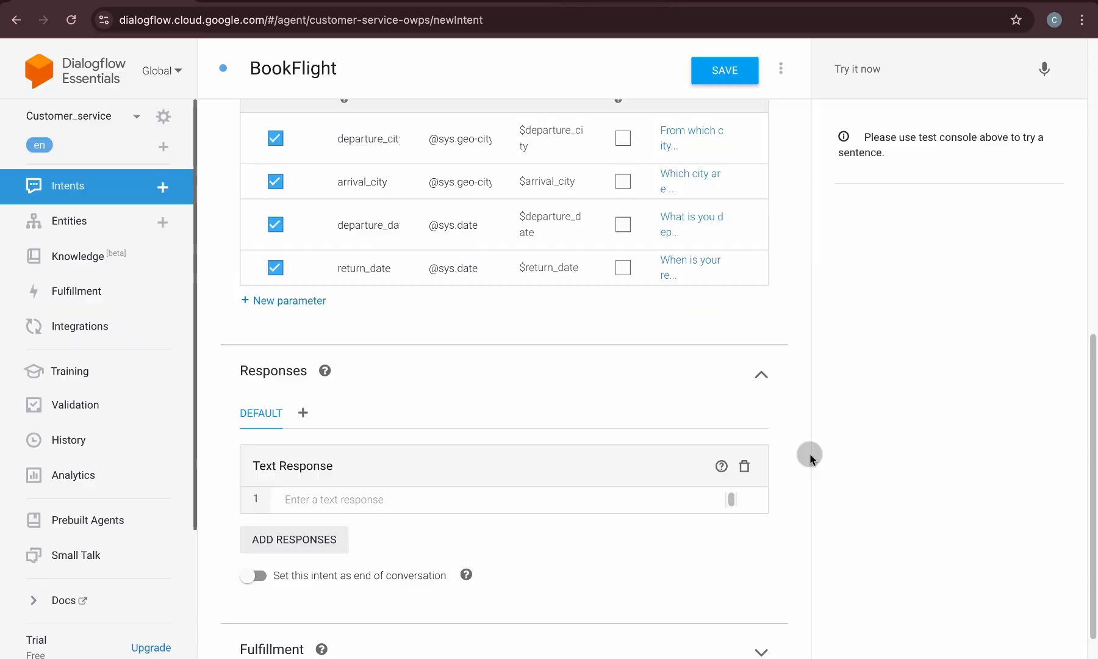
{"action": "left_click", "coordinate": [284, 301]}
{"action": "left_click", "coordinate": [353, 298]}
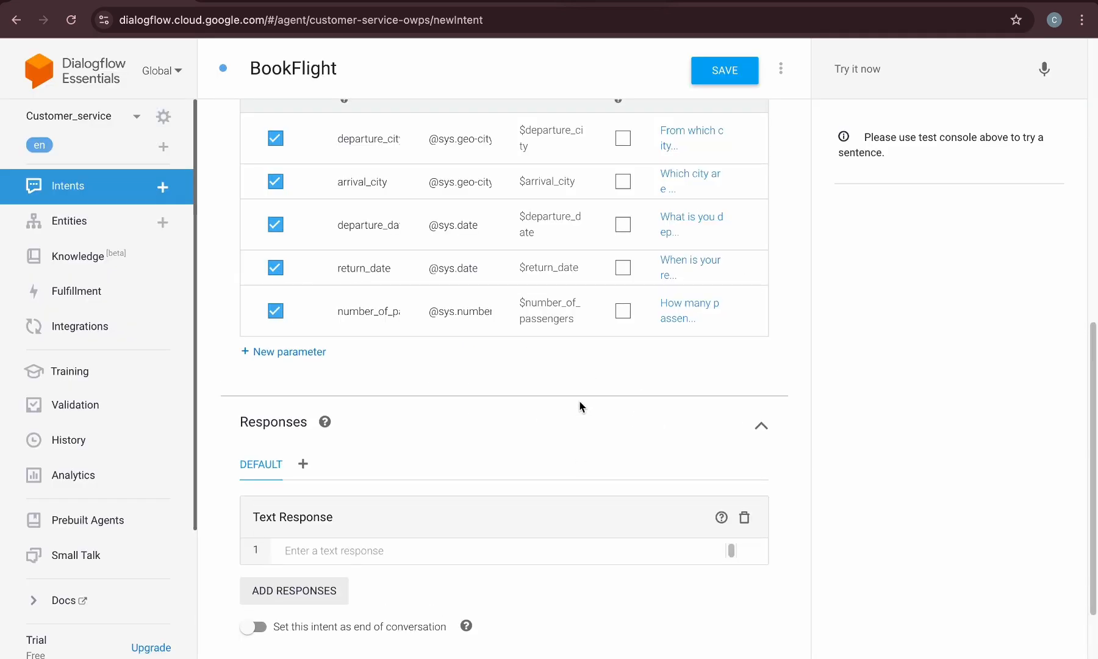
{"action": "scroll", "coordinate": [617, 409], "scroll_direction": "down", "scroll_amount": 2}
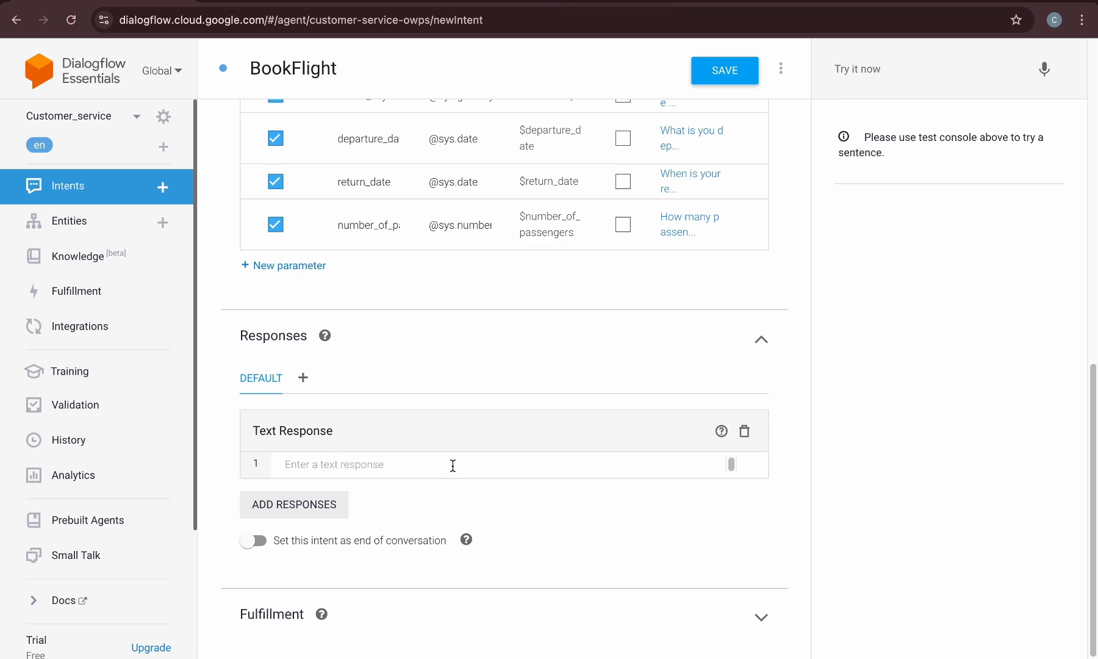
{"action": "scroll", "coordinate": [459, 267], "scroll_direction": "up", "scroll_amount": 8}
{"action": "scroll", "coordinate": [459, 266], "scroll_direction": "up", "scroll_amount": 2}
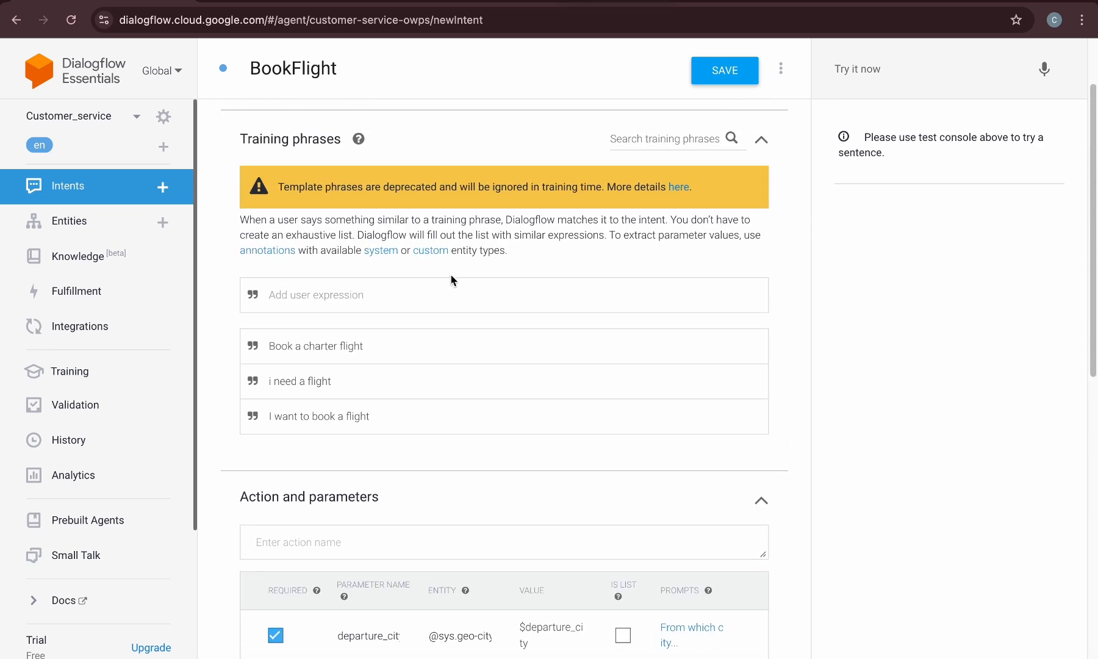
{"action": "scroll", "coordinate": [371, 440], "scroll_direction": "down", "scroll_amount": 3}
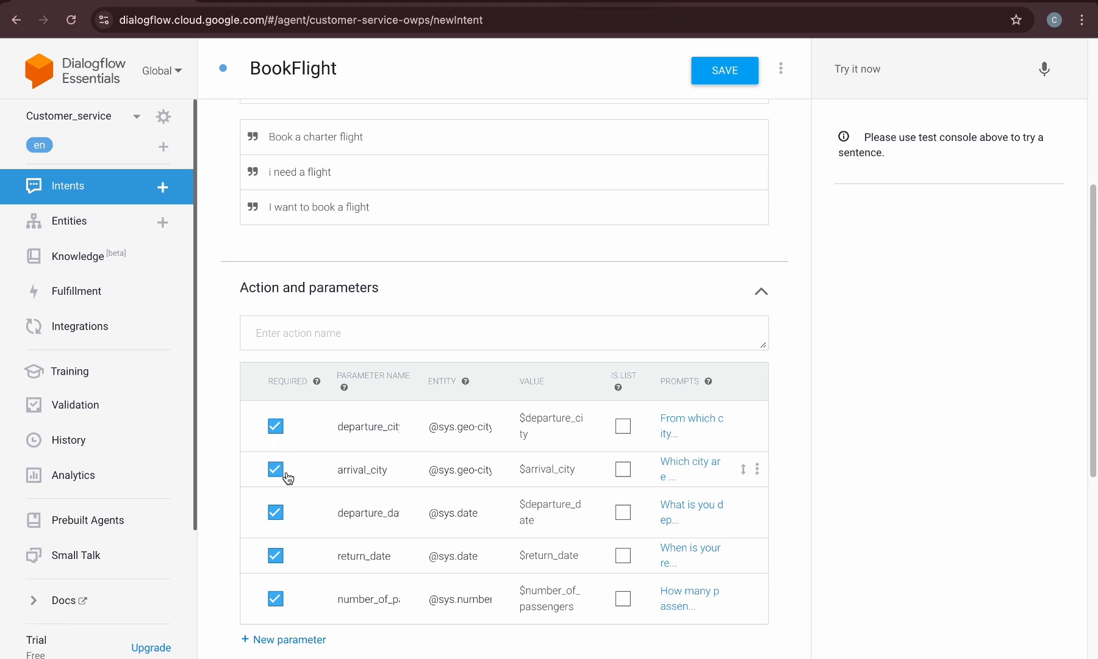
{"action": "scroll", "coordinate": [296, 568], "scroll_direction": "down", "scroll_amount": 5}
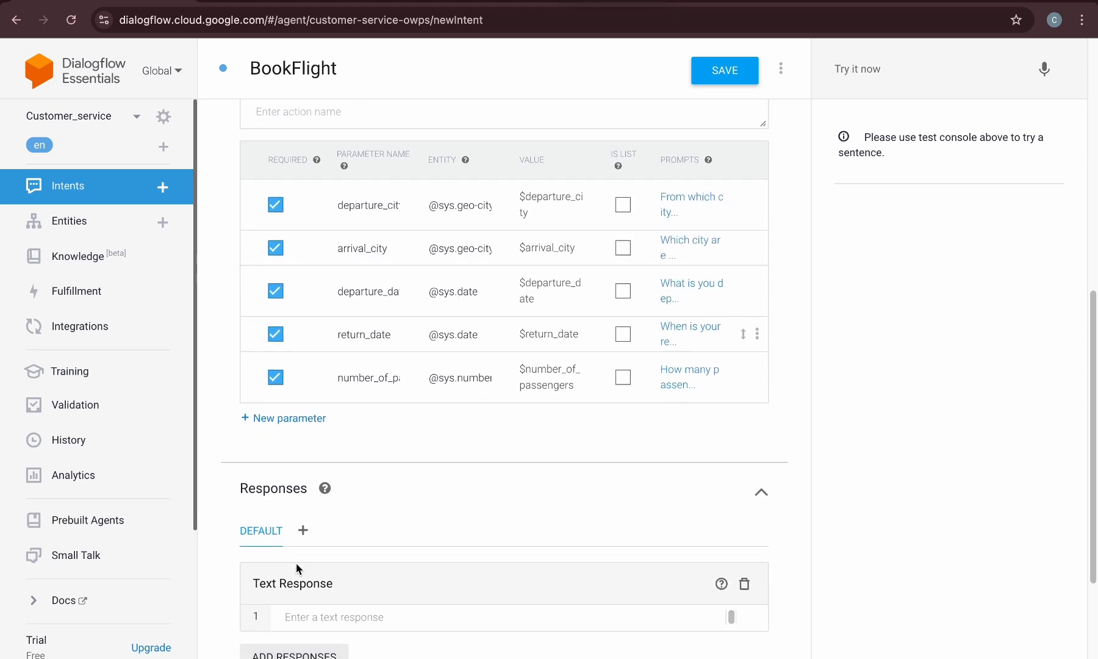
Write the first text response "I have booked your flight from $departure_city to $arrival_city on $departure_date for $number_of_passengers"
{"action": "left_click", "coordinate": [322, 463]}
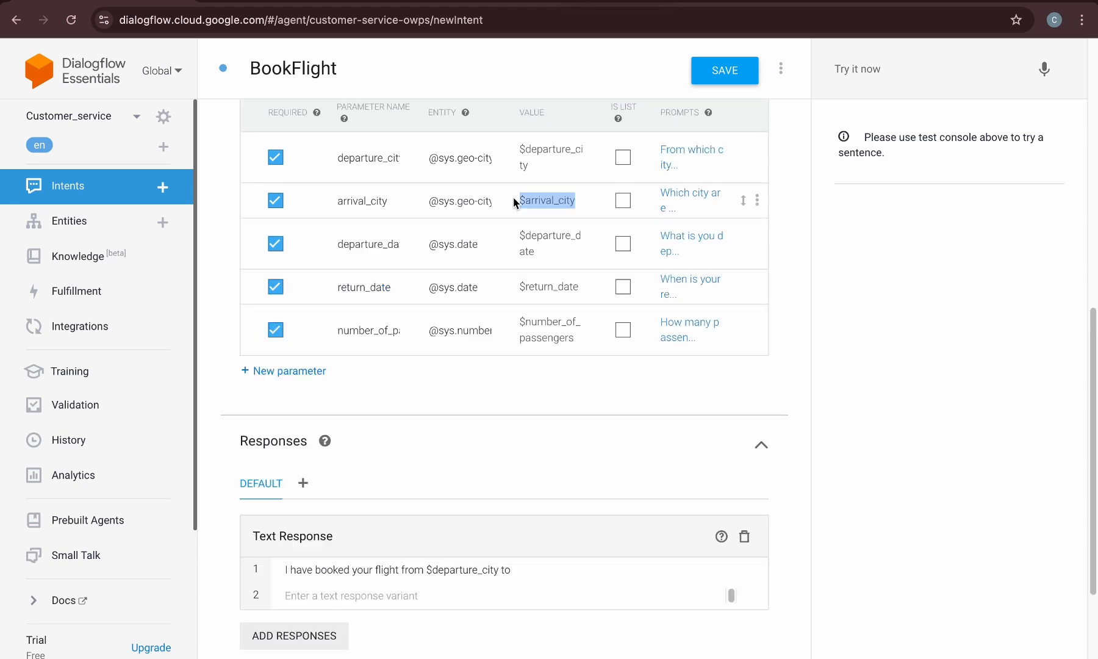
{"action": "scroll", "coordinate": [546, 317], "scroll_direction": "down", "scroll_amount": 2}
{"action": "left_click", "coordinate": [536, 467]}
{"action": "type", "text": "$arrival_city"}
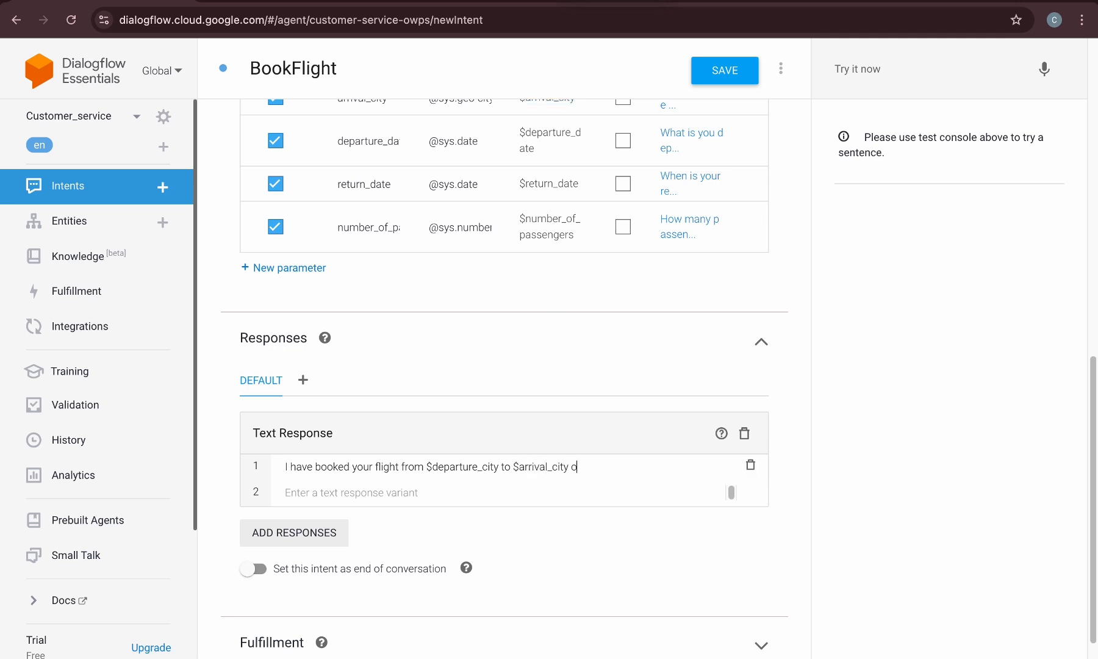
{"action": "double_click", "coordinate": [519, 135]}
{"action": "key", "text": "ctrl+c"}
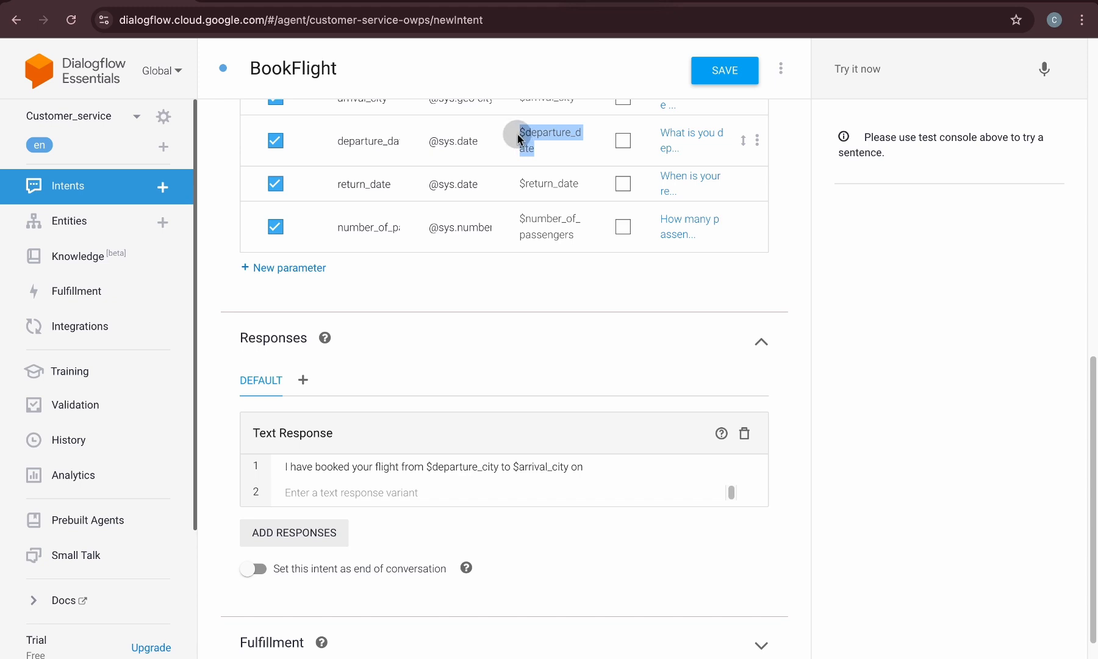
{"action": "left_click", "coordinate": [597, 467]}
{"action": "key", "text": "ctrl+v"}
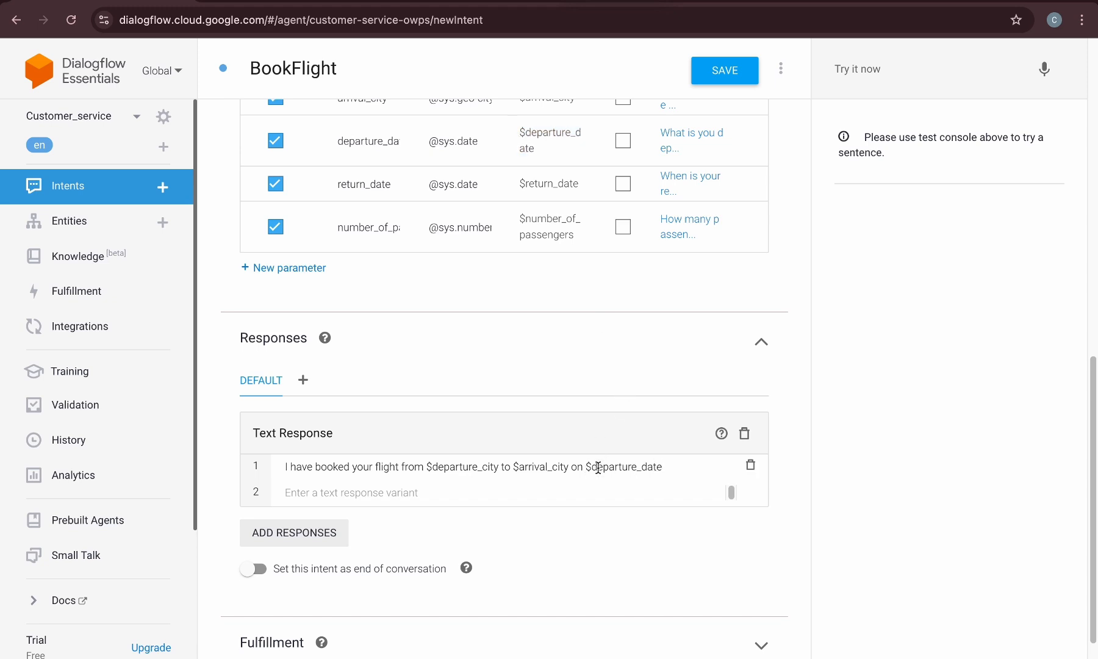
{"action": "type", "text": "for"}
{"action": "double_click", "coordinate": [571, 227]}
{"action": "key", "text": "ctrl+c"}
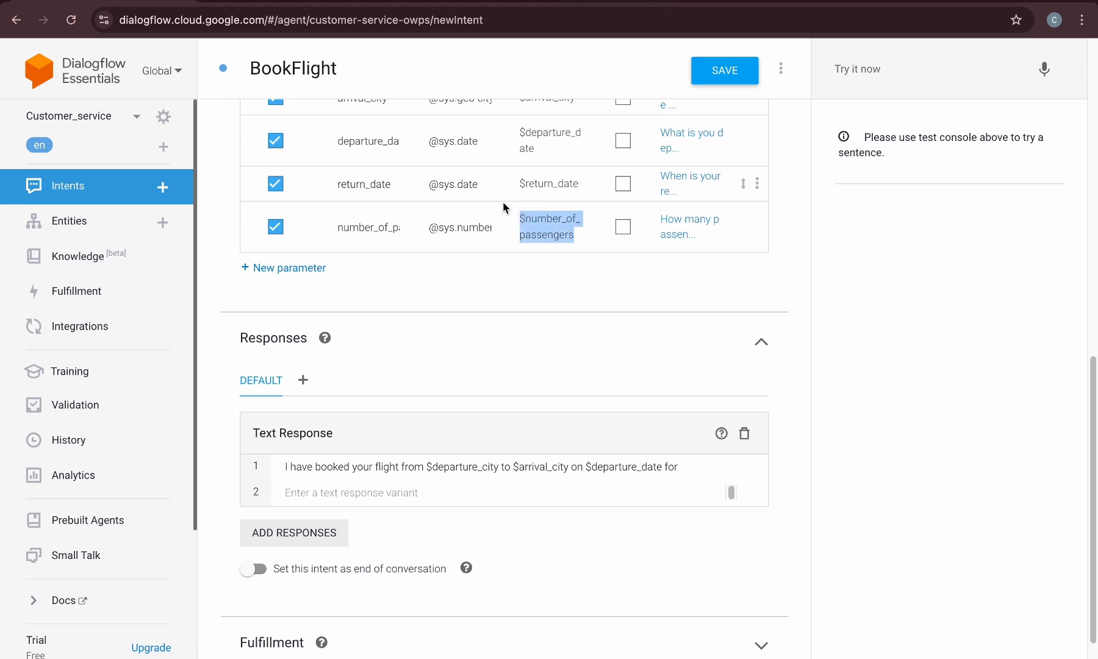
{"action": "left_click", "coordinate": [692, 467]}
{"action": "key", "text": "ctrl+v"}
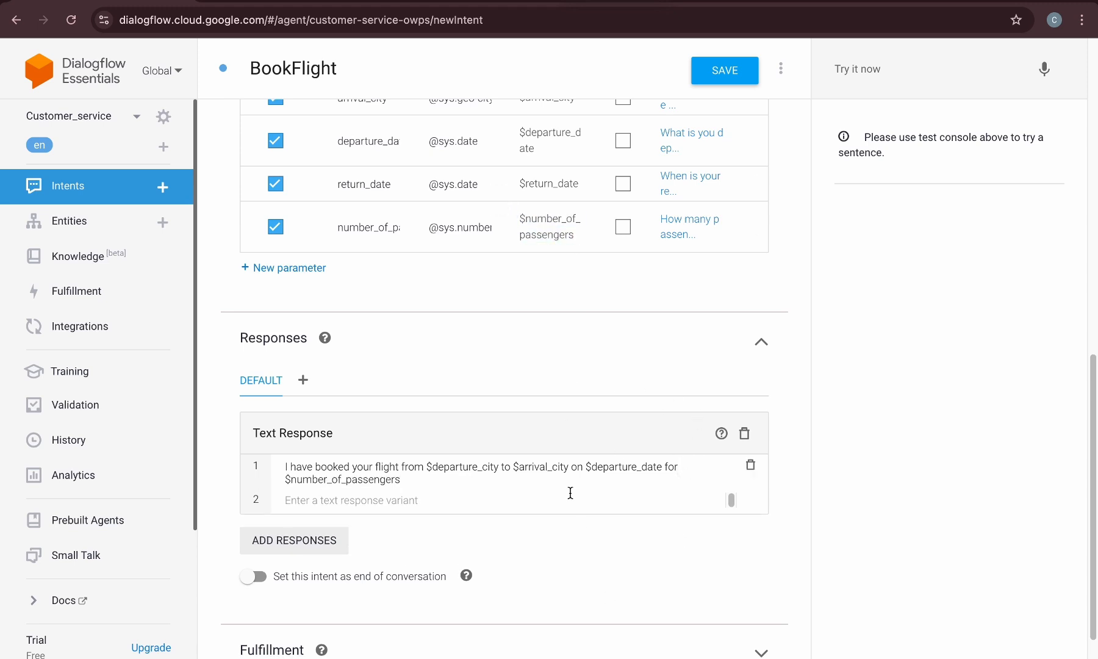
Add a second response variant "Thank you for booking with us! Here are your details: " followed by the copied booking details
{"action": "scroll", "coordinate": [550, 362], "scroll_direction": "down", "scroll_amount": 1}
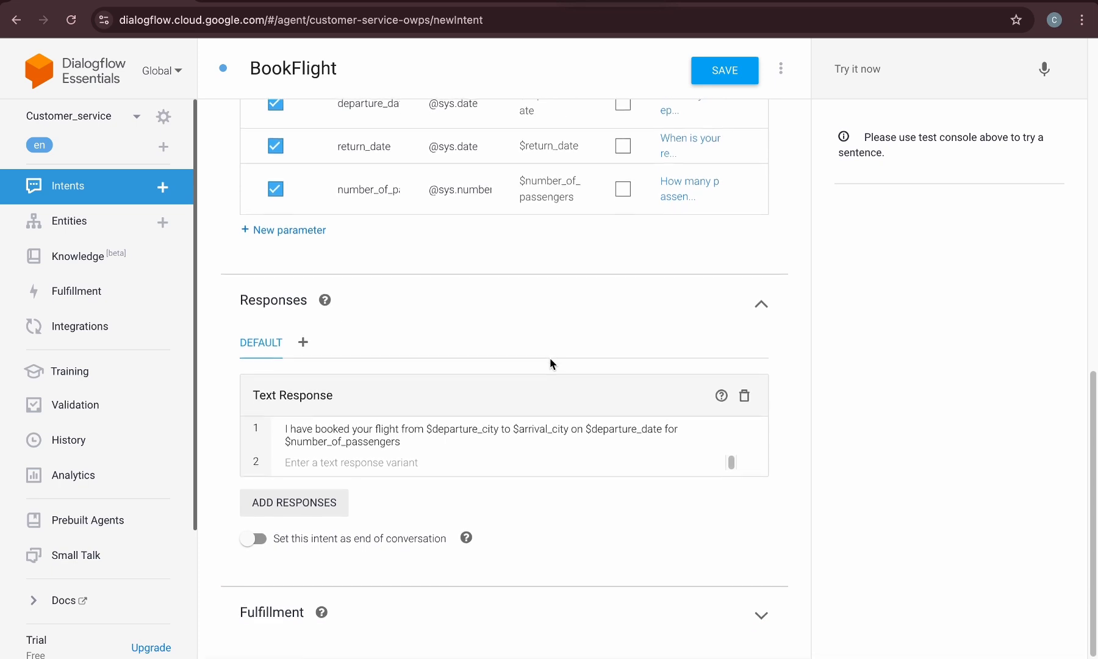
{"action": "left_click", "coordinate": [407, 464]}
{"action": "type", "text": "Thank you for booking with us!"}
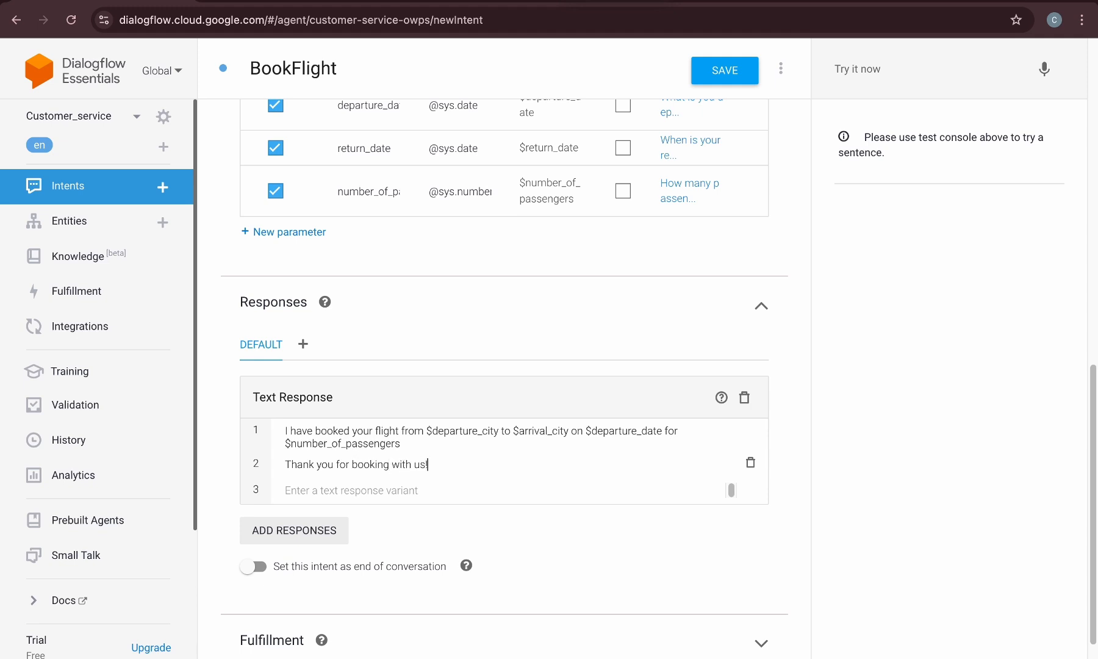
{"action": "left_click", "coordinate": [392, 429]}
{"action": "left_click_drag", "start_coordinate": [405, 442], "coordinate": [352, 429]}
{"action": "key", "text": "ctrl+c"}
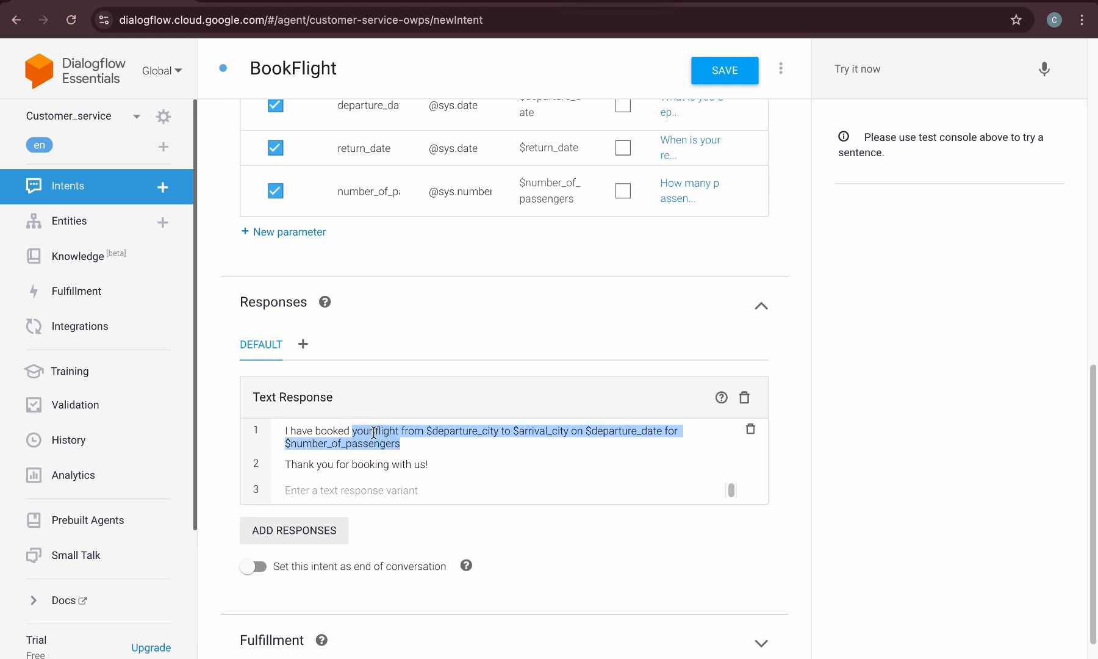
{"action": "left_click", "coordinate": [441, 463]}
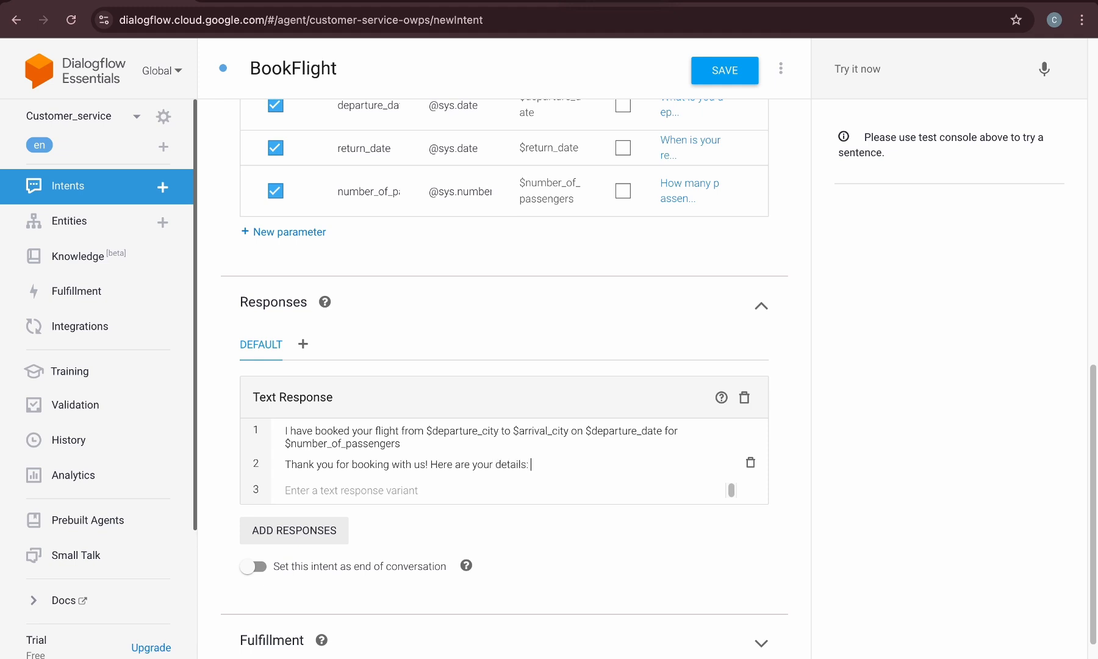
{"action": "key", "text": "ctrl+v"}
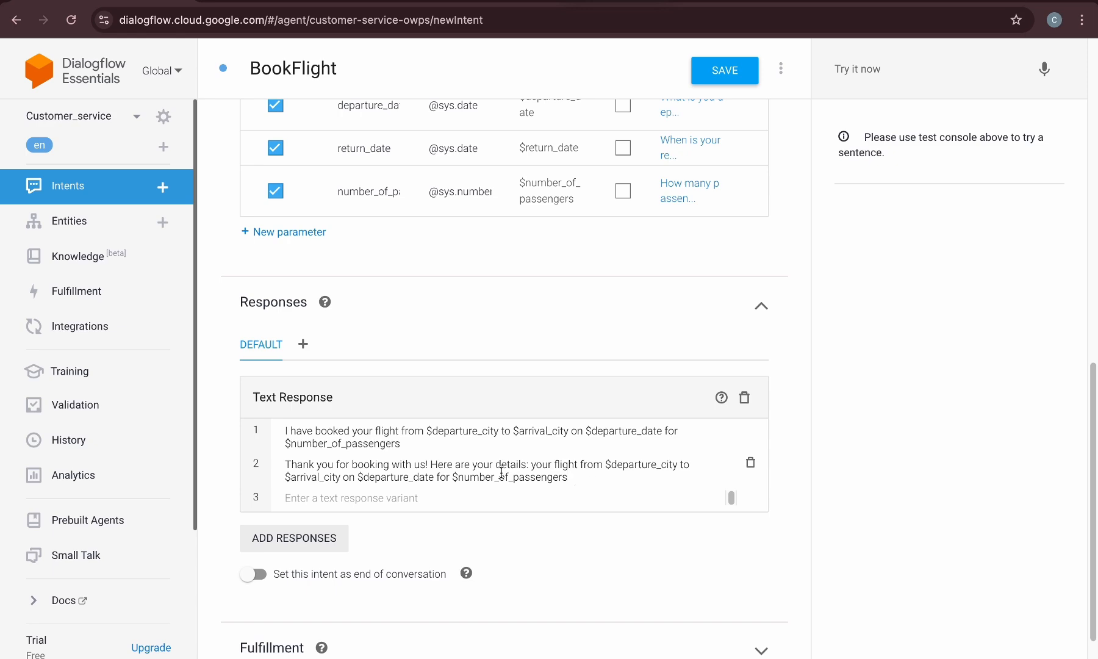
Save the BookFlight intent and dismiss the saved notification
{"action": "scroll", "coordinate": [531, 512], "scroll_direction": "down", "scroll_amount": 1}
{"action": "scroll", "coordinate": [531, 513], "scroll_direction": "up", "scroll_amount": 3}
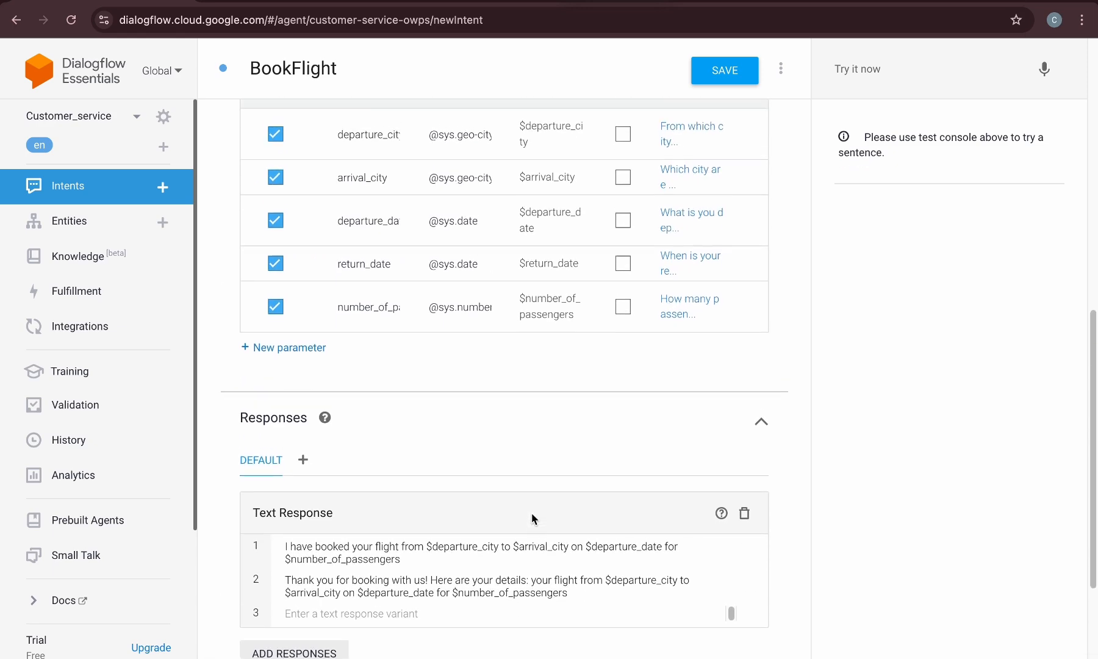
{"action": "scroll", "coordinate": [531, 518], "scroll_direction": "up", "scroll_amount": 10}
{"action": "left_click", "coordinate": [725, 79]}
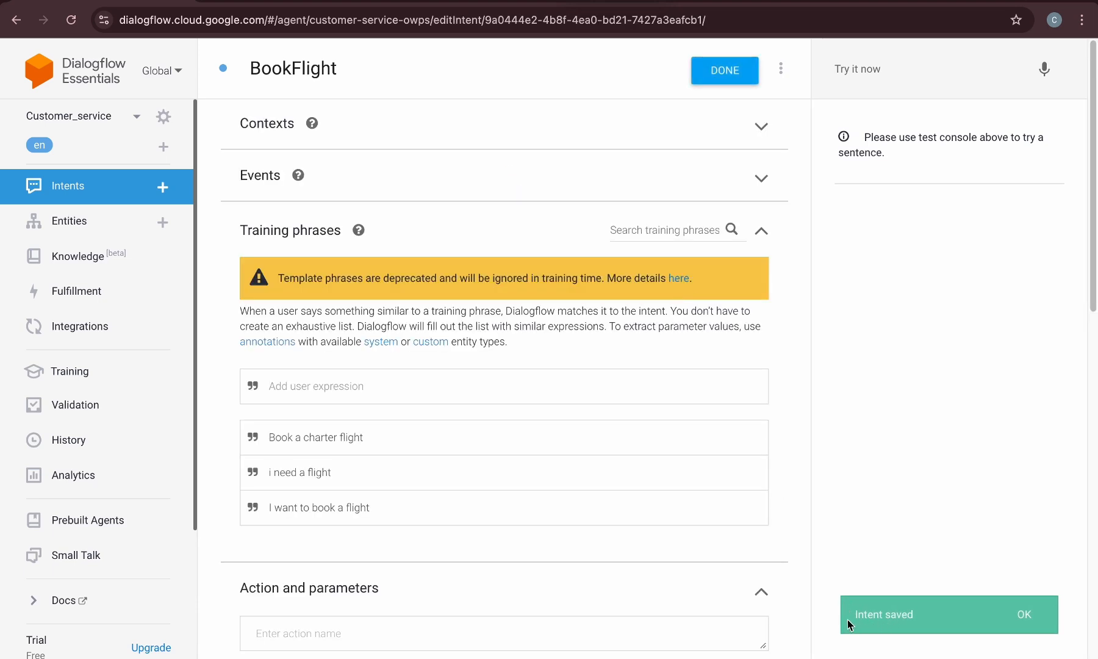
{"action": "left_click", "coordinate": [1022, 615]}
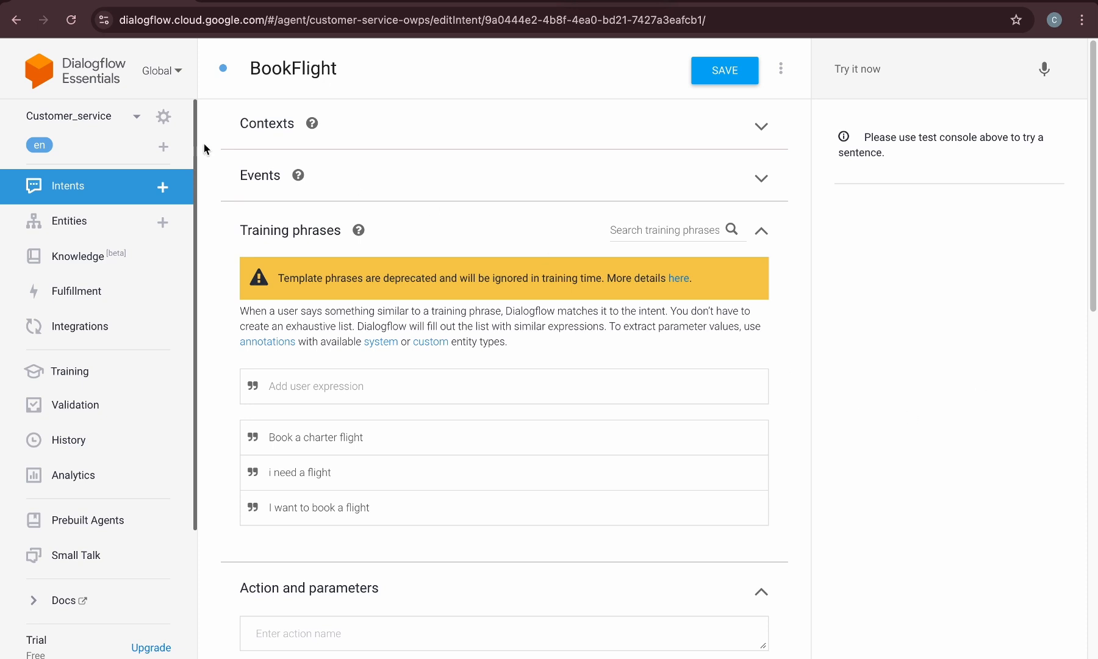
Return to the intents list and send "Hello" in the test console
{"action": "left_click", "coordinate": [101, 183]}
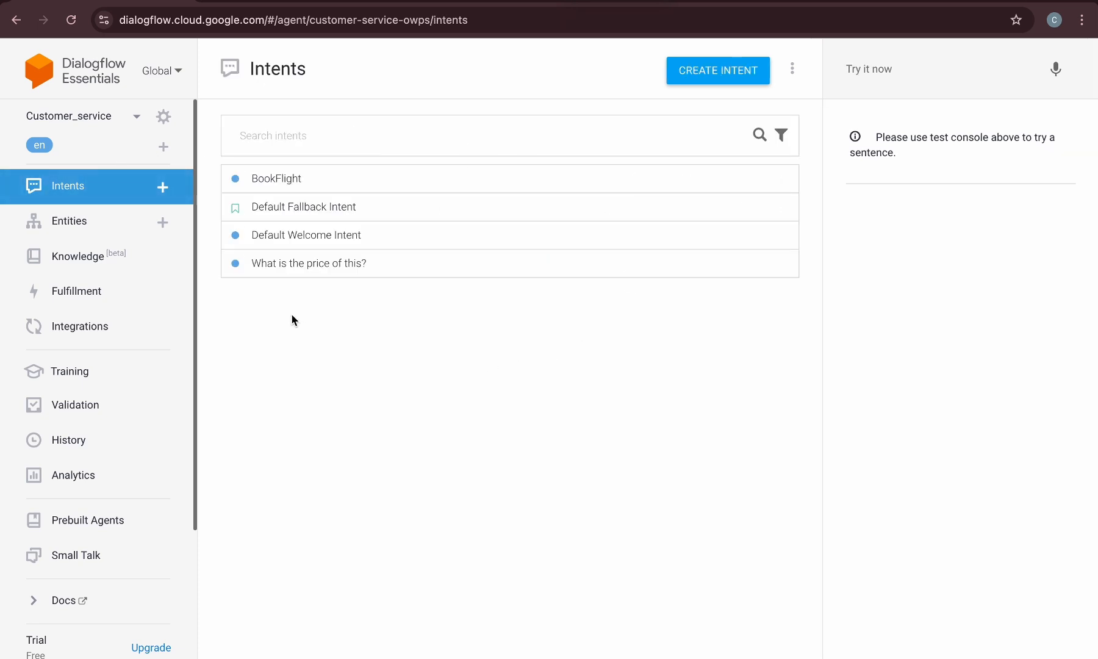
{"action": "left_click", "coordinate": [903, 68]}
{"action": "type", "text": "Hello"}
{"action": "key", "text": "Return"}
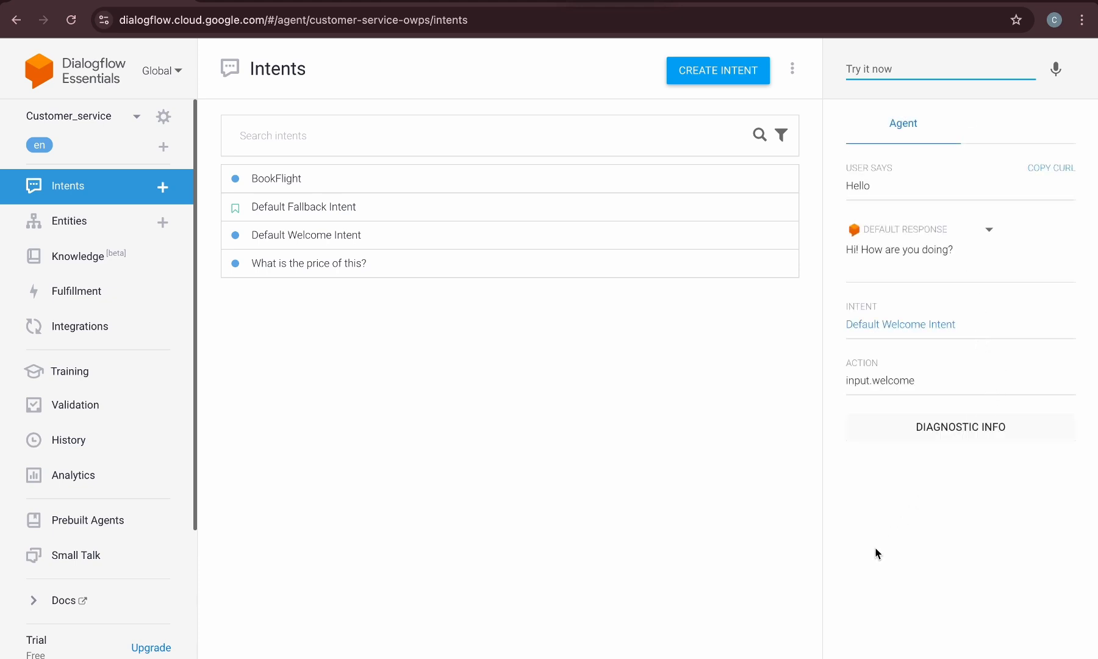
Send "I am doing well thank you. I would like to book a flight" in the test console
{"action": "type", "text": "I am doing well thank you. I woul"}
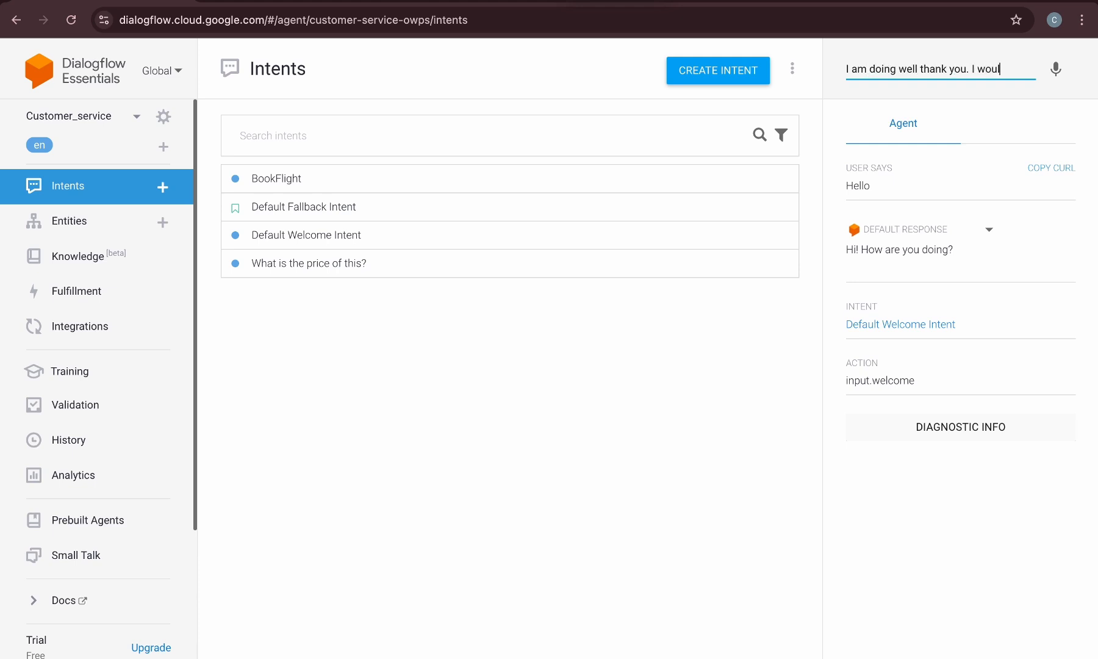
{"action": "type", "text": "d like to book a flight"}
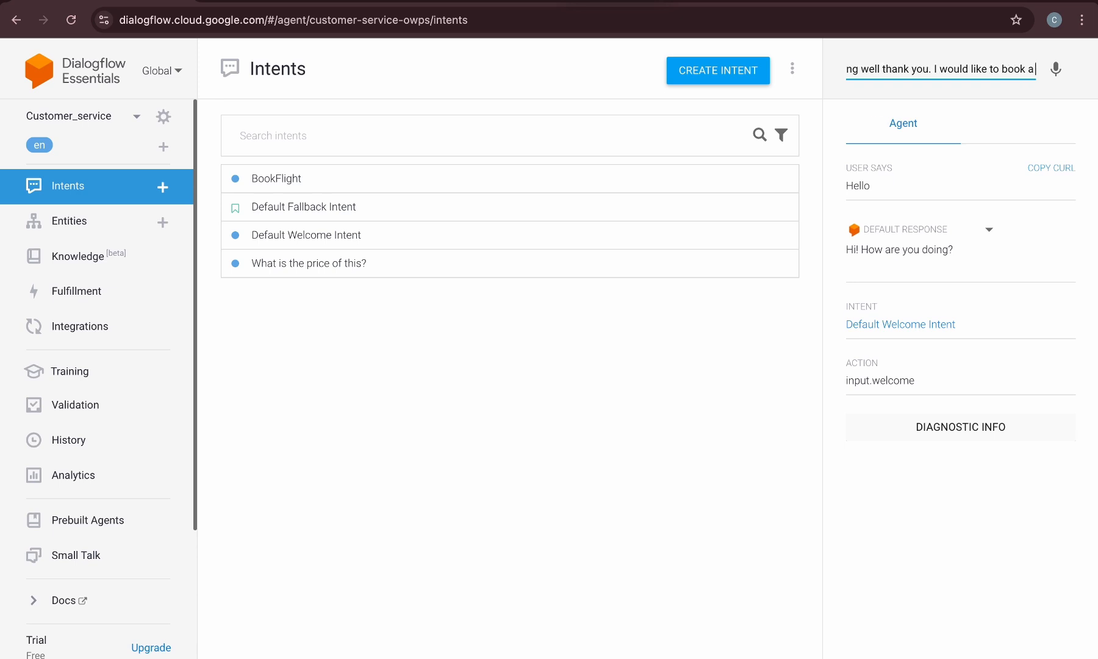
{"action": "key", "text": "Return"}
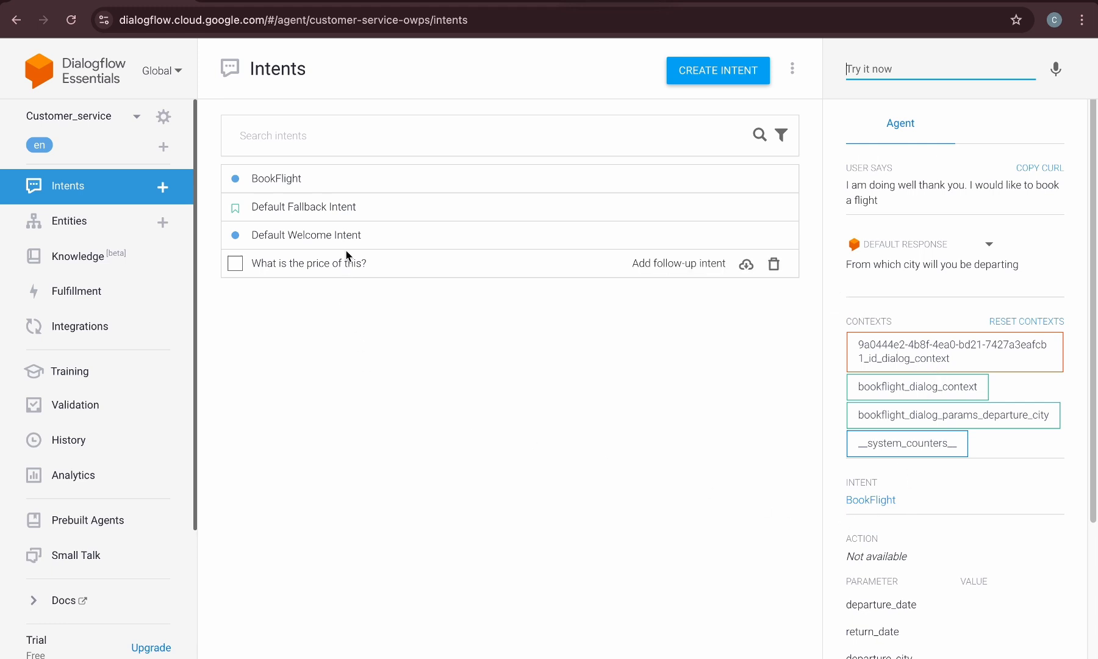
Answer the departure and arrival prompts with London and Dubai in the test console
{"action": "type", "text": "London"}
{"action": "key", "text": "Return"}
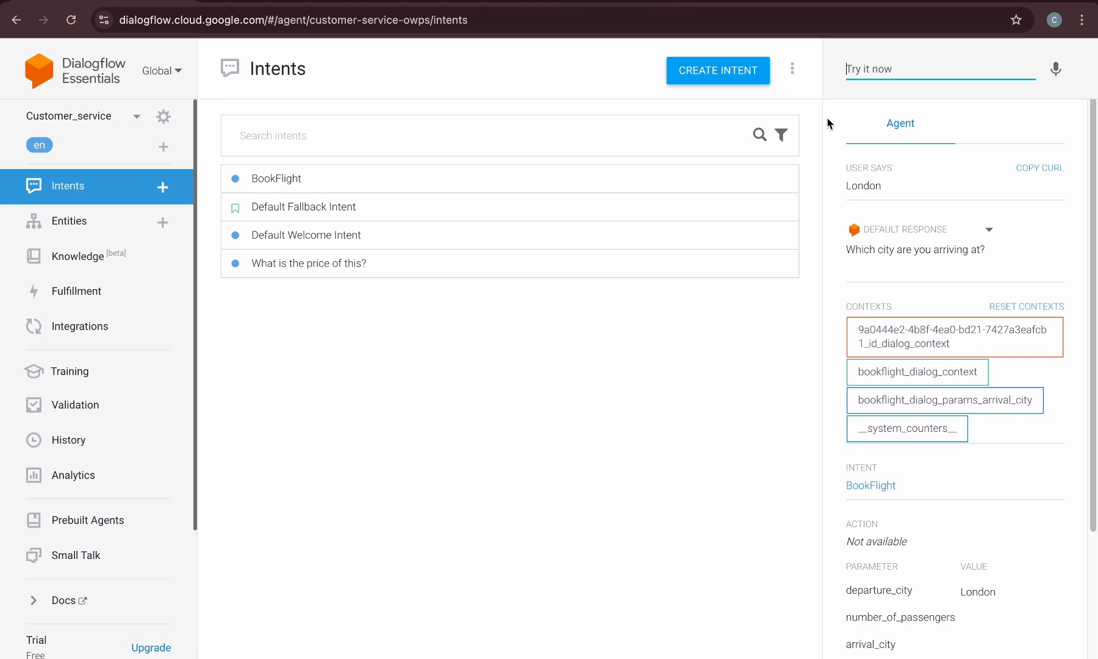
{"action": "type", "text": "Dubai"}
{"action": "key", "text": "Return"}
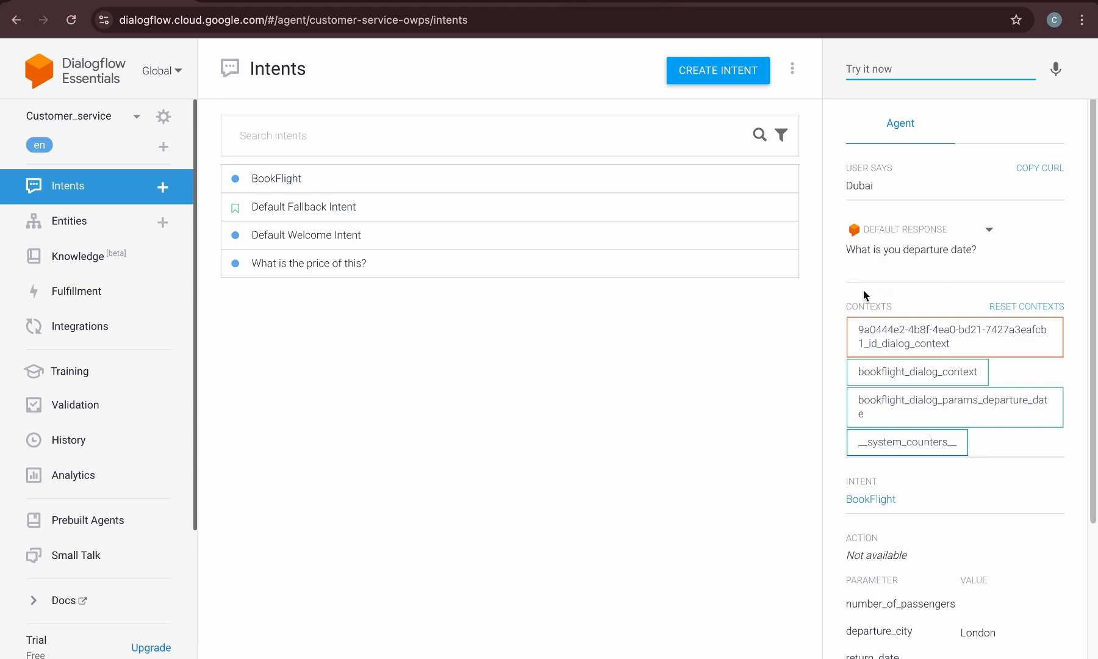
Answer the departure and return date prompts with "8th of June" and "9th of July"
{"action": "type", "text": "8th of June"}
{"action": "key", "text": "Return"}
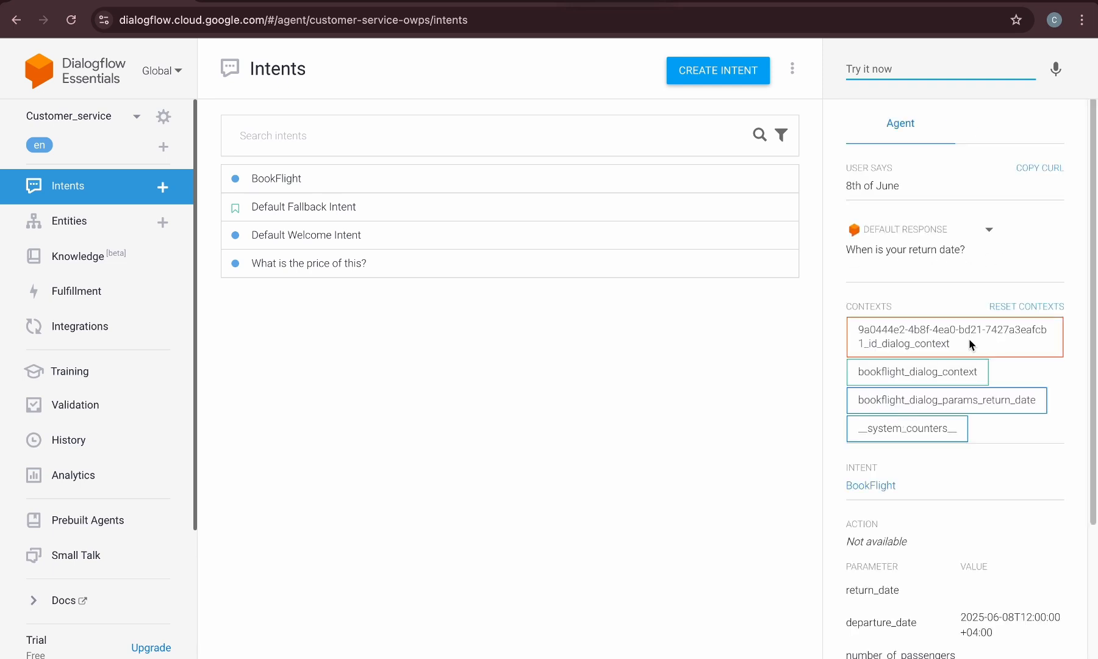
{"action": "type", "text": "9th of July"}
{"action": "key", "text": "Return"}
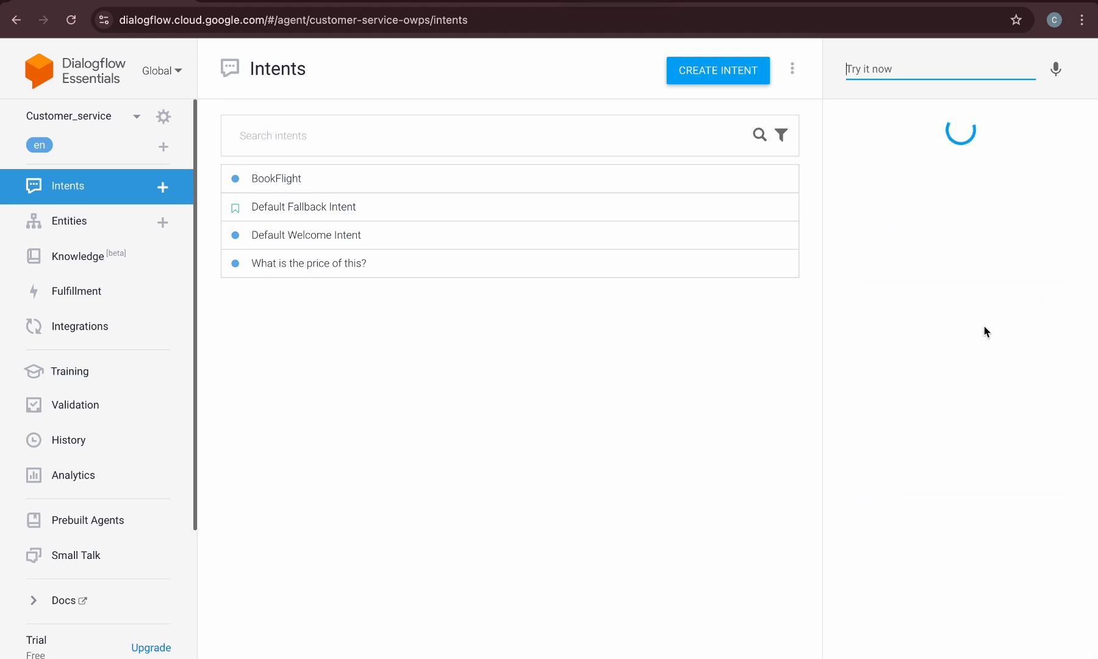
Answer the passenger prompt with 2 and inspect the final booking response
{"action": "type", "text": "3"}
{"action": "key", "text": "Return"}
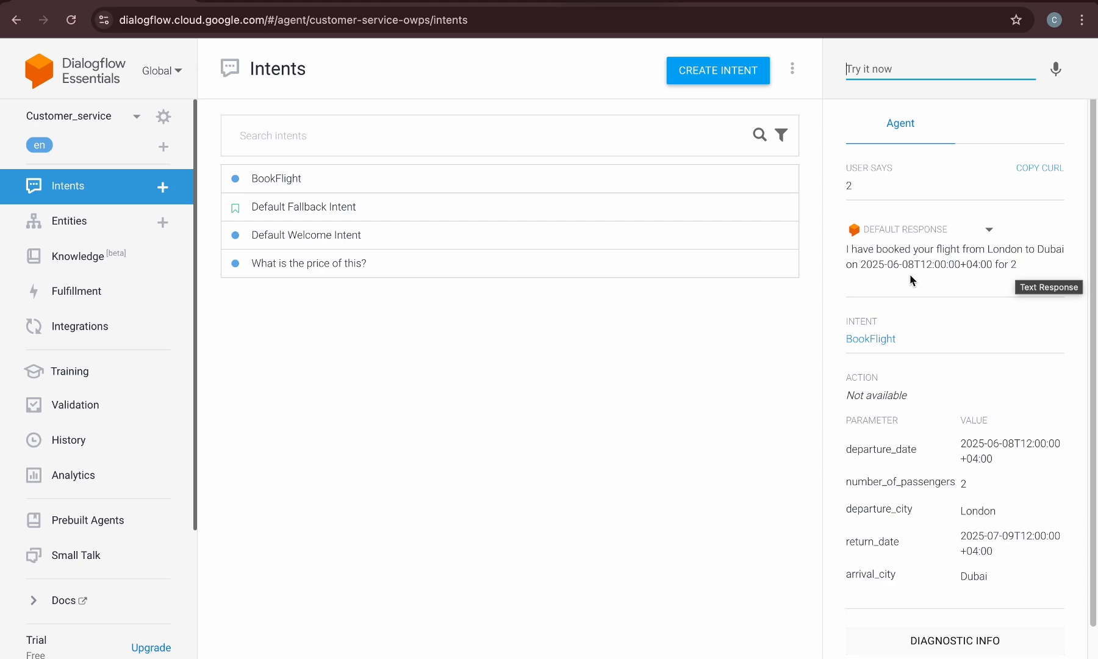
{"action": "left_click_drag", "start_coordinate": [865, 267], "coordinate": [993, 266]}
{"action": "left_click", "coordinate": [859, 281]}
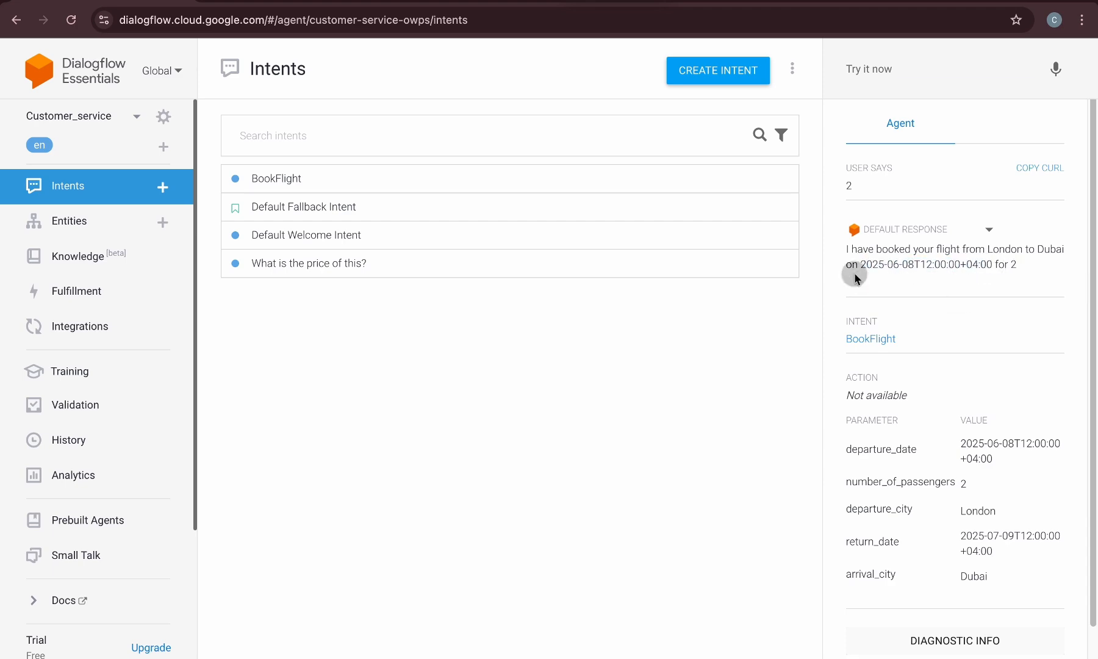
{"action": "left_click", "coordinate": [314, 1]}
{"action": "scroll", "coordinate": [400, 336], "scroll_direction": "up", "scroll_amount": 7}
{"action": "scroll", "coordinate": [399, 326], "scroll_direction": "up", "scroll_amount": 17}
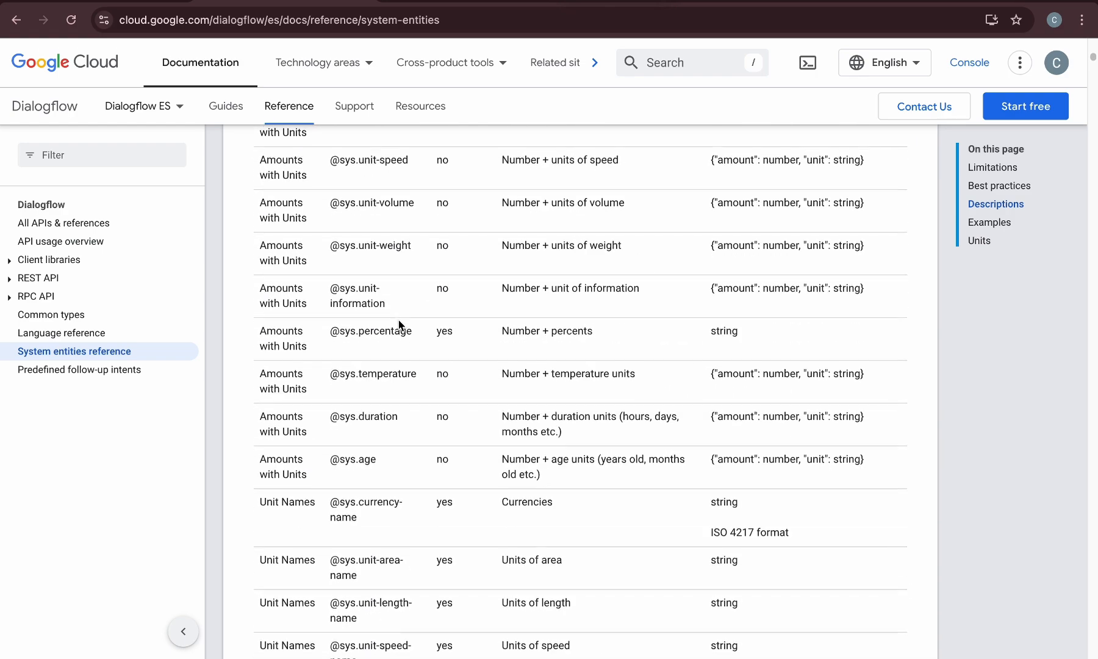
{"action": "scroll", "coordinate": [397, 362], "scroll_direction": "down", "scroll_amount": 2}
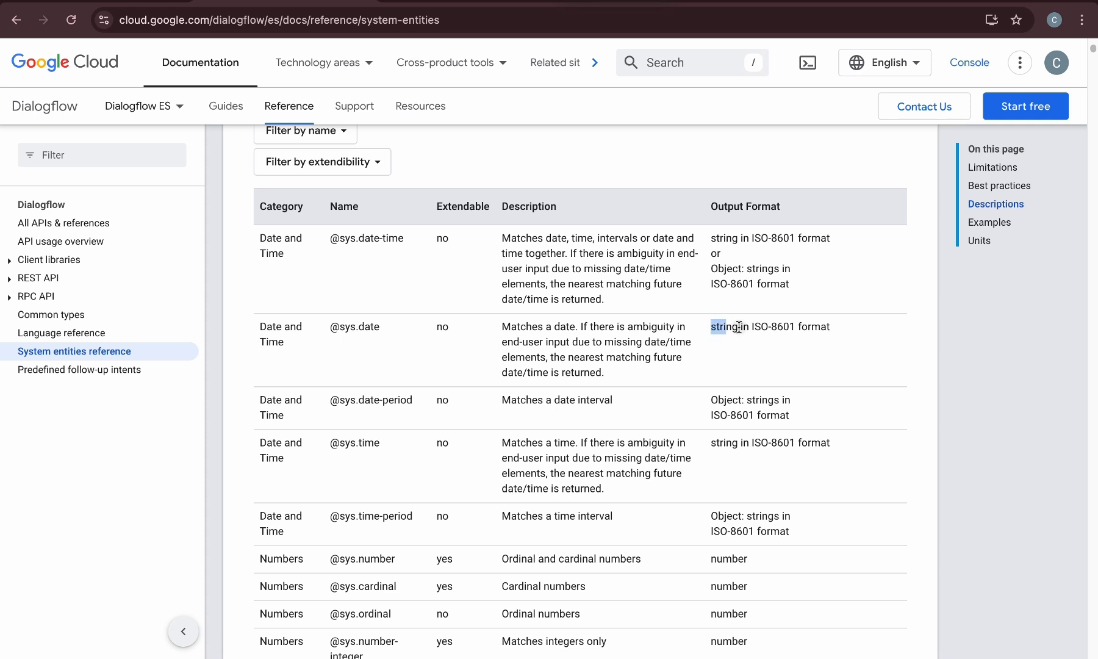
{"action": "left_click_drag", "start_coordinate": [711, 327], "coordinate": [831, 330]}
{"action": "left_click_drag", "start_coordinate": [322, 237], "coordinate": [463, 240]}
{"action": "left_click", "coordinate": [693, 472]}
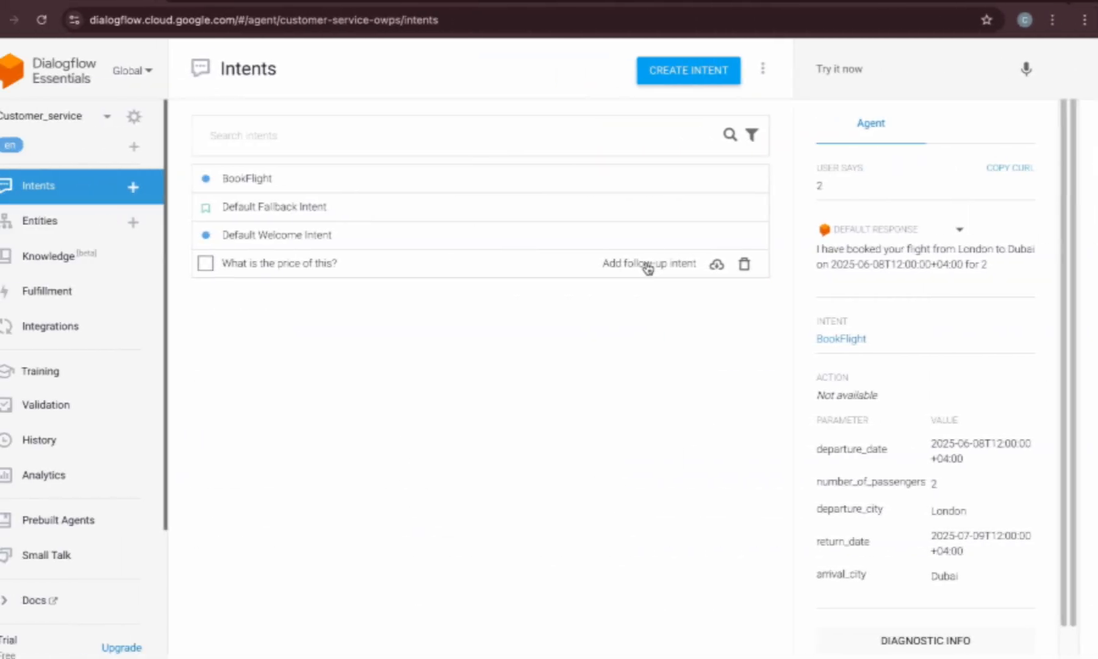
Look through the follow-up intent types offered for an intent in the list
{"action": "left_click", "coordinate": [649, 266]}
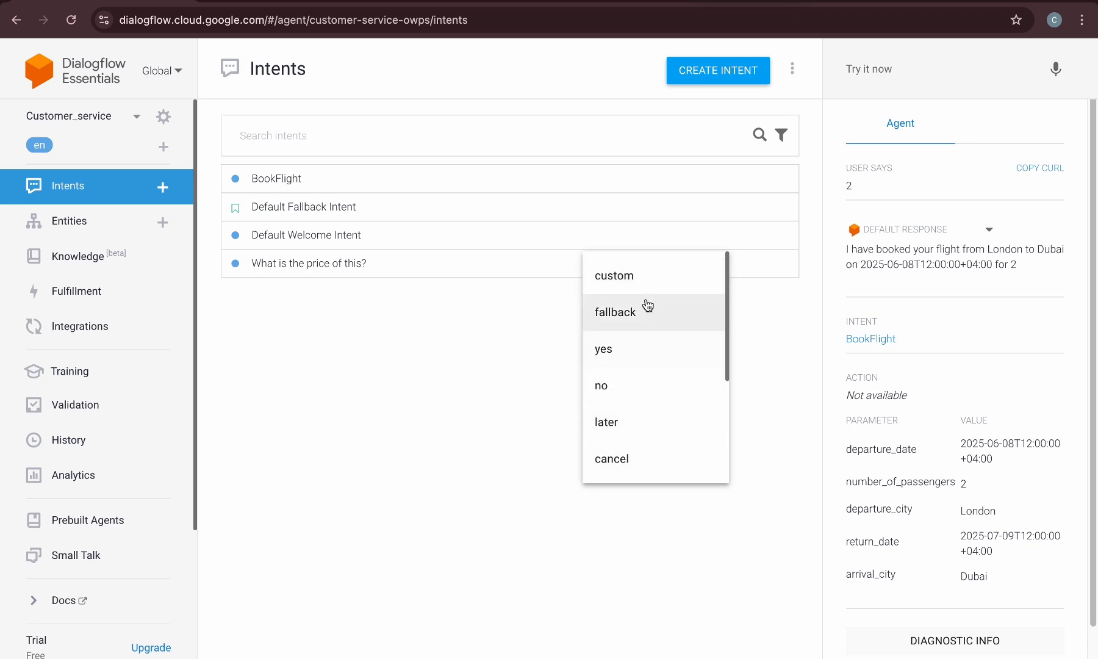
{"action": "left_click", "coordinate": [524, 304]}
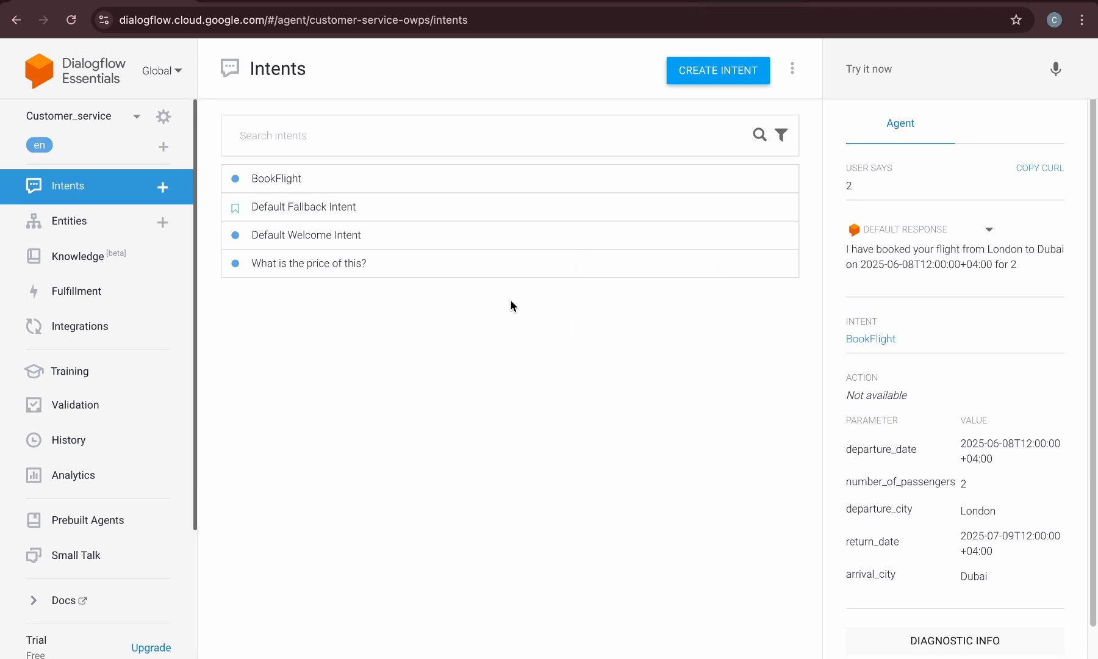
{"action": "left_click", "coordinate": [705, 266]}
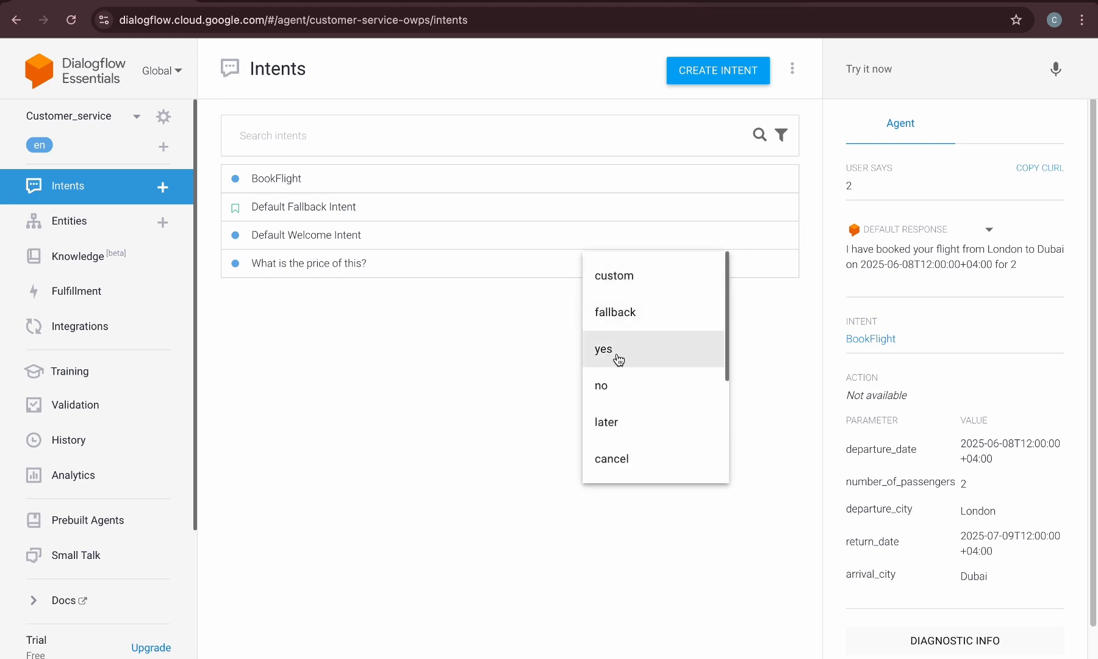
{"action": "scroll", "coordinate": [627, 397], "scroll_direction": "down", "scroll_amount": 1}
{"action": "scroll", "coordinate": [627, 396], "scroll_direction": "down", "scroll_amount": 3}
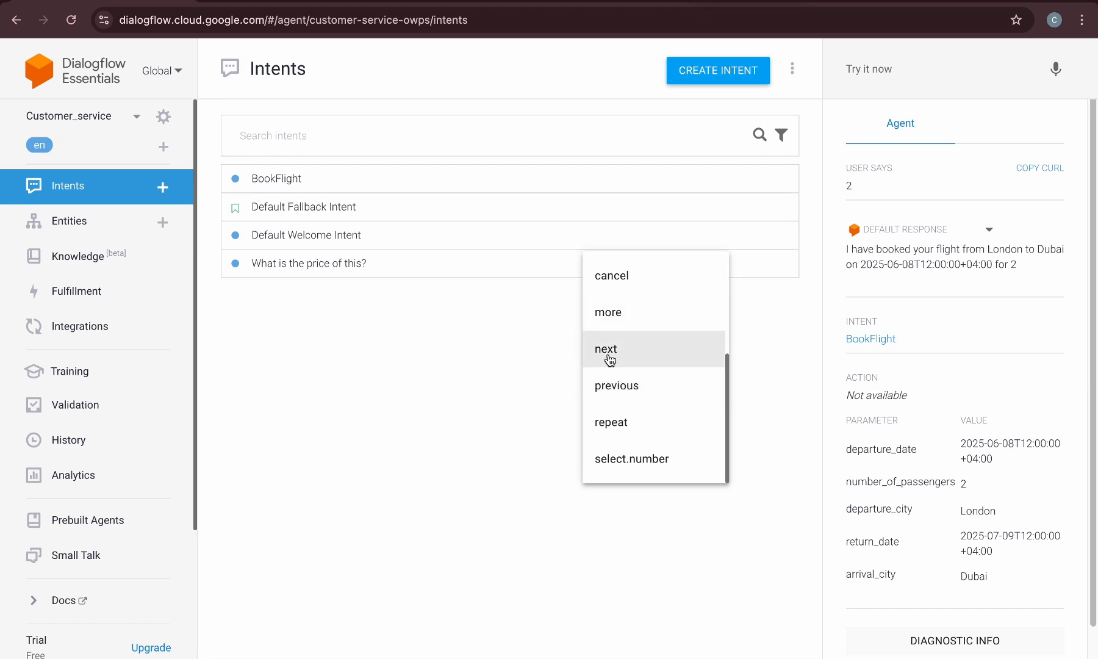
{"action": "left_click", "coordinate": [528, 341]}
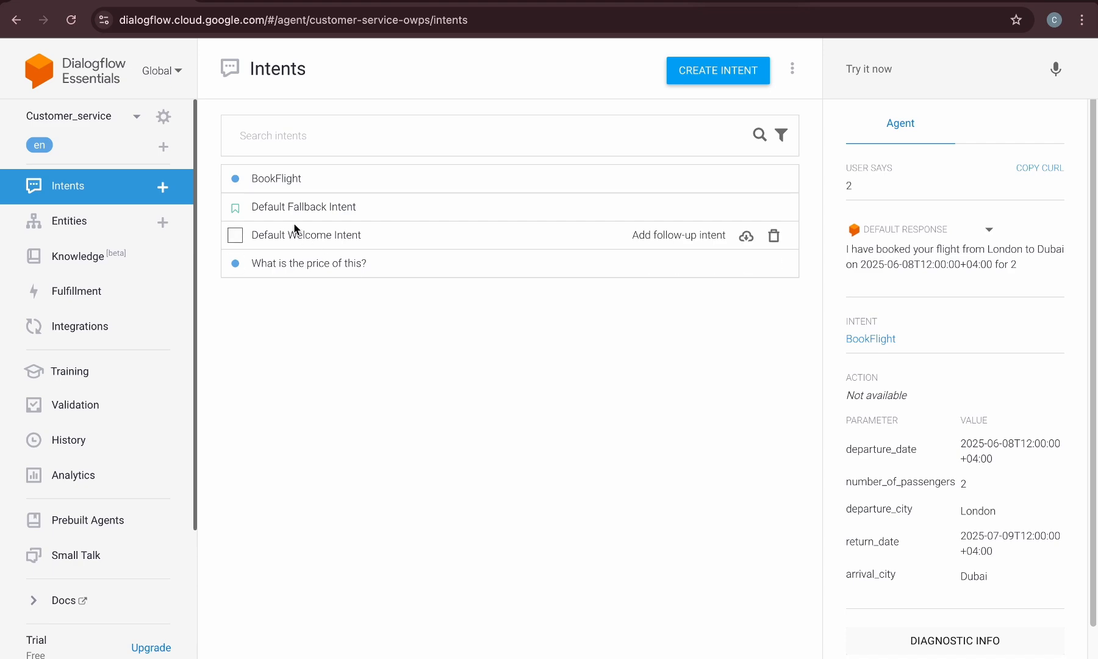
Review the BookFlight parameters and then the agent's system entities list
{"action": "left_click", "coordinate": [275, 180]}
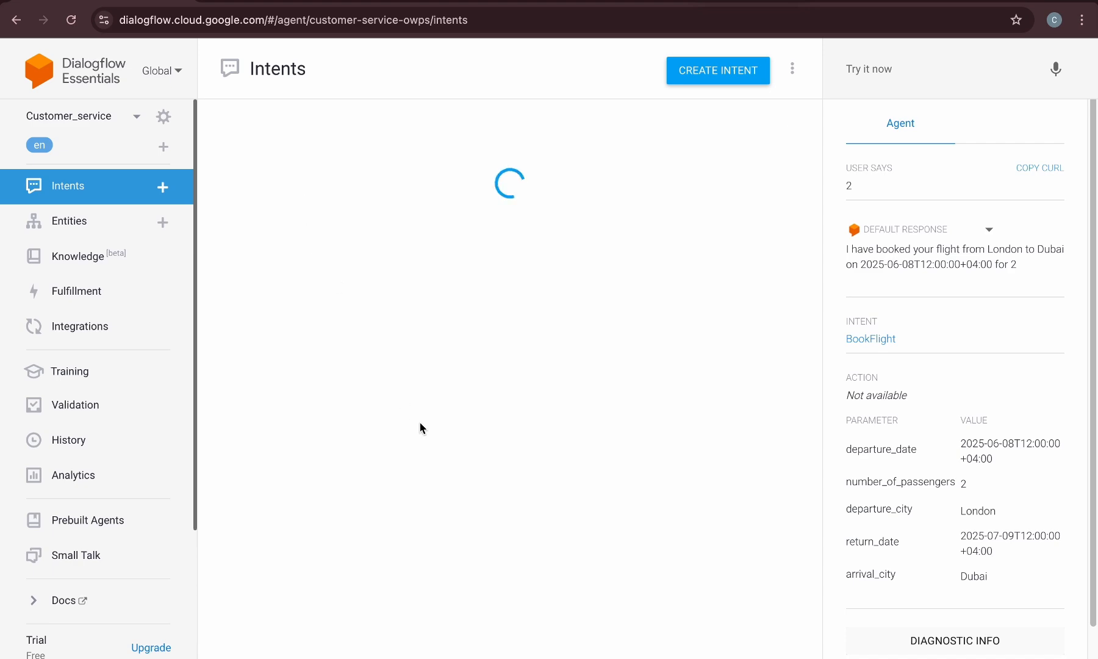
{"action": "scroll", "coordinate": [418, 451], "scroll_direction": "down", "scroll_amount": 4}
{"action": "scroll", "coordinate": [417, 454], "scroll_direction": "down", "scroll_amount": 4}
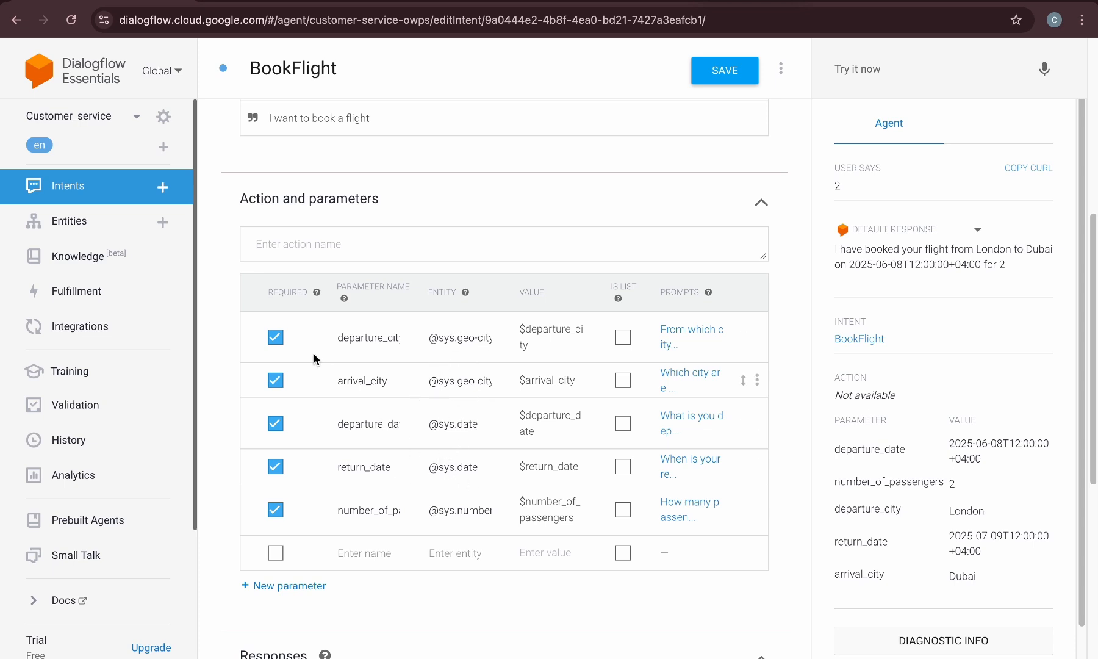
{"action": "left_click", "coordinate": [90, 236]}
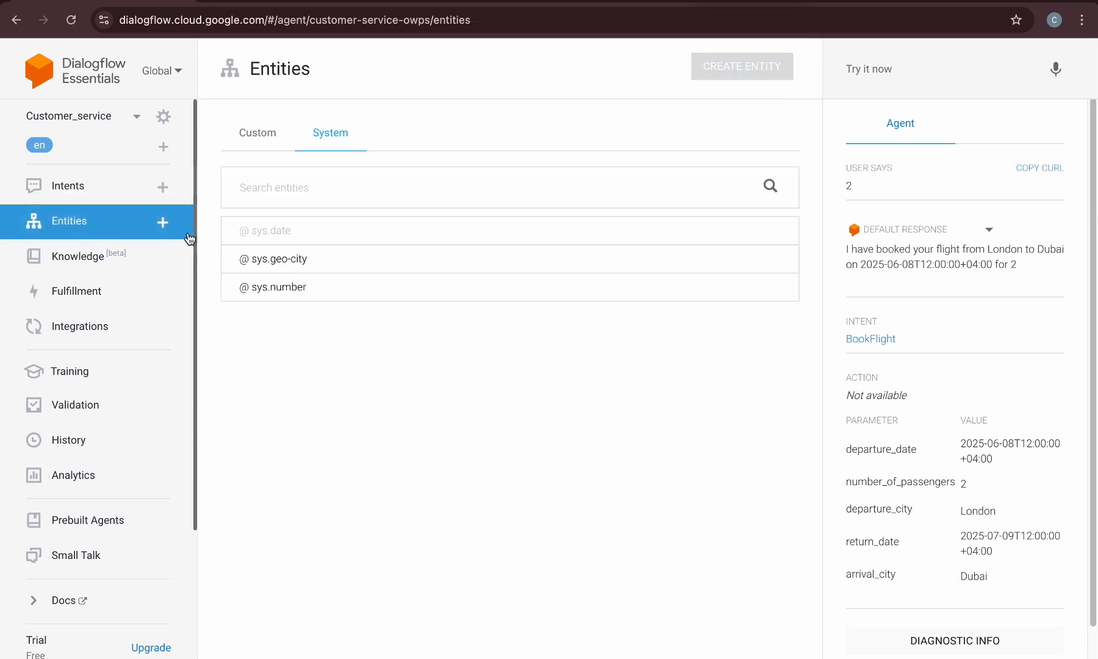
Create a new custom entity named emotions
{"action": "left_click", "coordinate": [259, 137]}
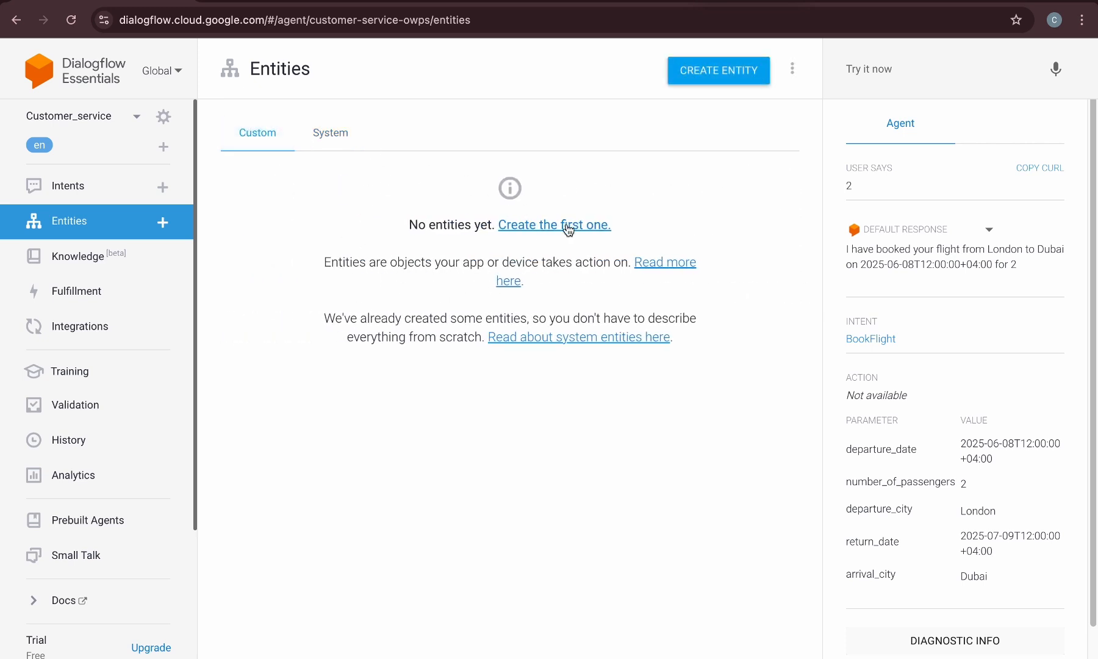
{"action": "left_click", "coordinate": [543, 226]}
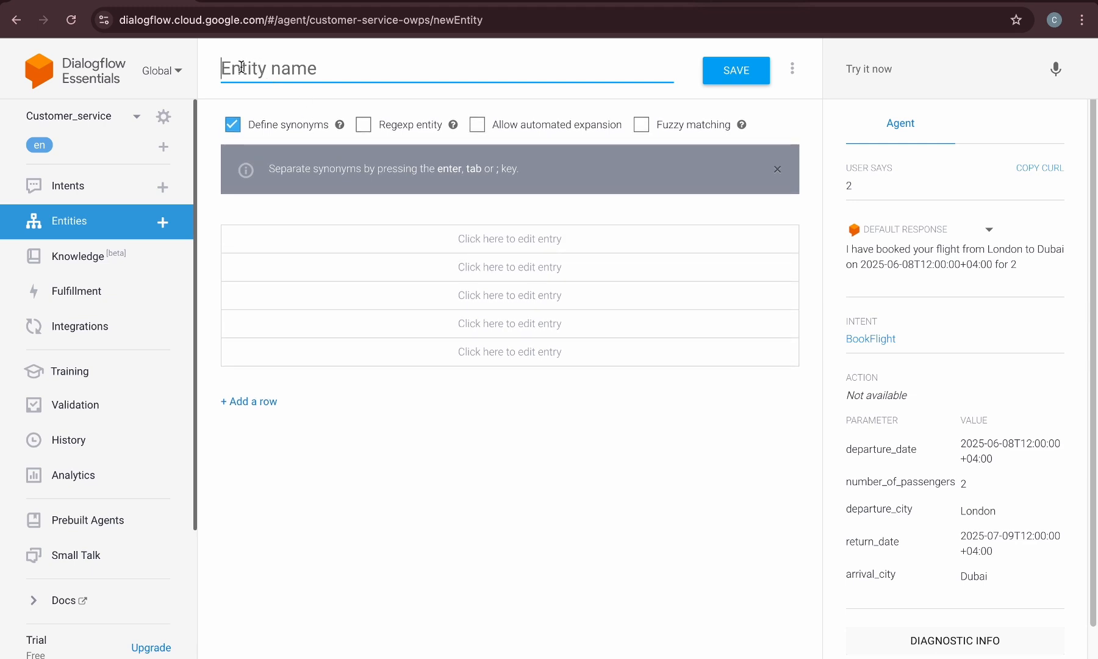
{"action": "type", "text": "emotions"}
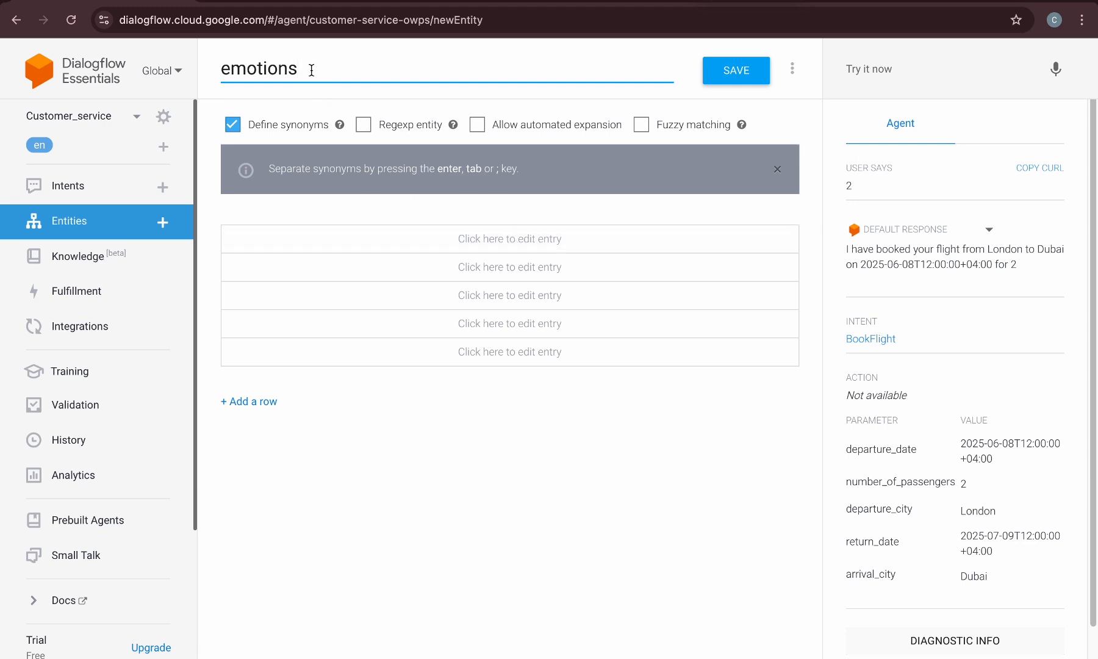
Add an entity entry with reference value $sad and synonyms sad and depressed
{"action": "left_click", "coordinate": [510, 238]}
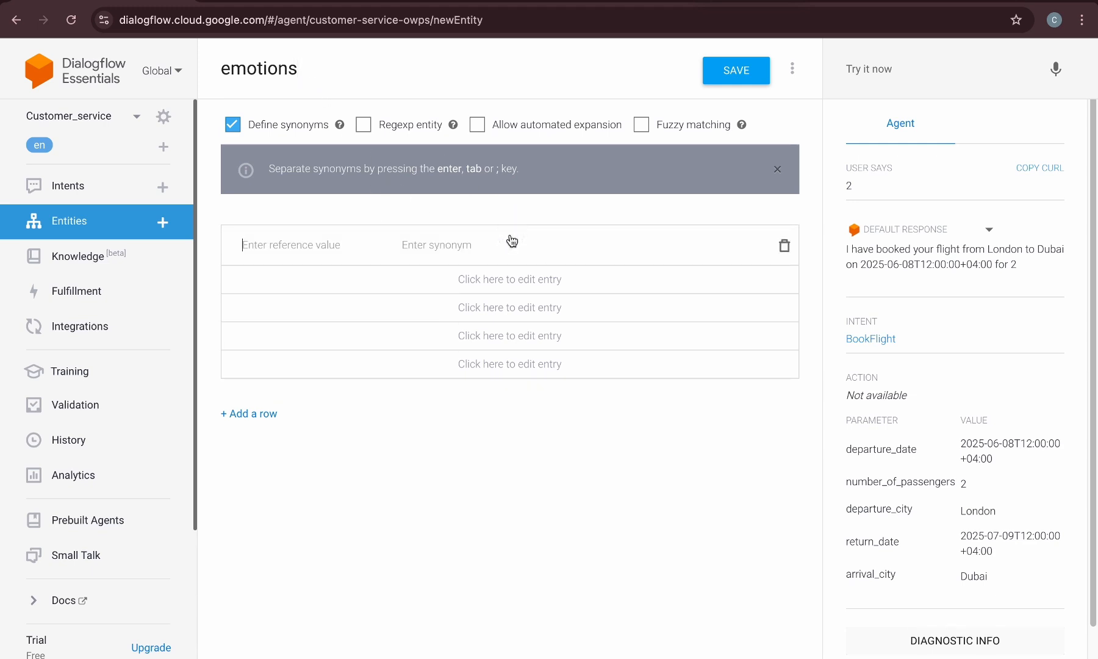
{"action": "type", "text": "$sad"}
{"action": "left_click", "coordinate": [459, 241]}
{"action": "left_click", "coordinate": [486, 262]}
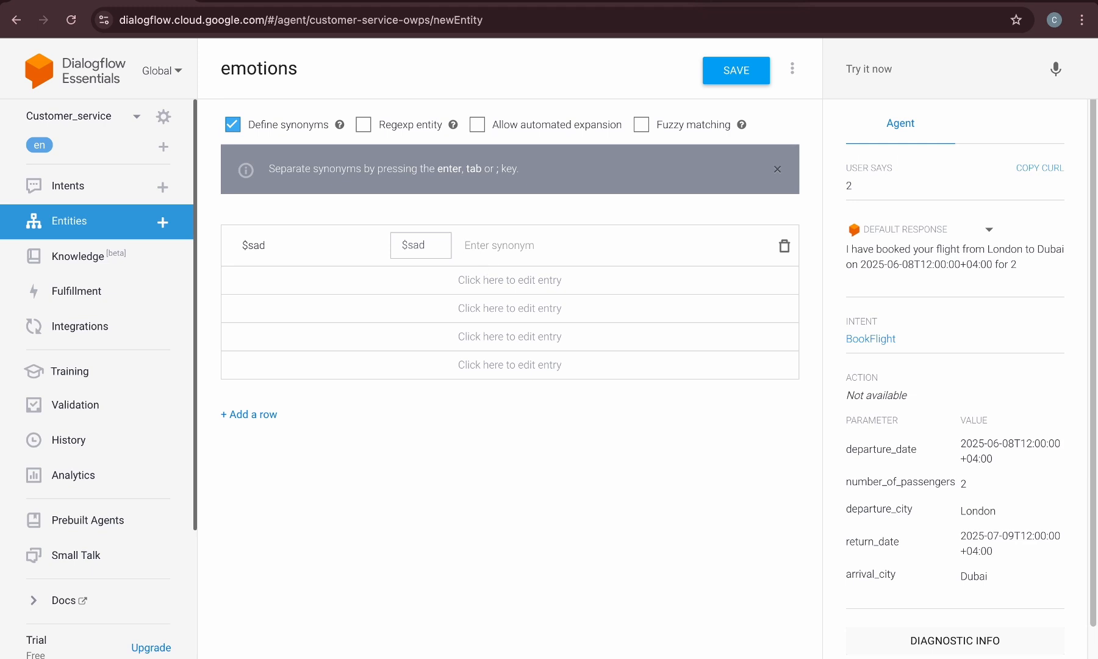
{"action": "left_click", "coordinate": [439, 245]}
{"action": "left_click", "coordinate": [264, 246]}
{"action": "left_click", "coordinate": [386, 247]}
{"action": "type", "text": "das"}
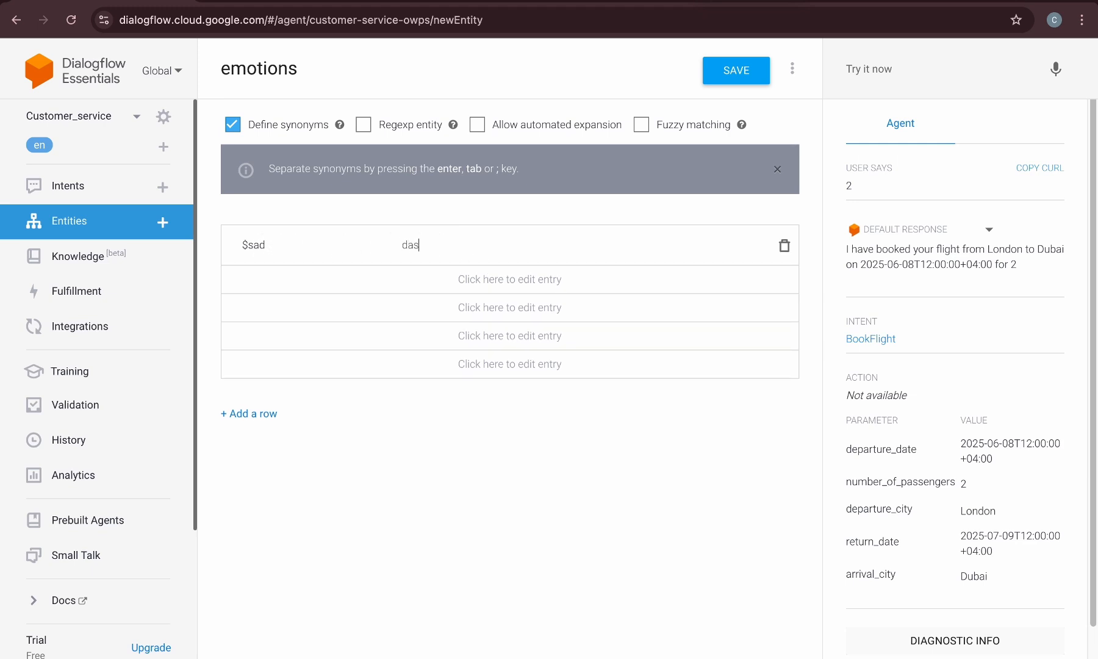
{"action": "key", "text": "BackSpace"}
{"action": "type", "text": "sad"}
{"action": "key", "text": "Return"}
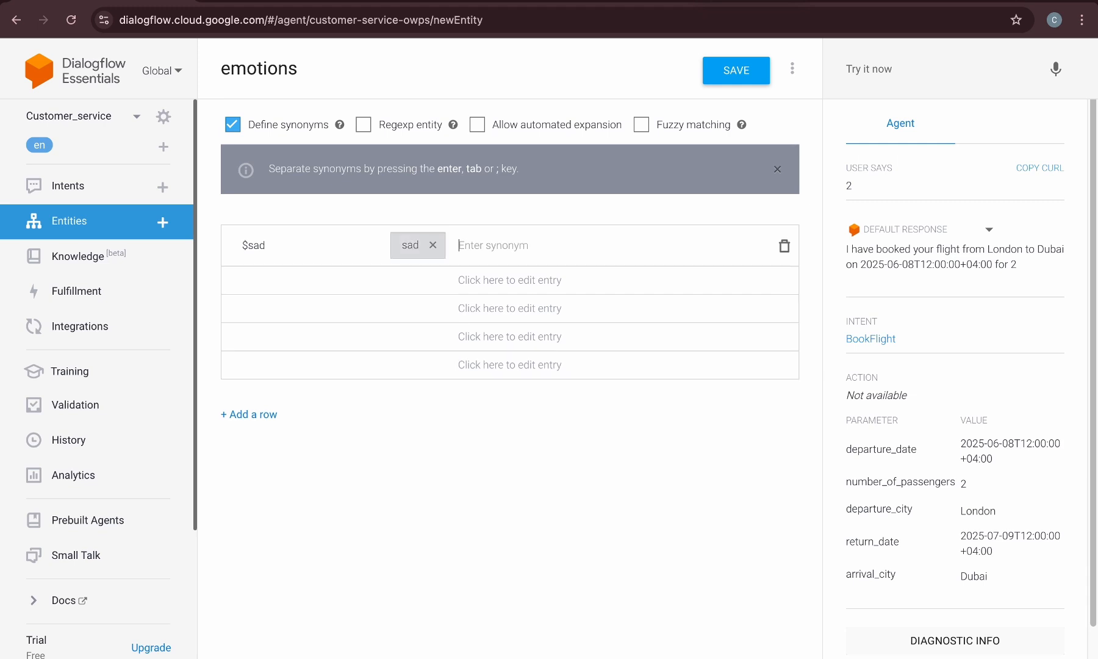
{"action": "type", "text": "depressed"}
{"action": "key", "text": "Return"}
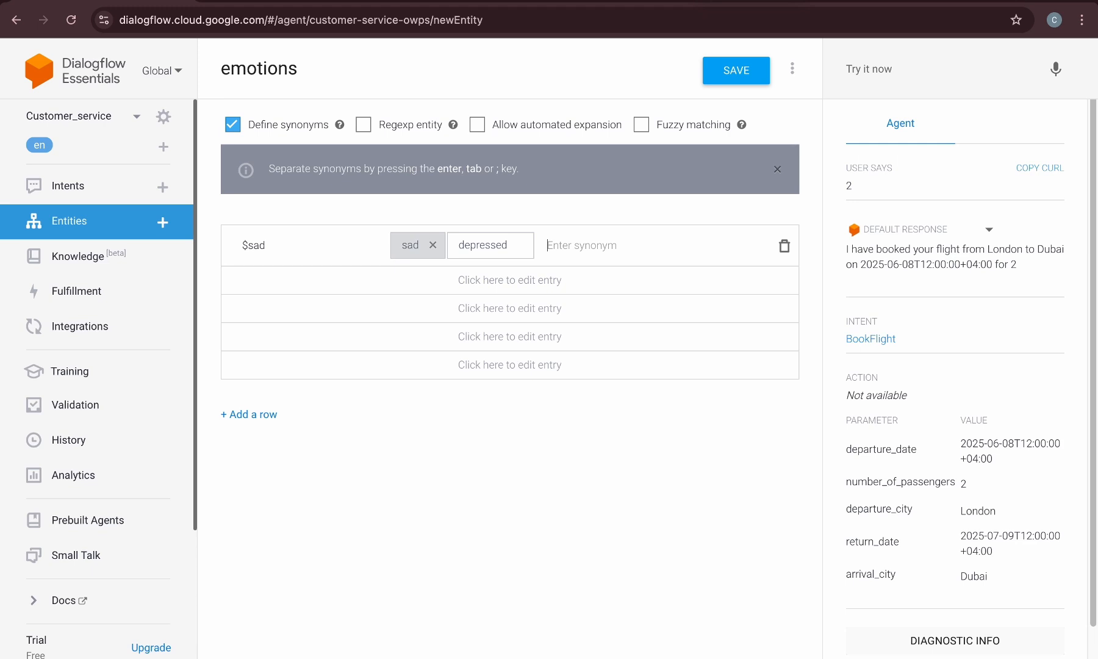
Add a second entry with reference value $happy and the synonym joy
{"action": "left_click", "coordinate": [417, 280]}
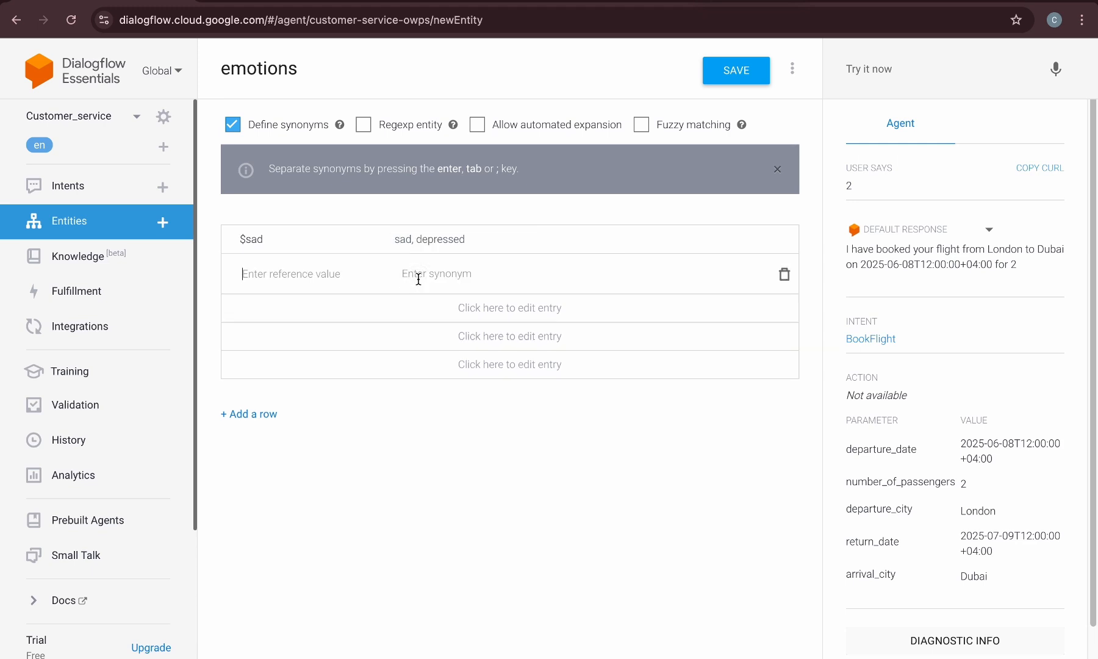
{"action": "type", "text": "$happy"}
{"action": "left_click", "coordinate": [497, 275]}
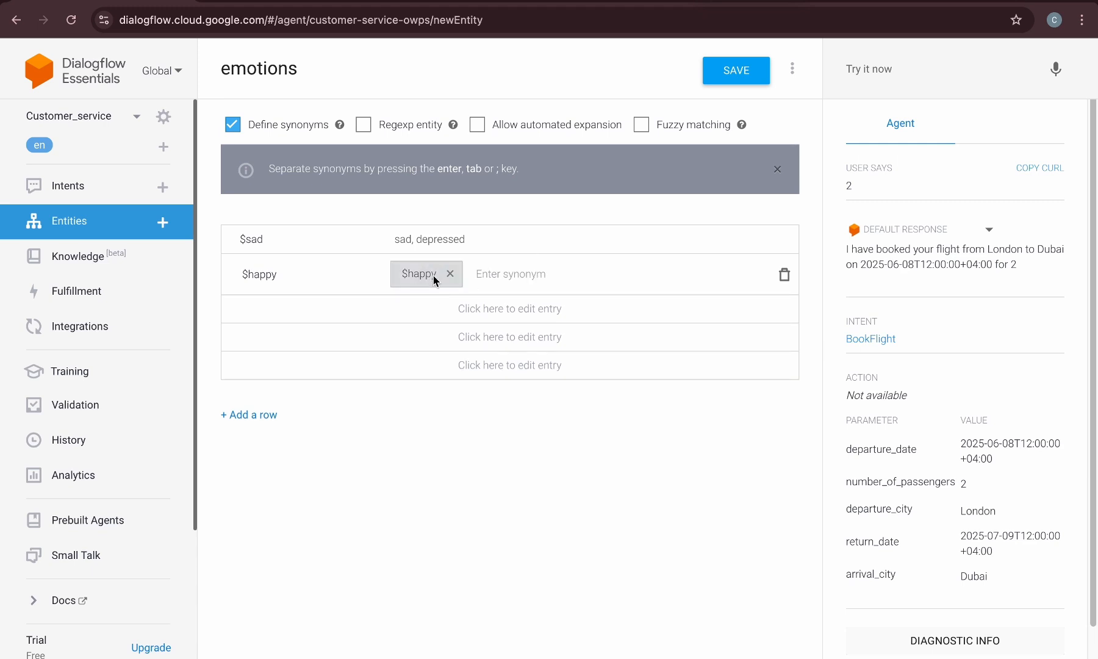
{"action": "type", "text": "joy"}
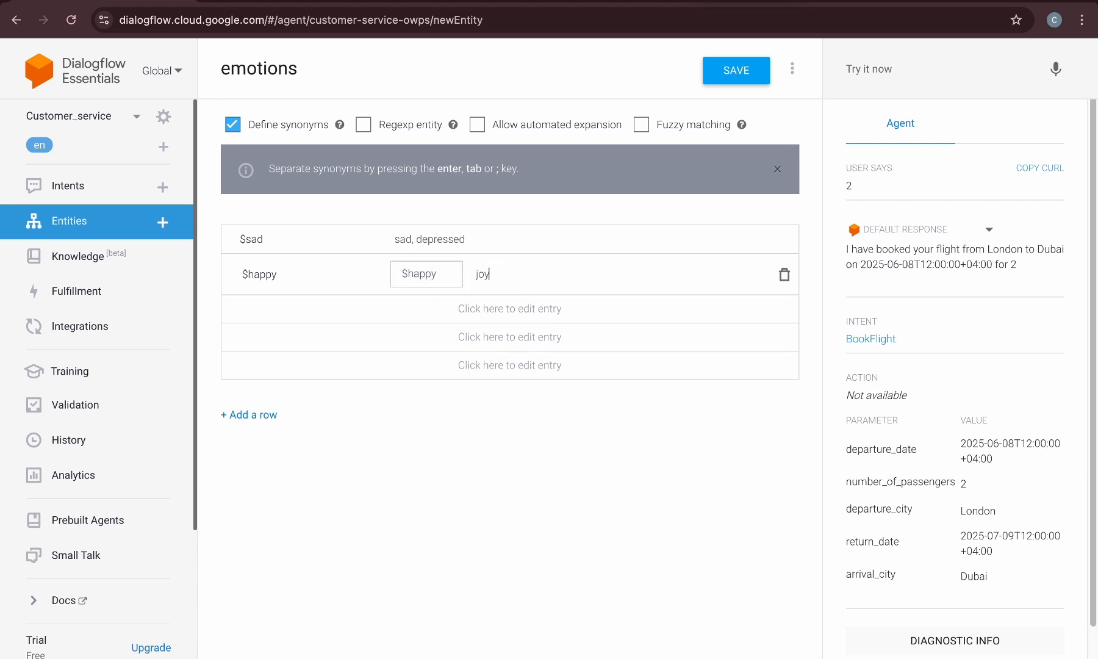
{"action": "key", "text": "Return"}
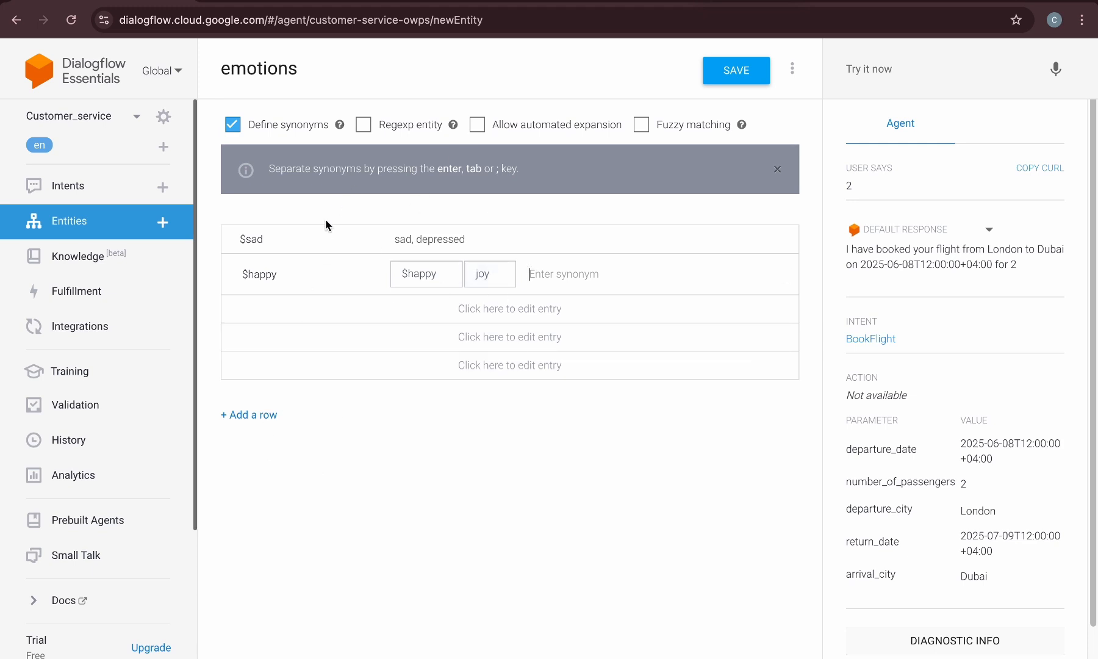
Switch on webhook fulfillment to examine its settings, then switch it off again
{"action": "left_click", "coordinate": [99, 186]}
{"action": "left_click", "coordinate": [679, 130]}
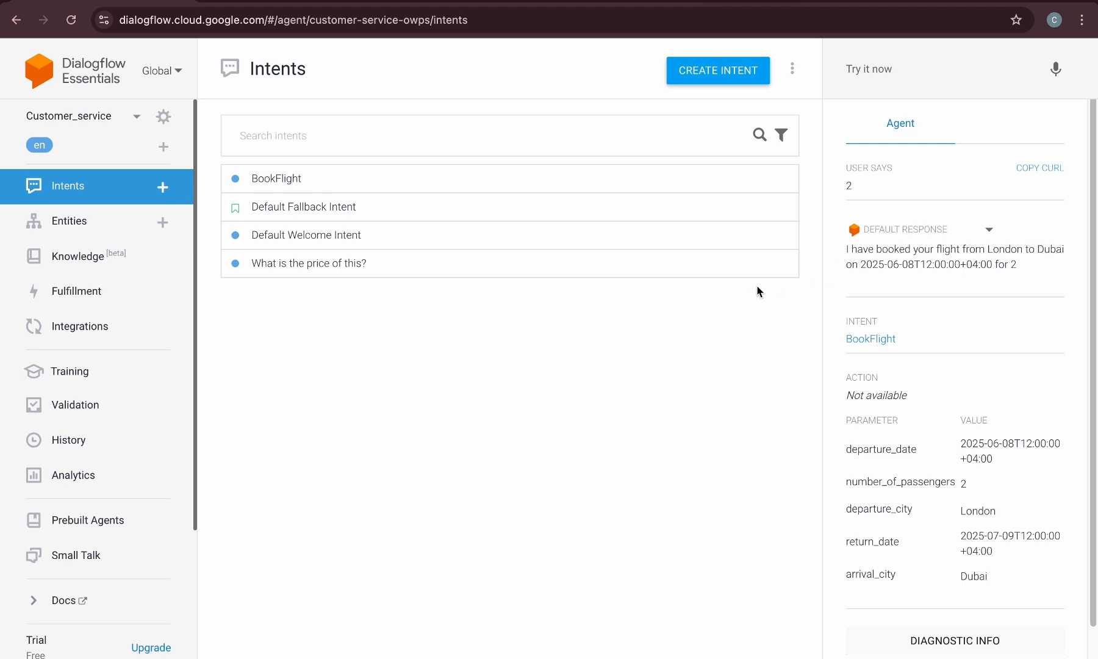
{"action": "left_click", "coordinate": [92, 296]}
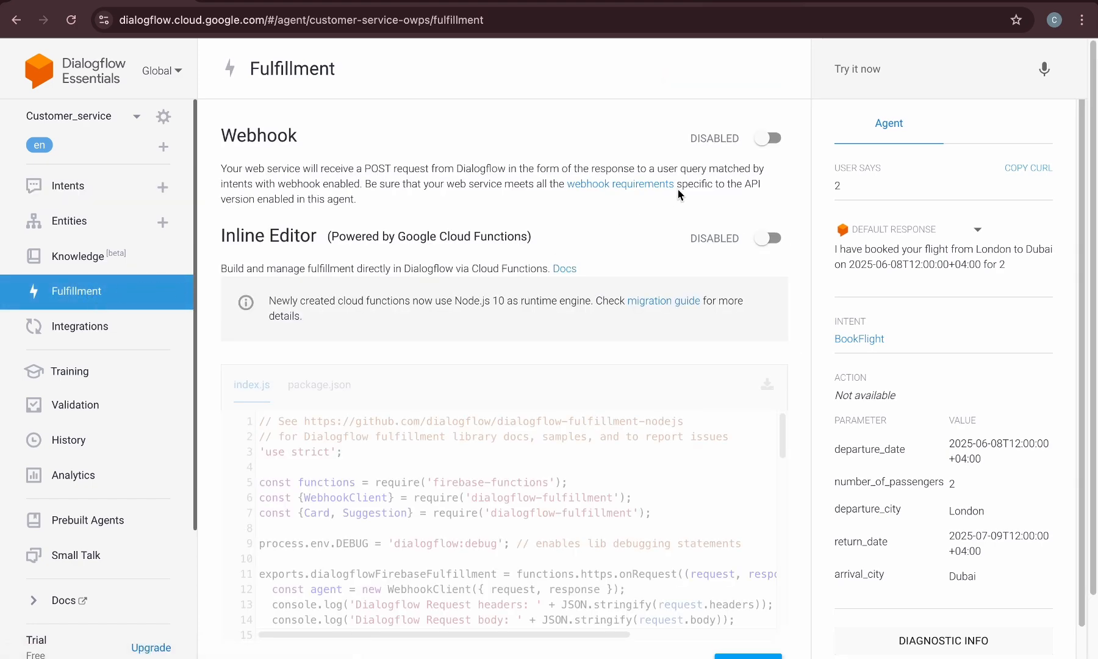
{"action": "left_click", "coordinate": [765, 140]}
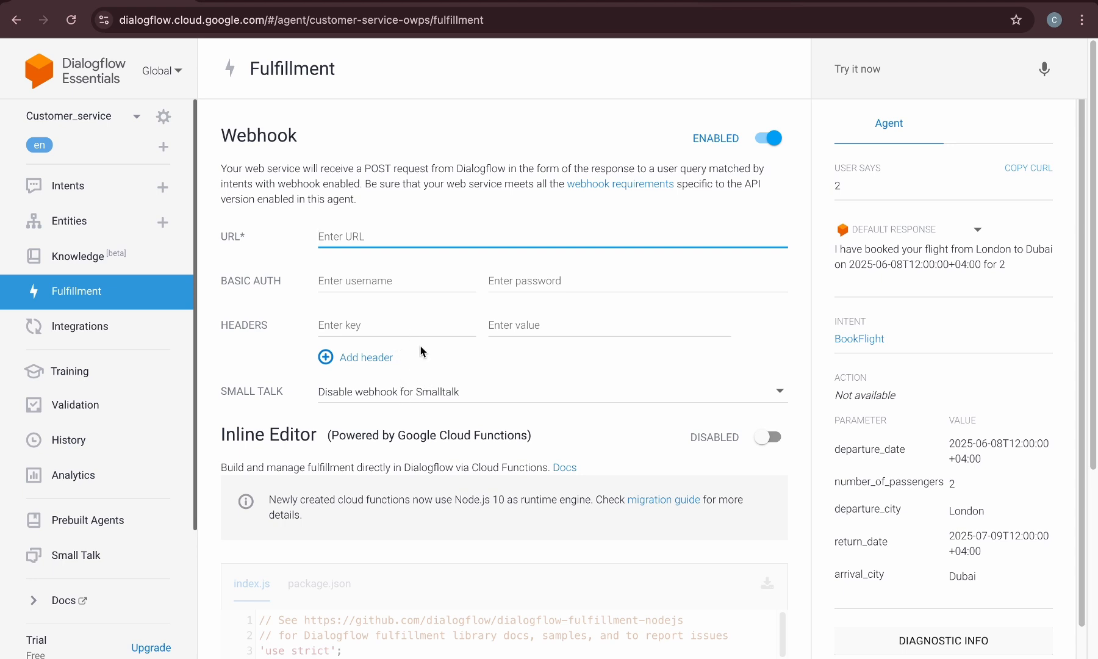
{"action": "scroll", "coordinate": [421, 351], "scroll_direction": "down", "scroll_amount": 3}
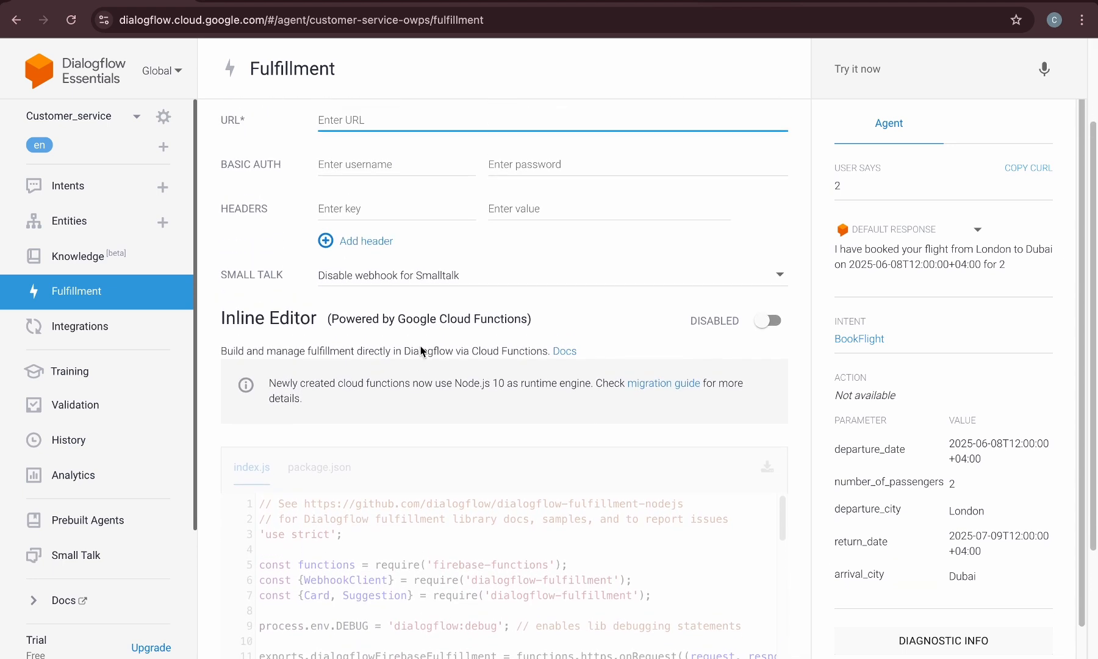
{"action": "scroll", "coordinate": [421, 351], "scroll_direction": "up", "scroll_amount": 3}
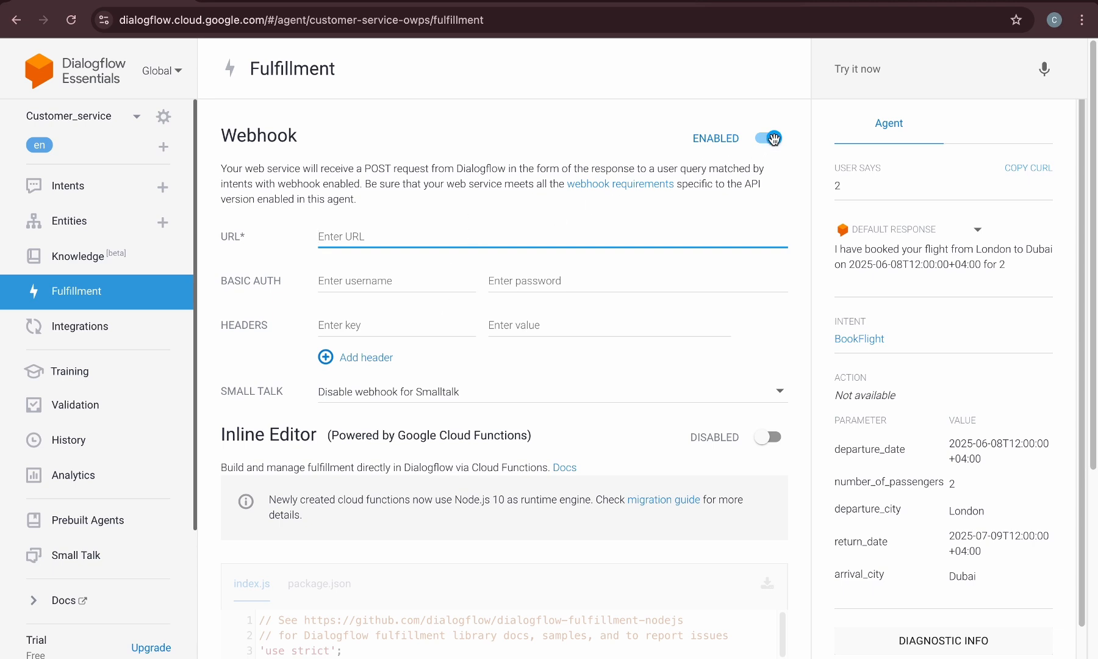
{"action": "left_click", "coordinate": [772, 139]}
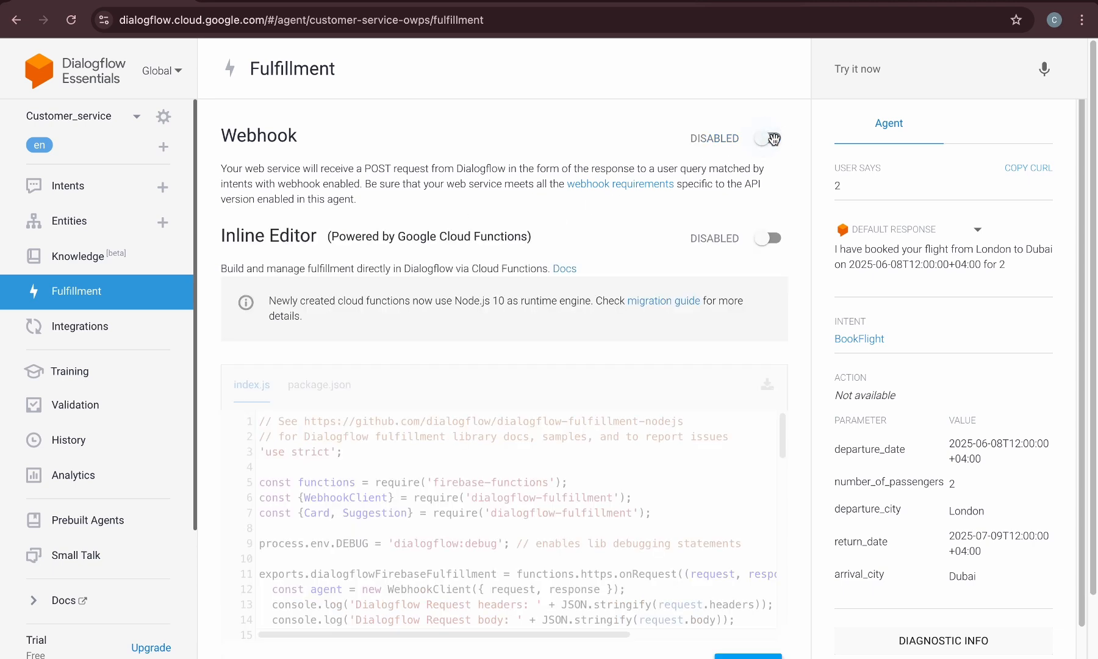
{"action": "scroll", "coordinate": [491, 234], "scroll_direction": "down", "scroll_amount": 1}
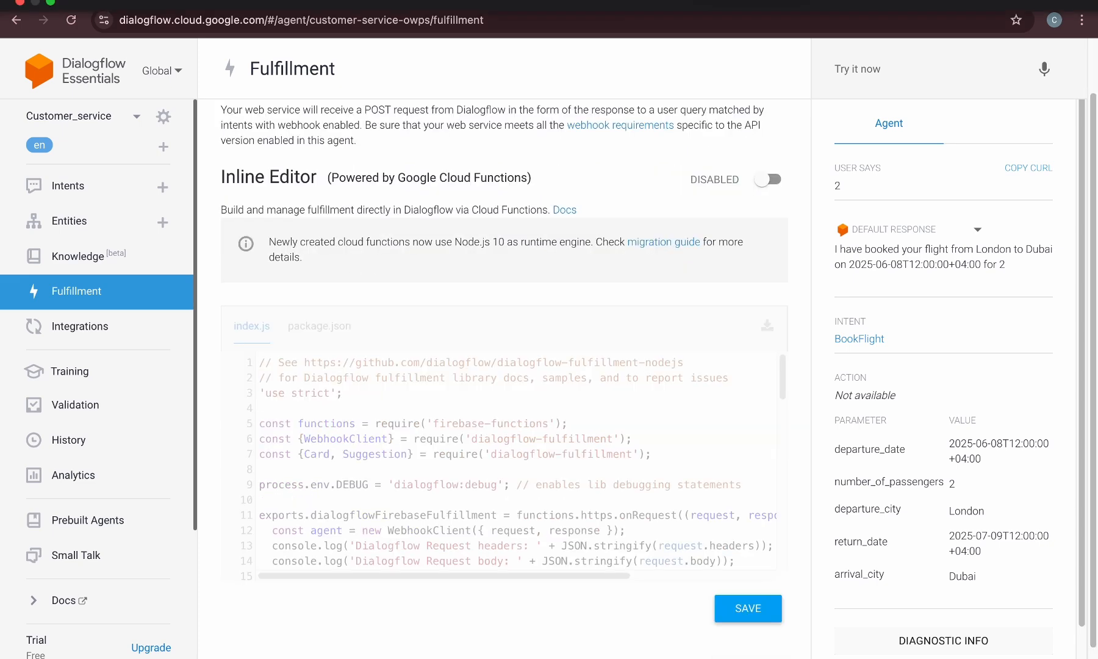
Open the Web Demo text integration and follow its link to the agent's demo page
{"action": "left_click", "coordinate": [127, 327]}
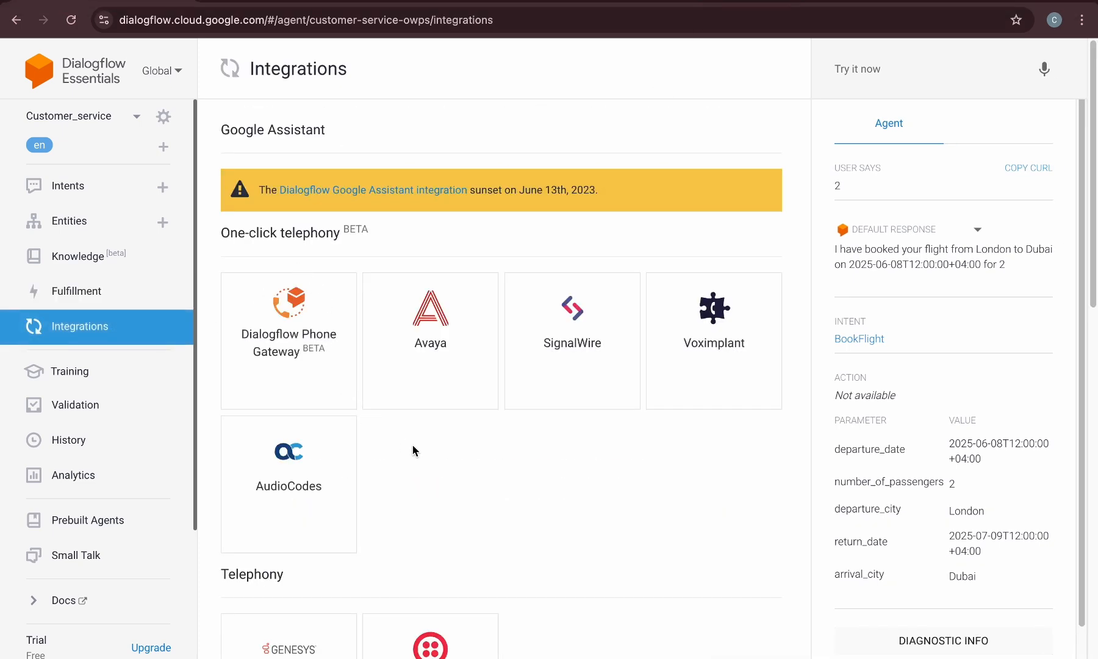
{"action": "scroll", "coordinate": [431, 452], "scroll_direction": "down", "scroll_amount": 6}
{"action": "scroll", "coordinate": [430, 452], "scroll_direction": "down", "scroll_amount": 2}
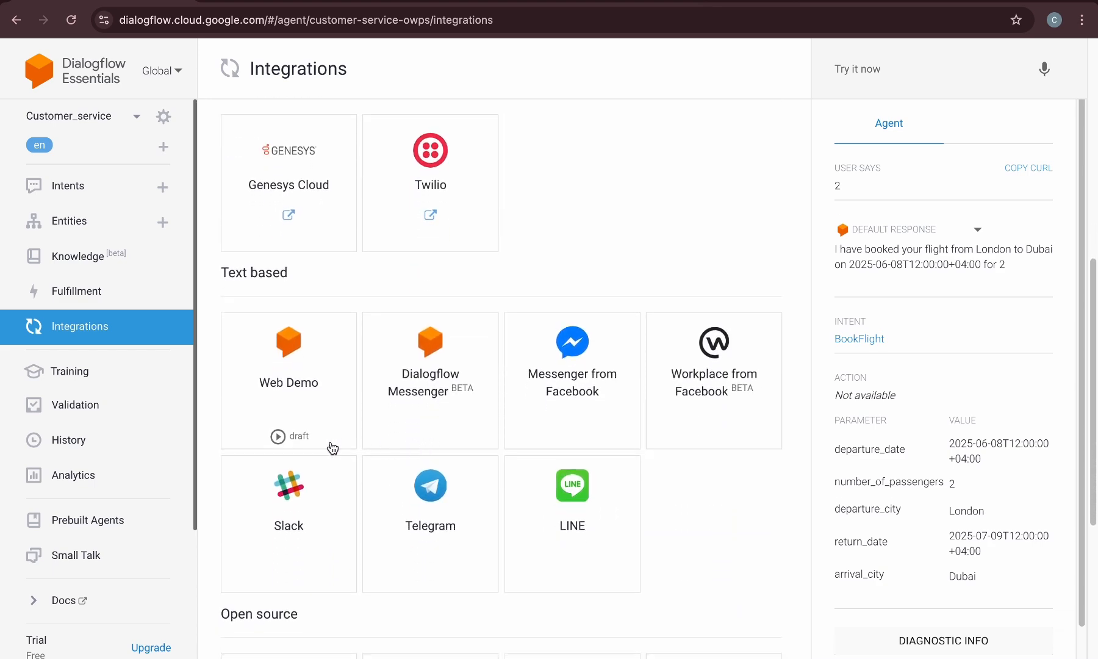
{"action": "left_click", "coordinate": [301, 341]}
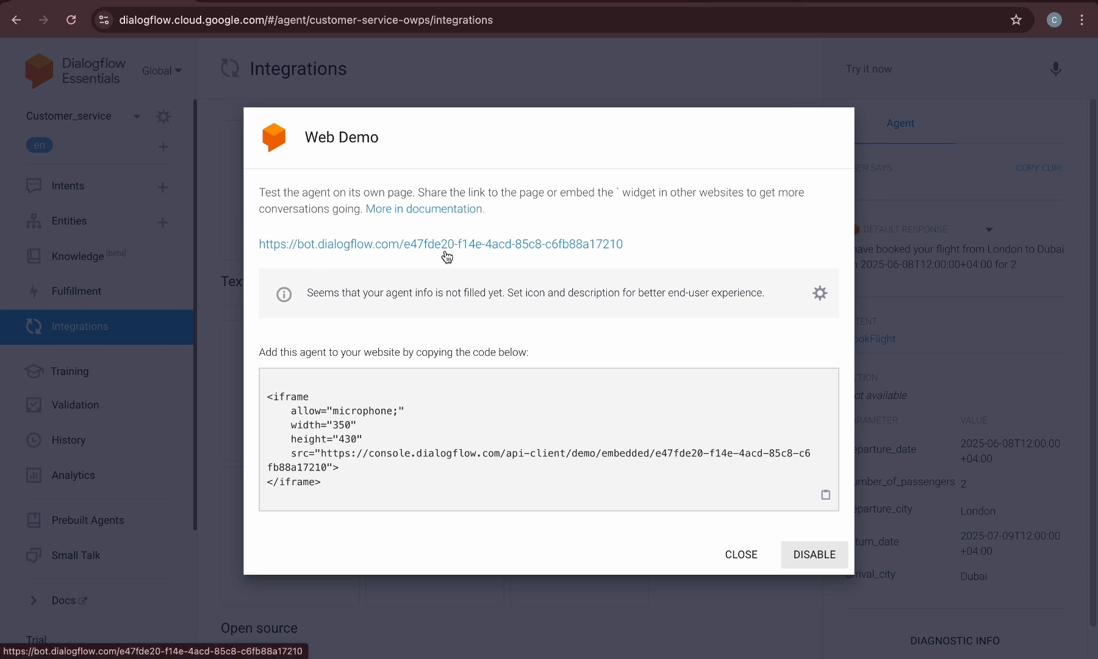
{"action": "left_click_drag", "start_coordinate": [266, 394], "coordinate": [374, 493]}
{"action": "left_click", "coordinate": [373, 493]}
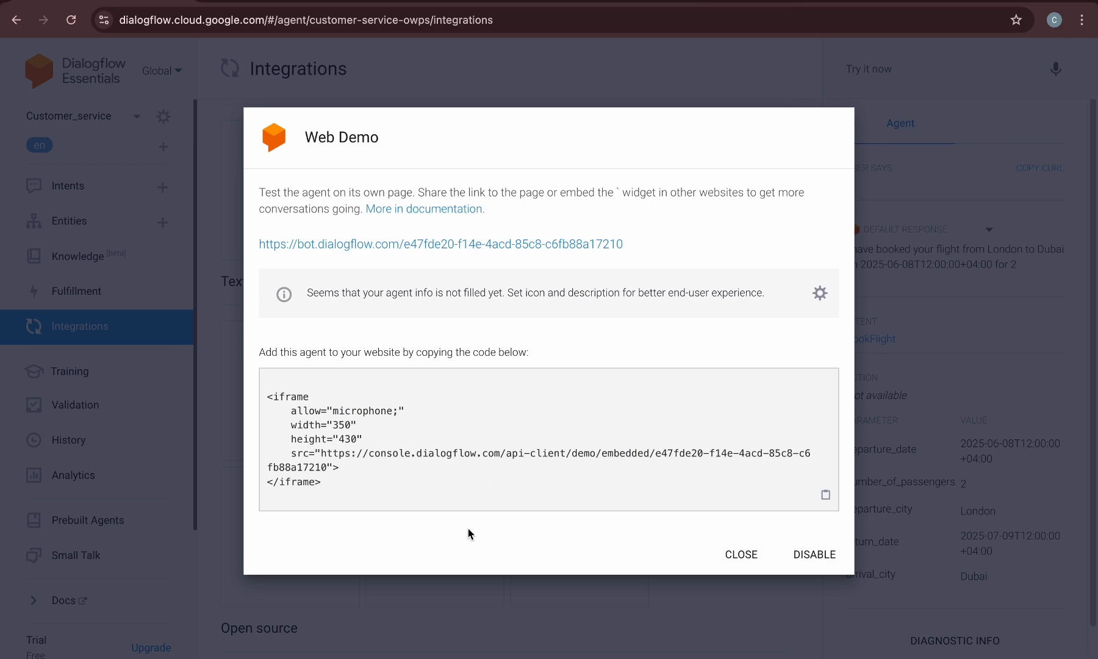
{"action": "left_click", "coordinate": [380, 247]}
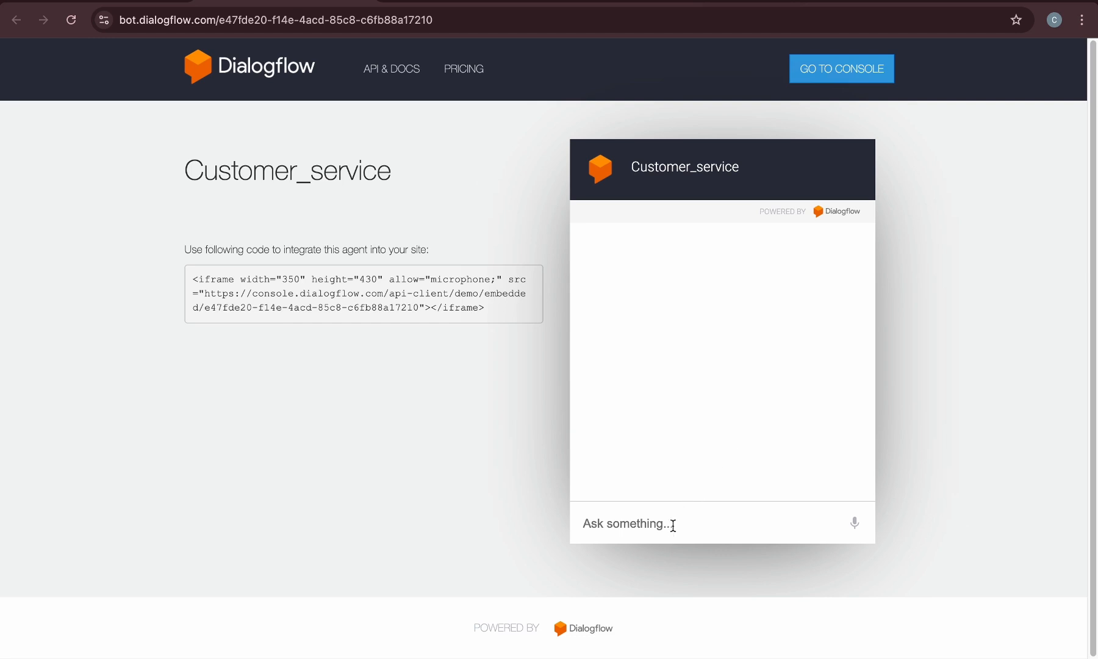
Chat with the demo bot by sending Hello and I would like to book a flight, then close the dialog
{"action": "left_click", "coordinate": [671, 524]}
{"action": "type", "text": "Hello"}
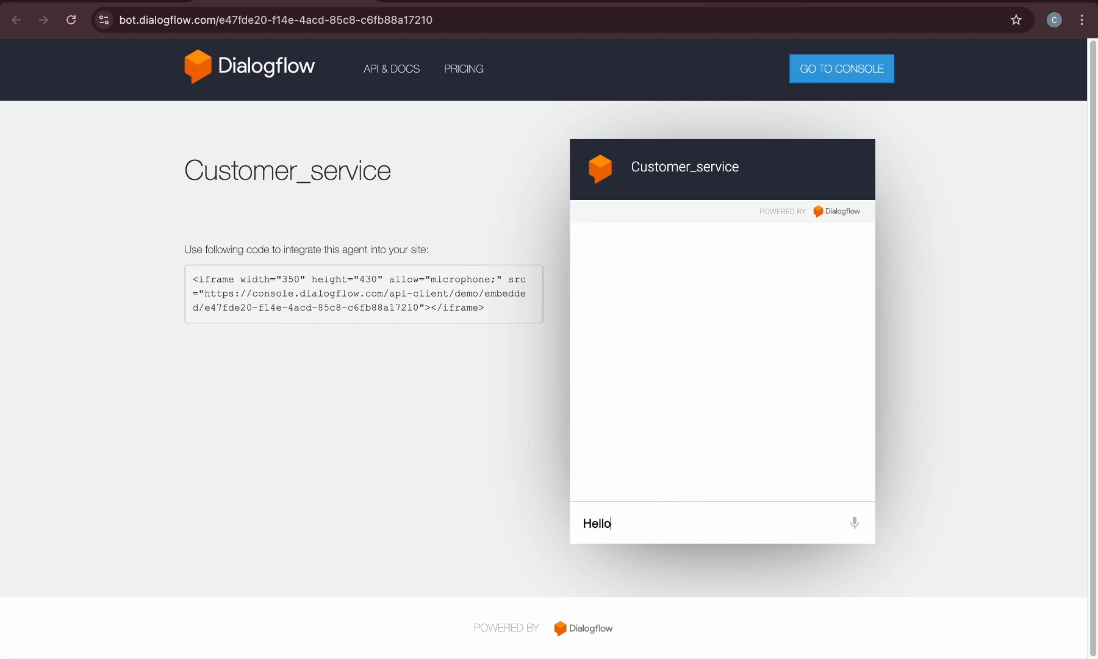
{"action": "key", "text": "Return"}
{"action": "type", "text": "I would like to"}
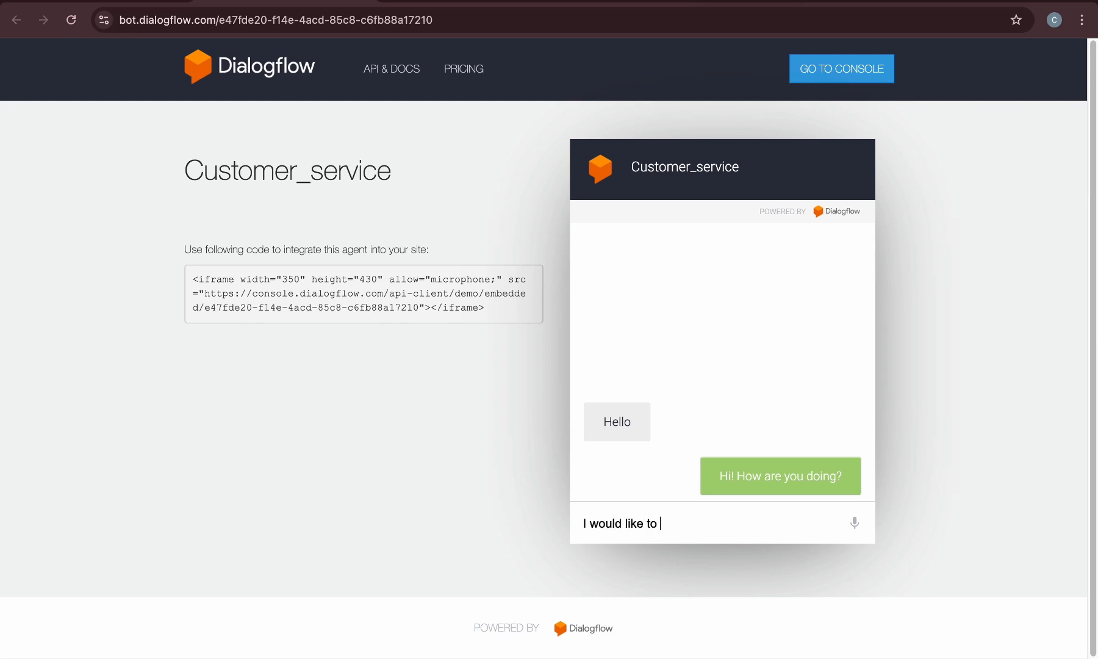
{"action": "type", "text": " book a flight"}
{"action": "key", "text": "Return"}
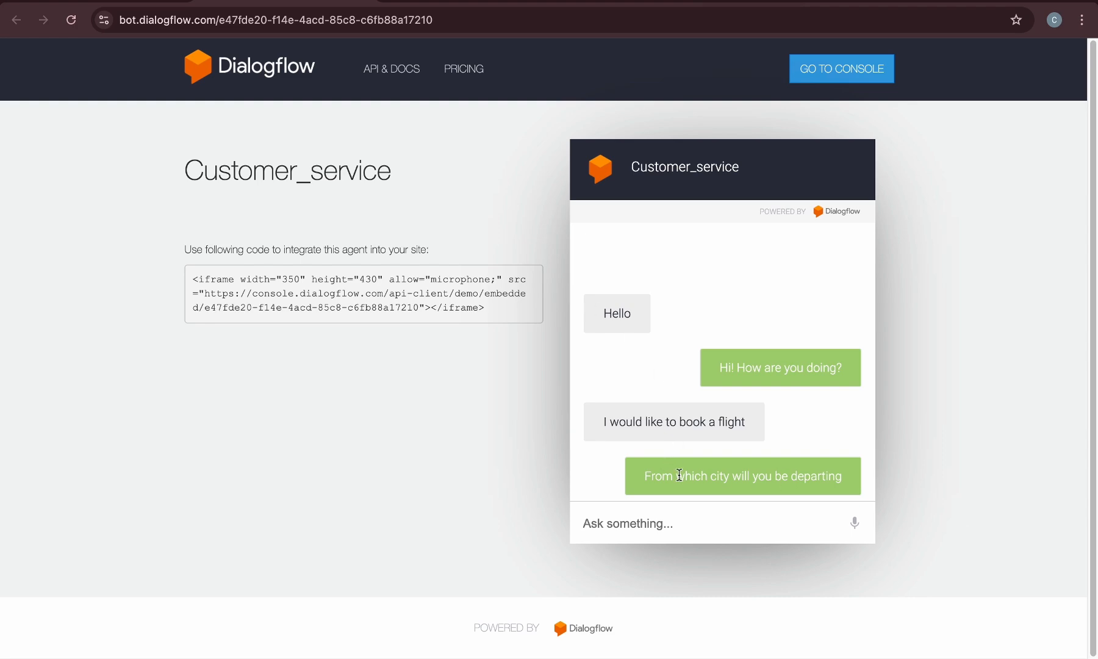
{"action": "left_click", "coordinate": [360, 4]}
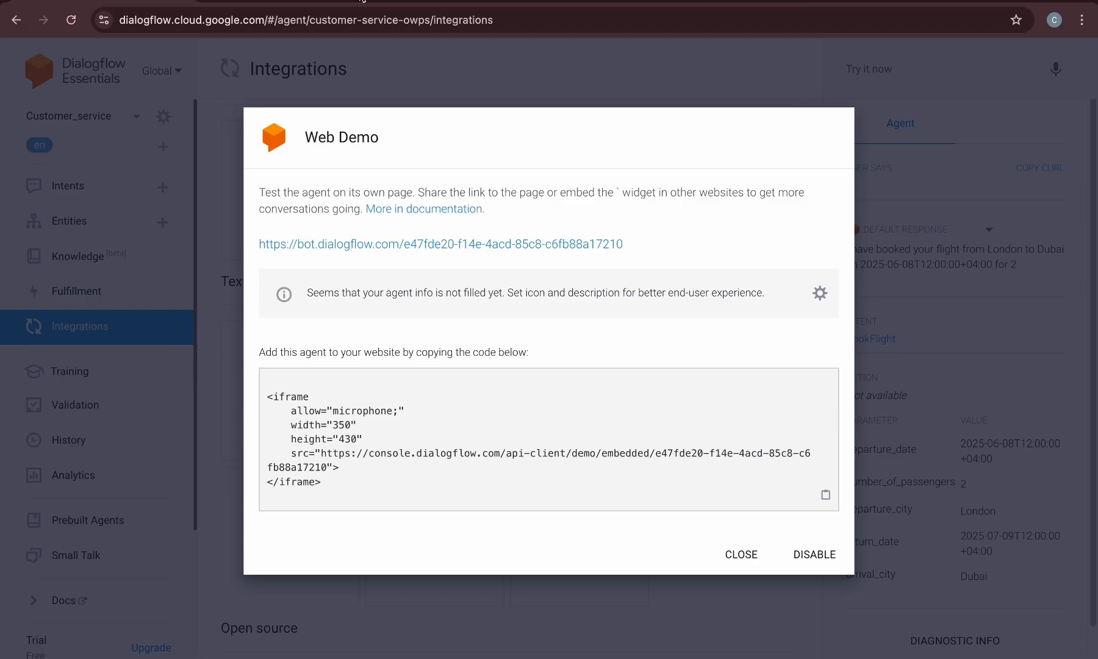
{"action": "left_click", "coordinate": [756, 555]}
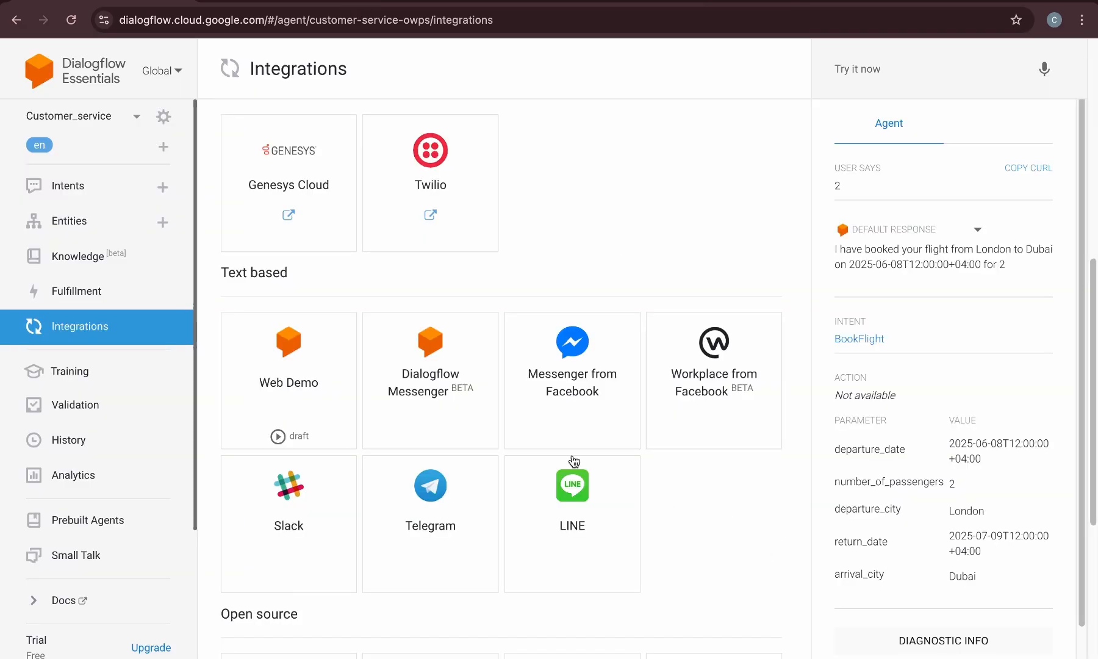
Enable the Dialogflow Messenger integration on the Draft environment and launch its live preview
{"action": "left_click", "coordinate": [438, 339]}
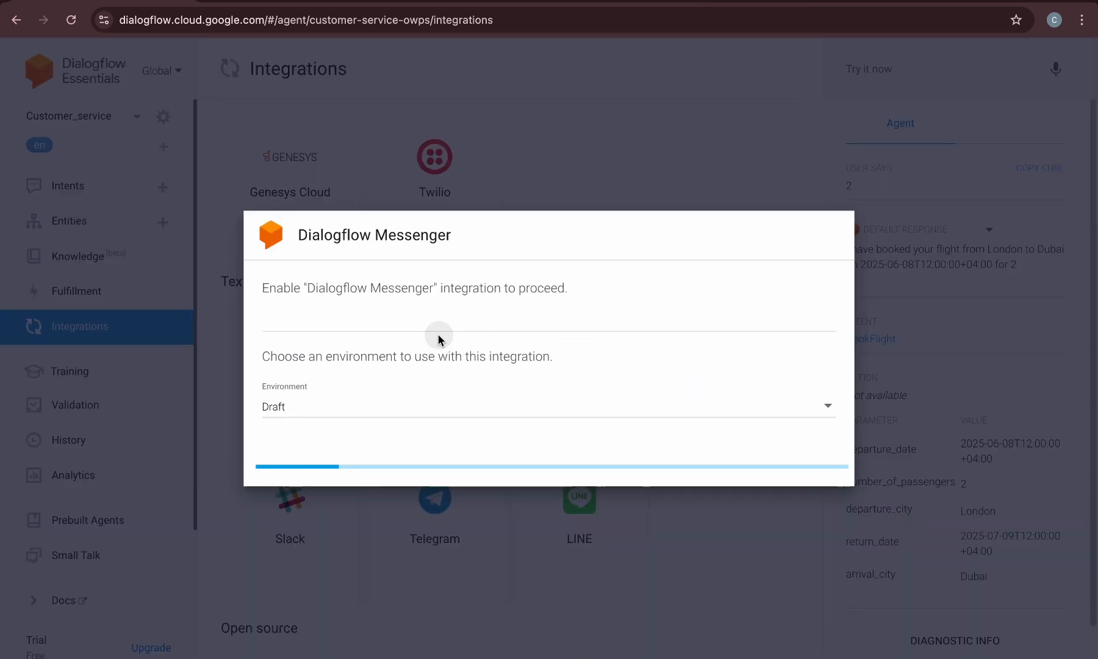
{"action": "left_click", "coordinate": [788, 468]}
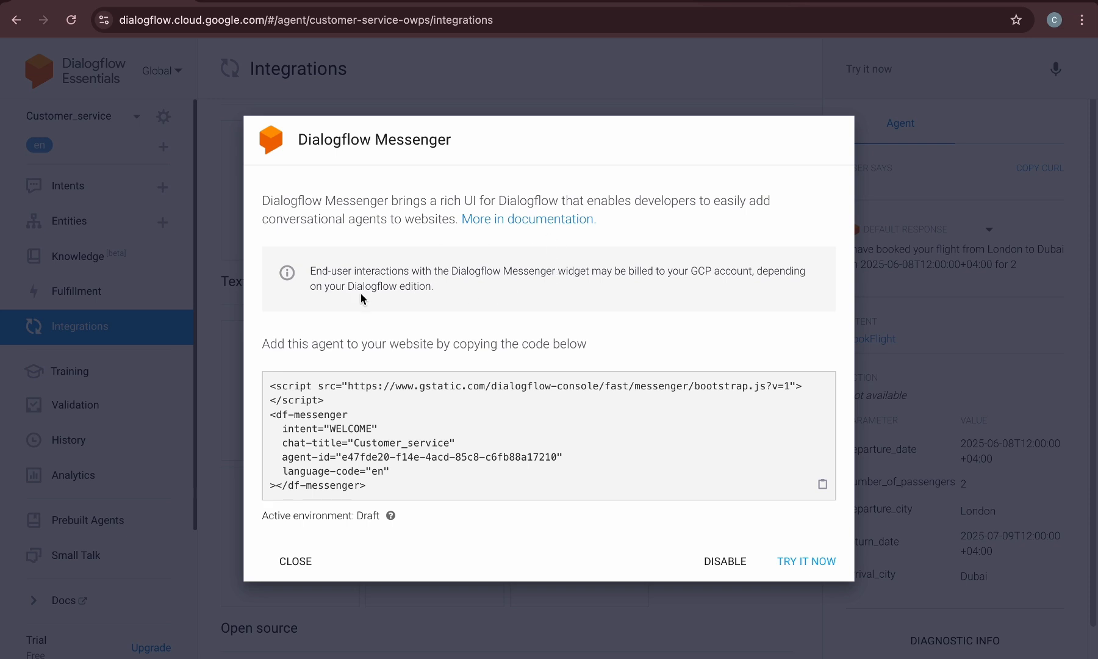
{"action": "left_click", "coordinate": [790, 561]}
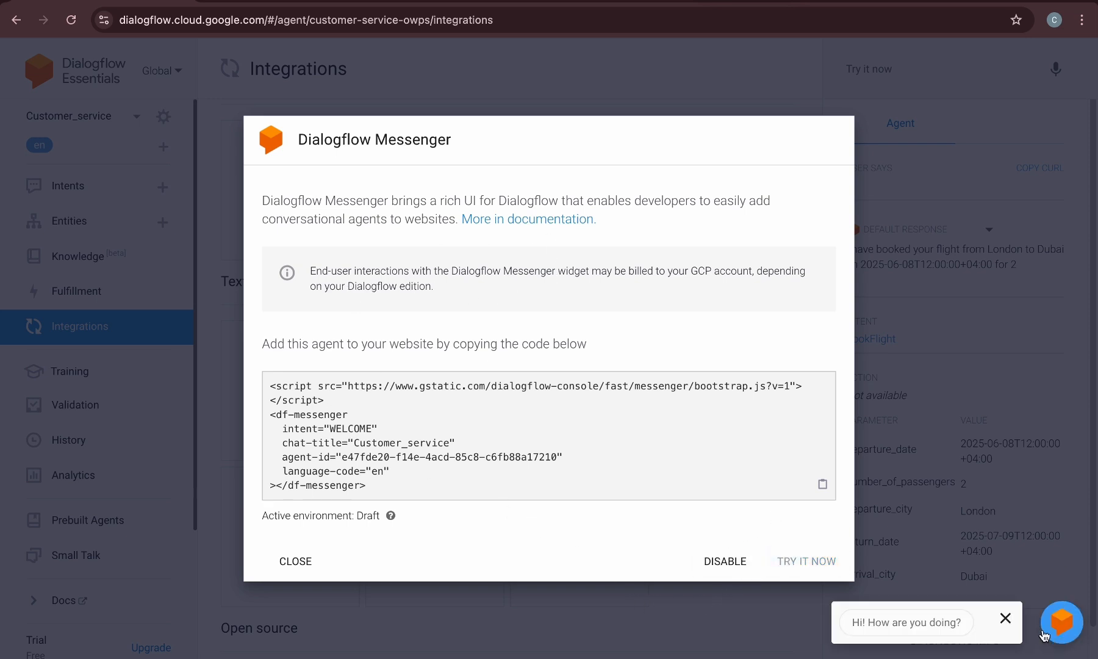
Send Can I book a flight in the Messenger preview chat
{"action": "left_click", "coordinate": [955, 630]}
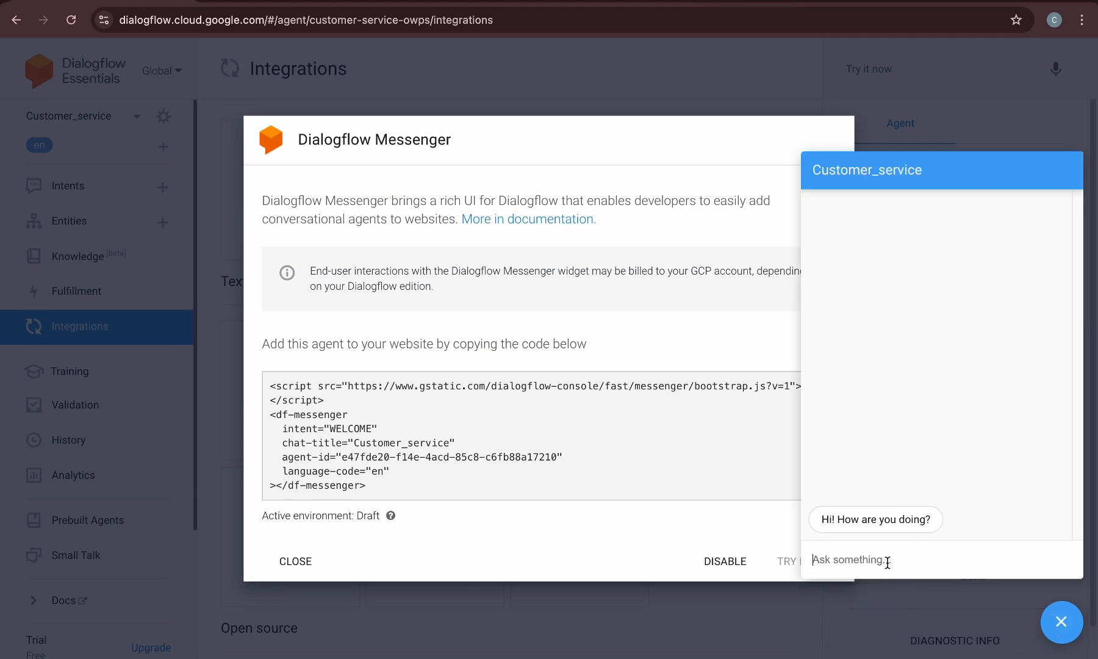
{"action": "type", "text": "Can I book a"}
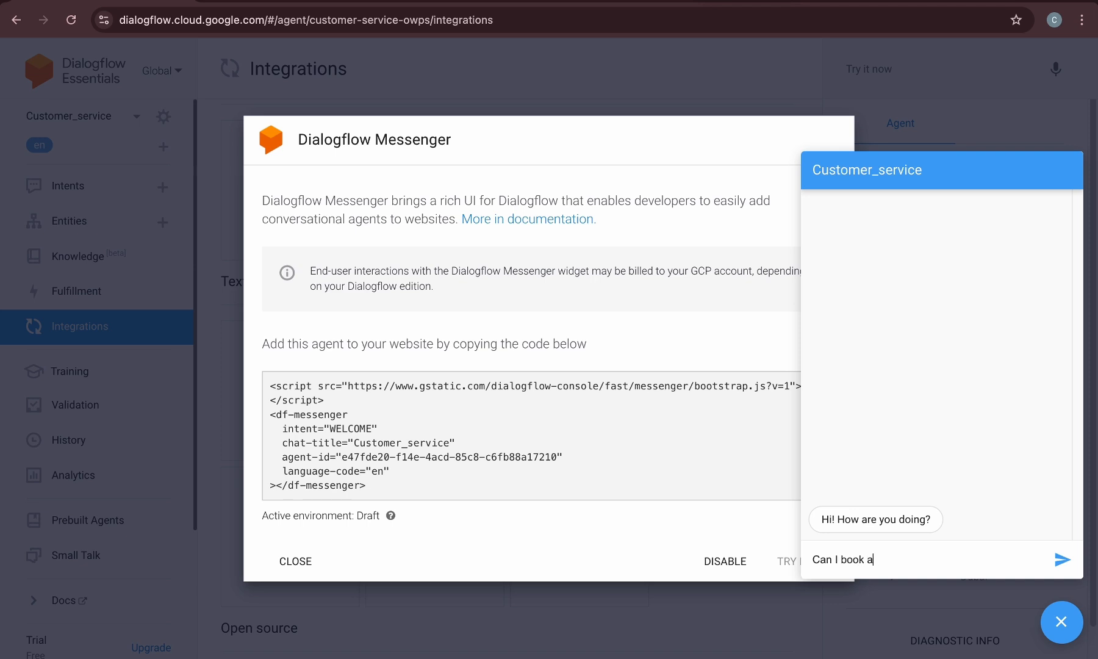
{"action": "type", "text": " flight"}
{"action": "key", "text": "Return"}
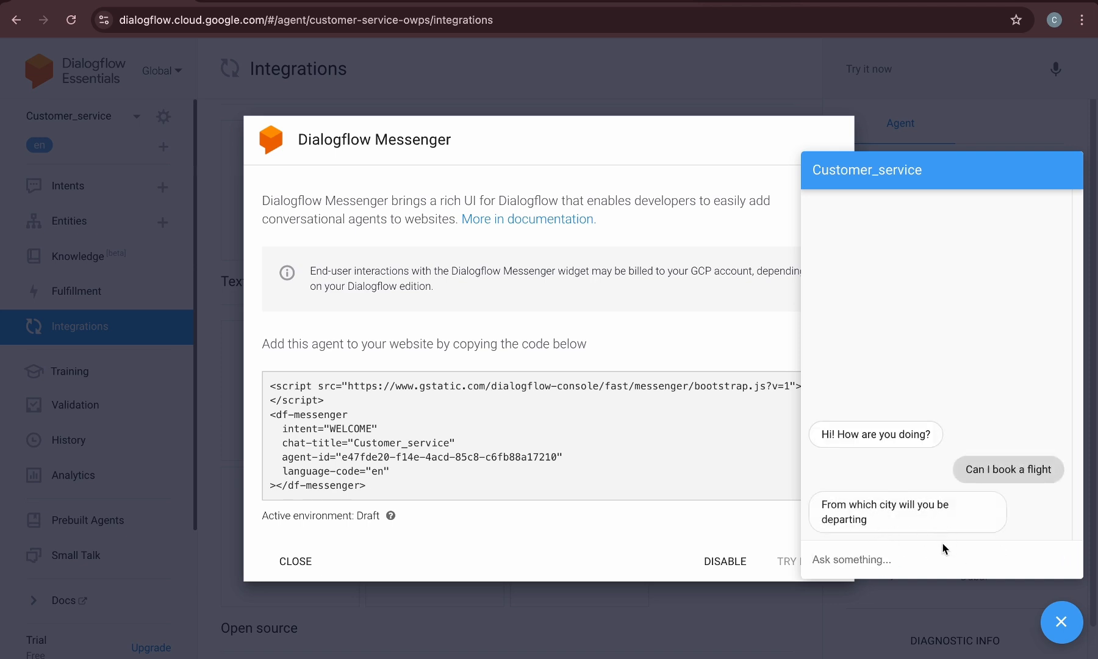
Disable the Dialogflow Messenger integration and close its dialog
{"action": "left_click", "coordinate": [724, 560]}
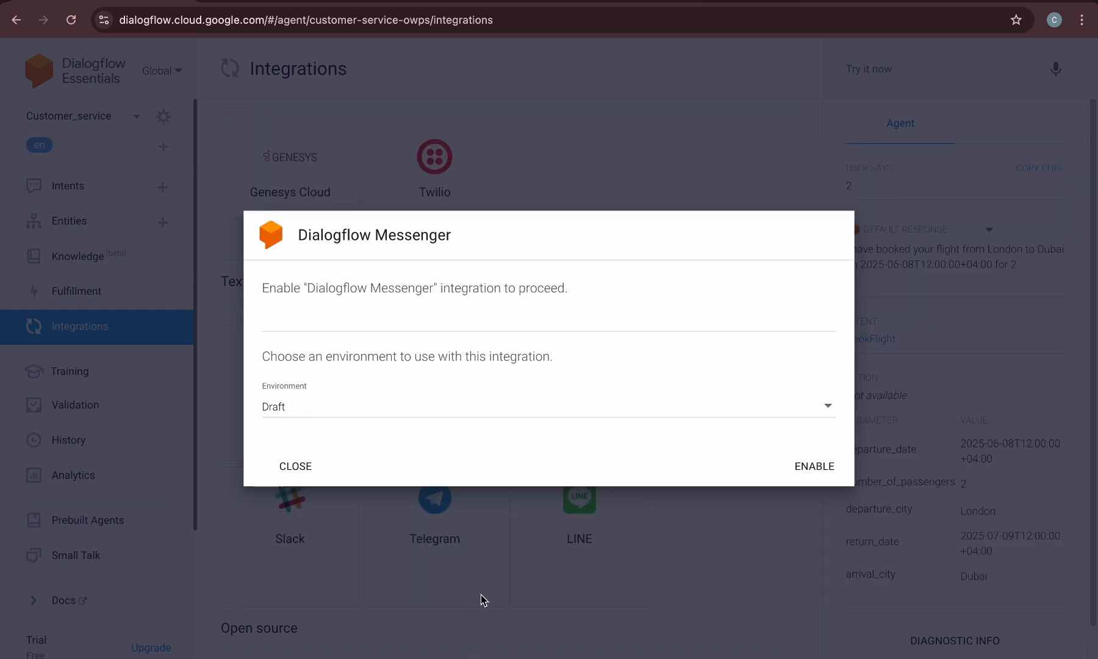
{"action": "left_click", "coordinate": [290, 466]}
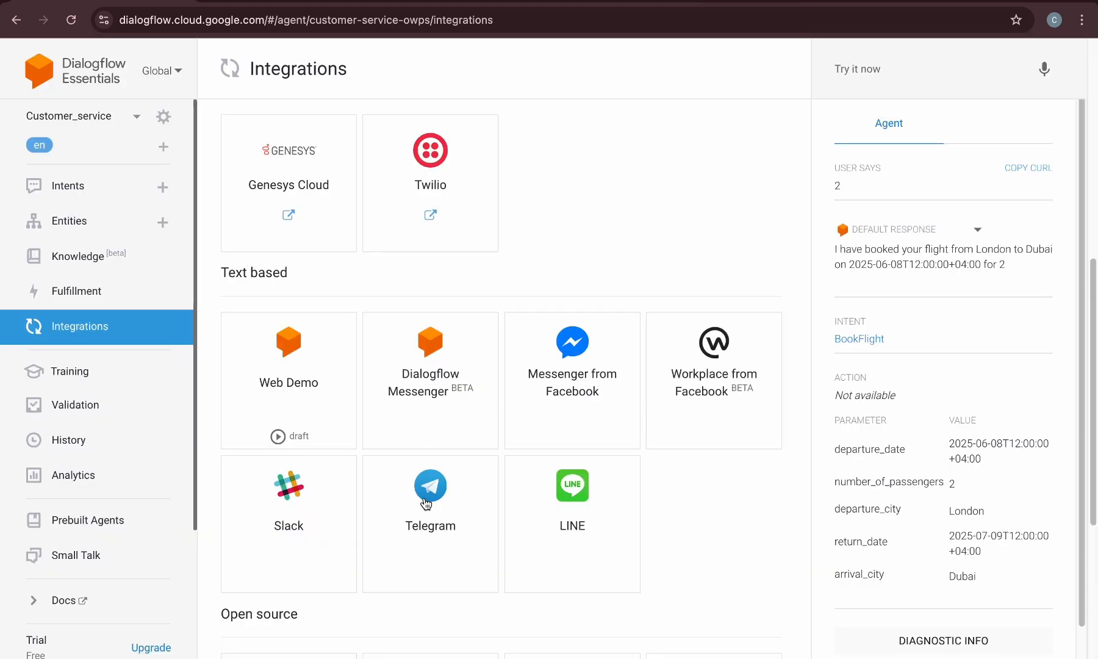
{"action": "scroll", "coordinate": [602, 411], "scroll_direction": "down", "scroll_amount": 5}
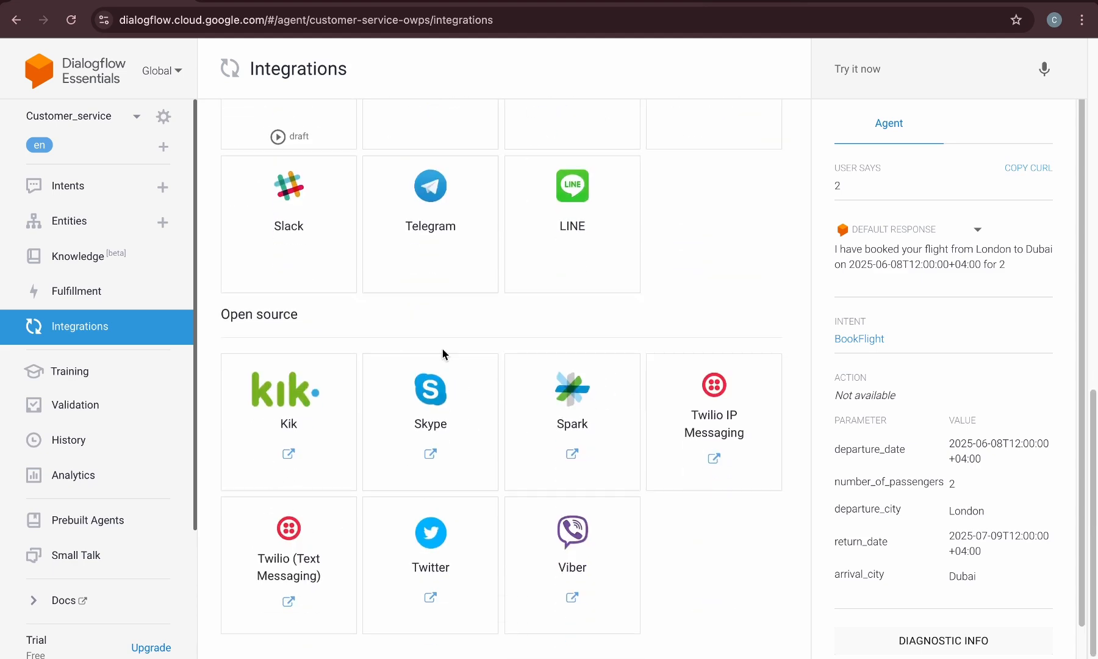
{"action": "scroll", "coordinate": [444, 354], "scroll_direction": "up", "scroll_amount": 6}
{"action": "scroll", "coordinate": [443, 354], "scroll_direction": "up", "scroll_amount": 6}
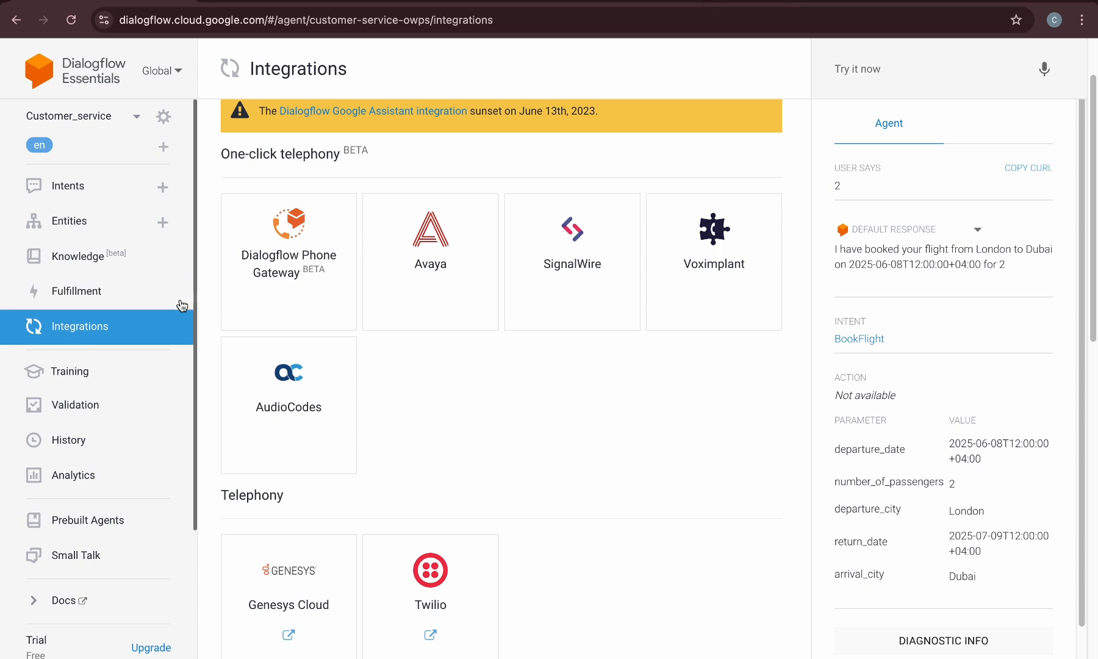
Go to the prebuilt agents and import the Flights agent
{"action": "left_click", "coordinate": [110, 191]}
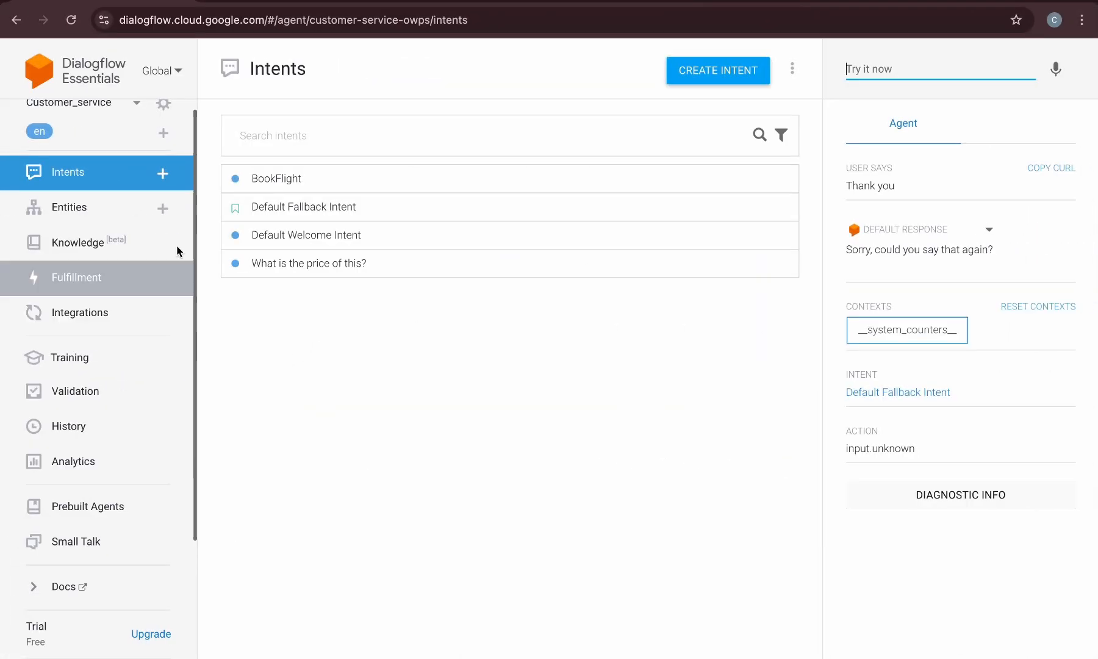
{"action": "left_click", "coordinate": [74, 514]}
{"action": "scroll", "coordinate": [498, 498], "scroll_direction": "down", "scroll_amount": 5}
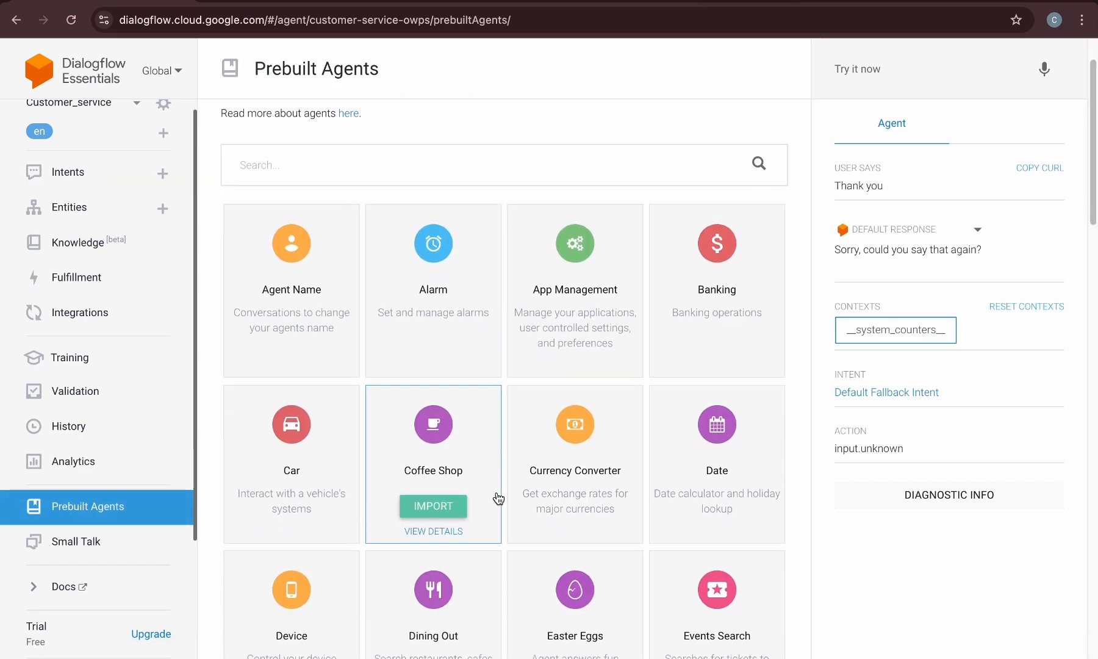
{"action": "scroll", "coordinate": [498, 498], "scroll_direction": "down", "scroll_amount": 3}
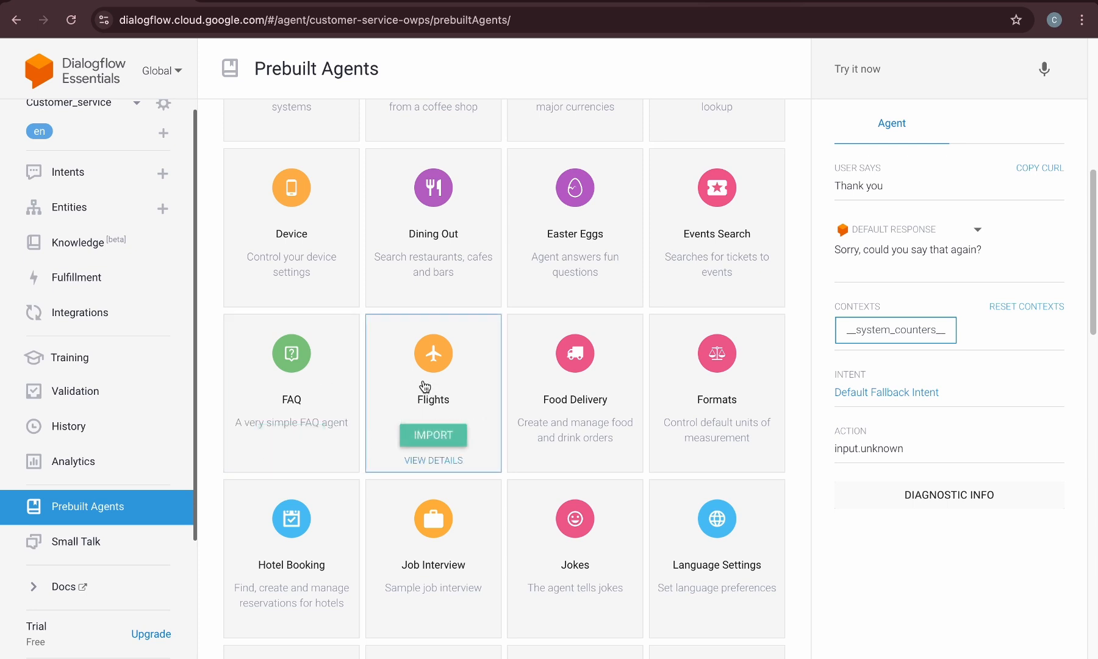
{"action": "left_click", "coordinate": [422, 437]}
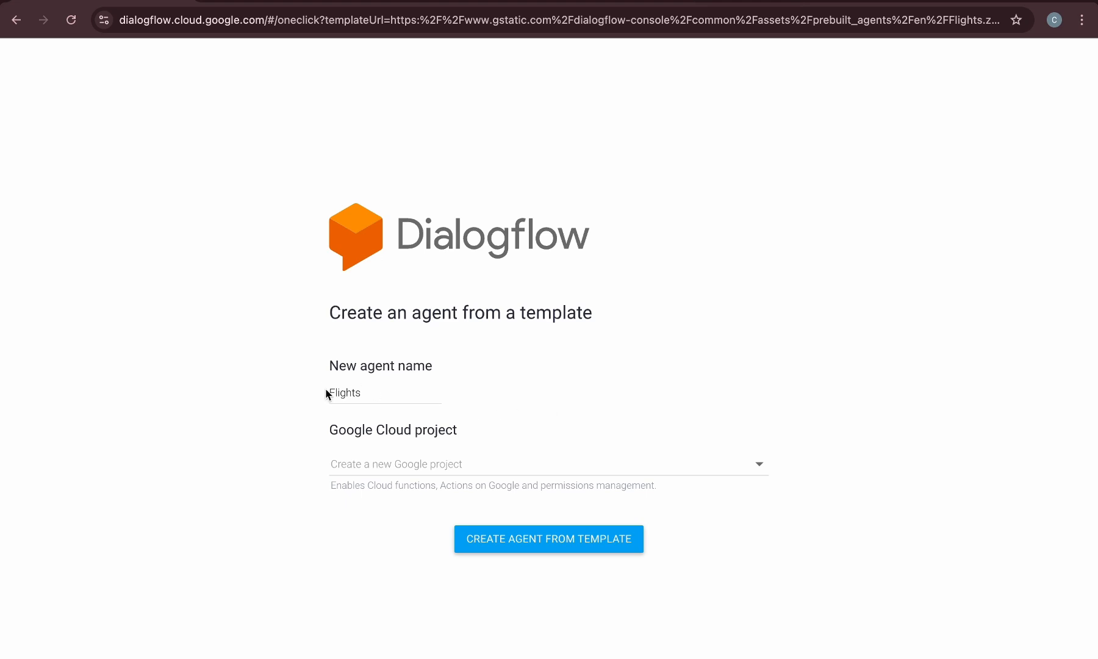
Create the agent from the template as BookFlights in the existing Google Cloud project and open it
{"action": "left_click", "coordinate": [333, 388]}
{"action": "type", "text": "Book"}
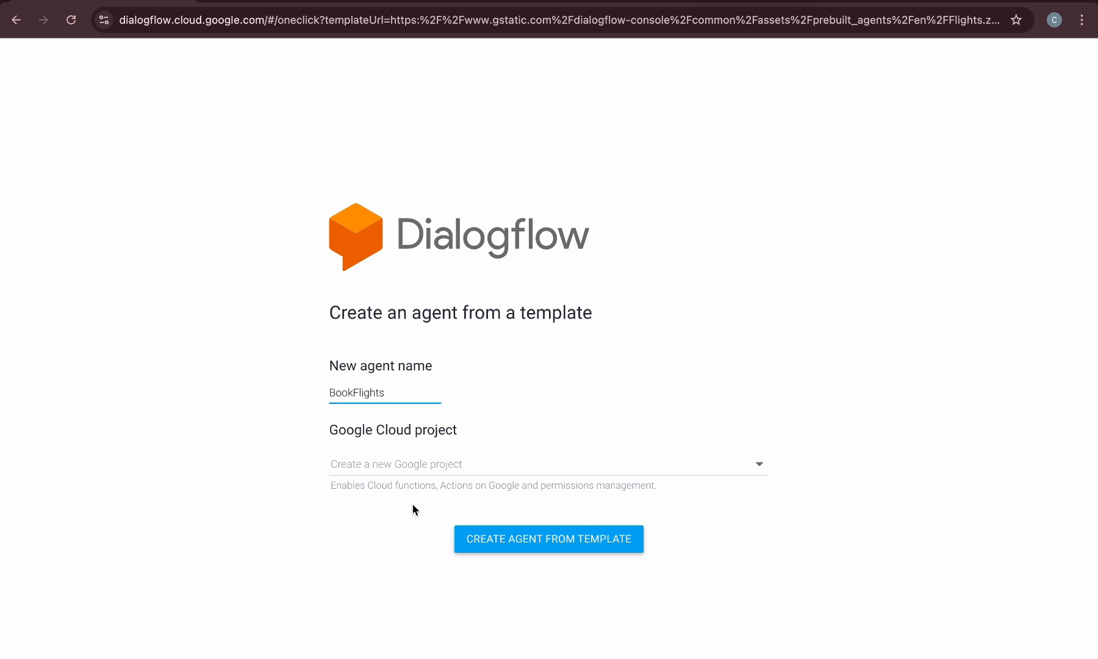
{"action": "left_click", "coordinate": [354, 470]}
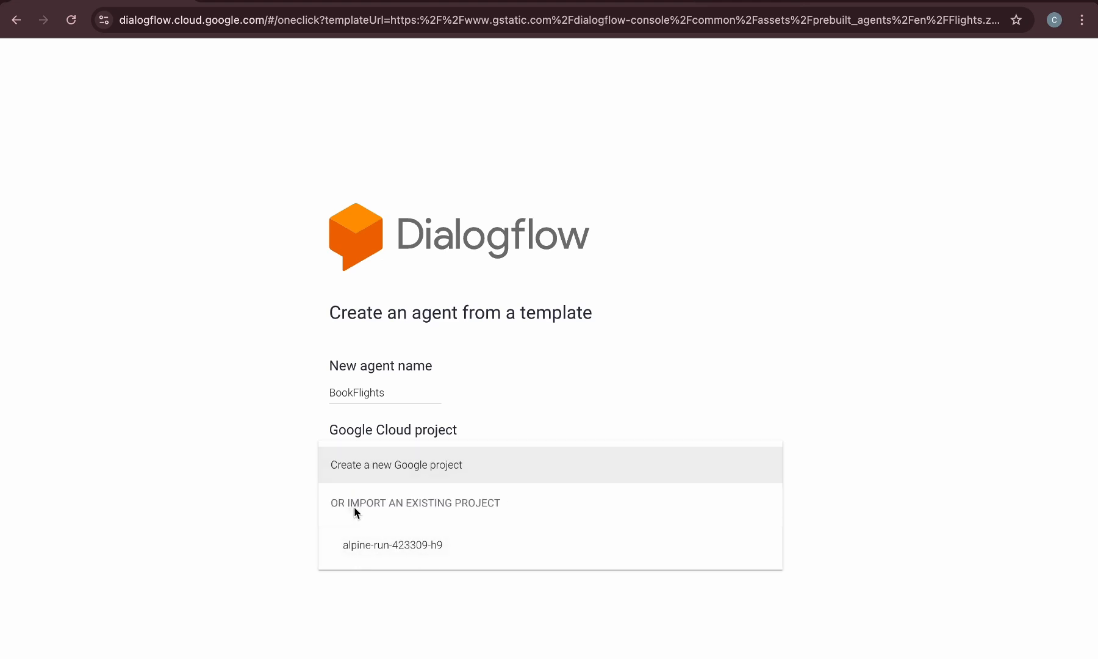
{"action": "left_click", "coordinate": [608, 456]}
{"action": "left_click", "coordinate": [521, 538]}
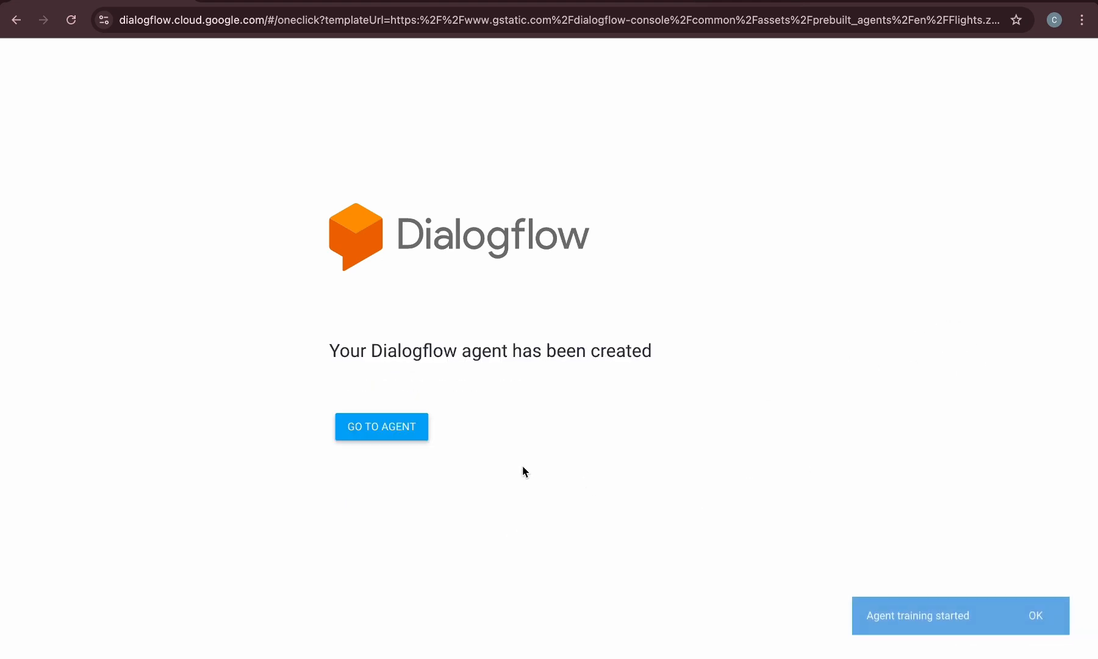
{"action": "left_click", "coordinate": [380, 425]}
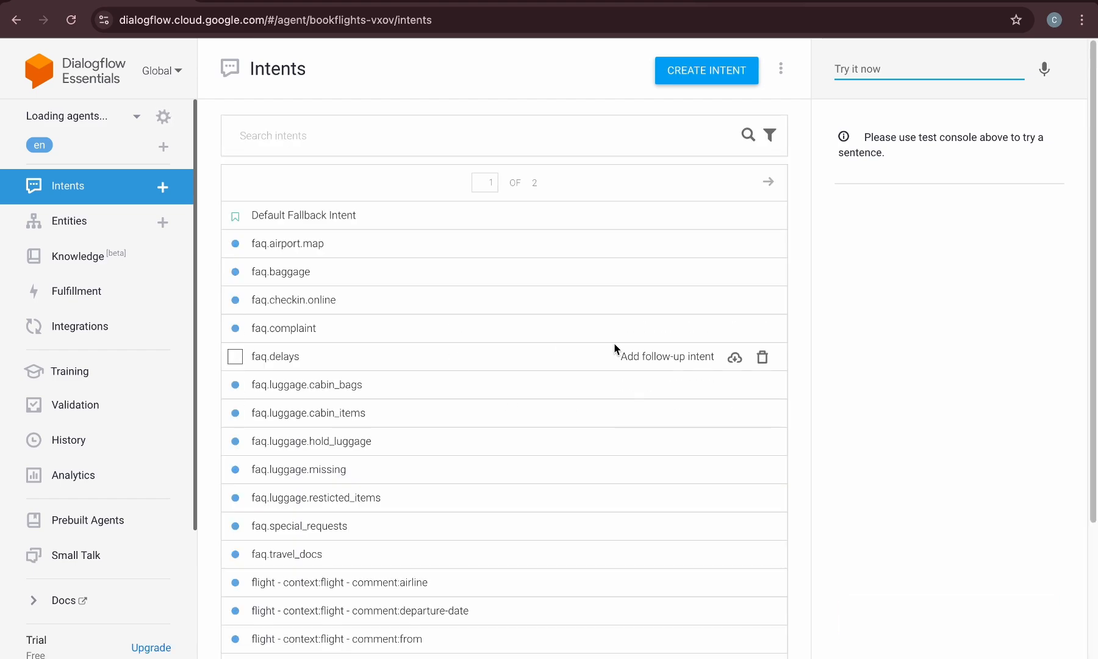
Browse the imported intents and expand the follow-up intents of flight.book
{"action": "scroll", "coordinate": [586, 282], "scroll_direction": "down", "scroll_amount": 3}
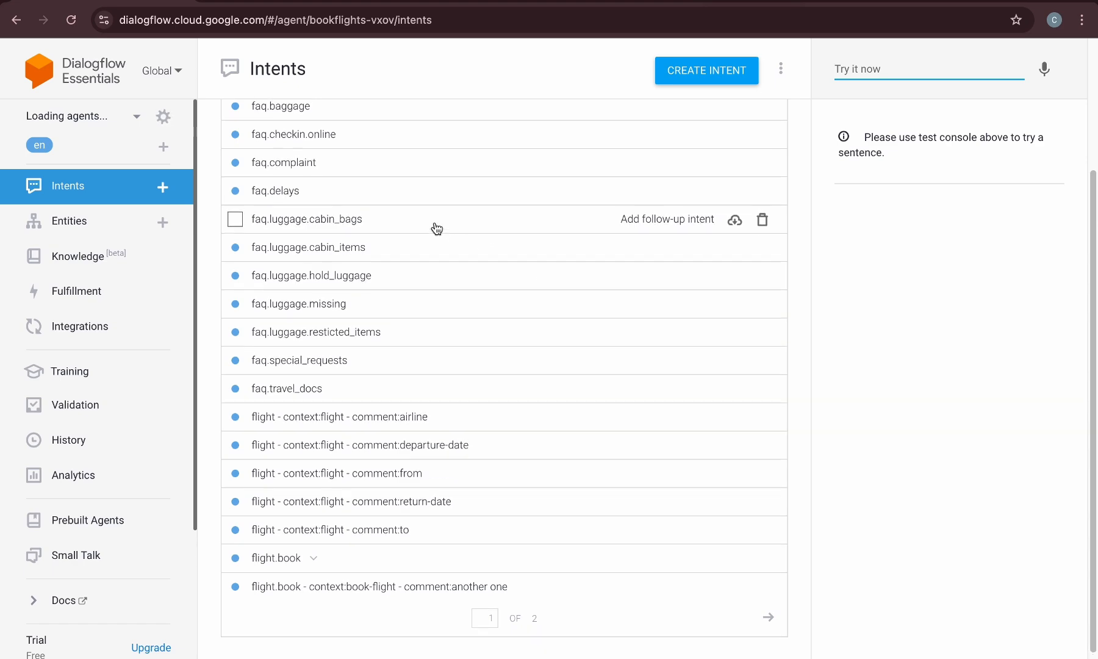
{"action": "scroll", "coordinate": [435, 228], "scroll_direction": "up", "scroll_amount": 3}
{"action": "scroll", "coordinate": [429, 248], "scroll_direction": "down", "scroll_amount": 3}
{"action": "left_click", "coordinate": [312, 555]}
{"action": "scroll", "coordinate": [328, 529], "scroll_direction": "down", "scroll_amount": 2}
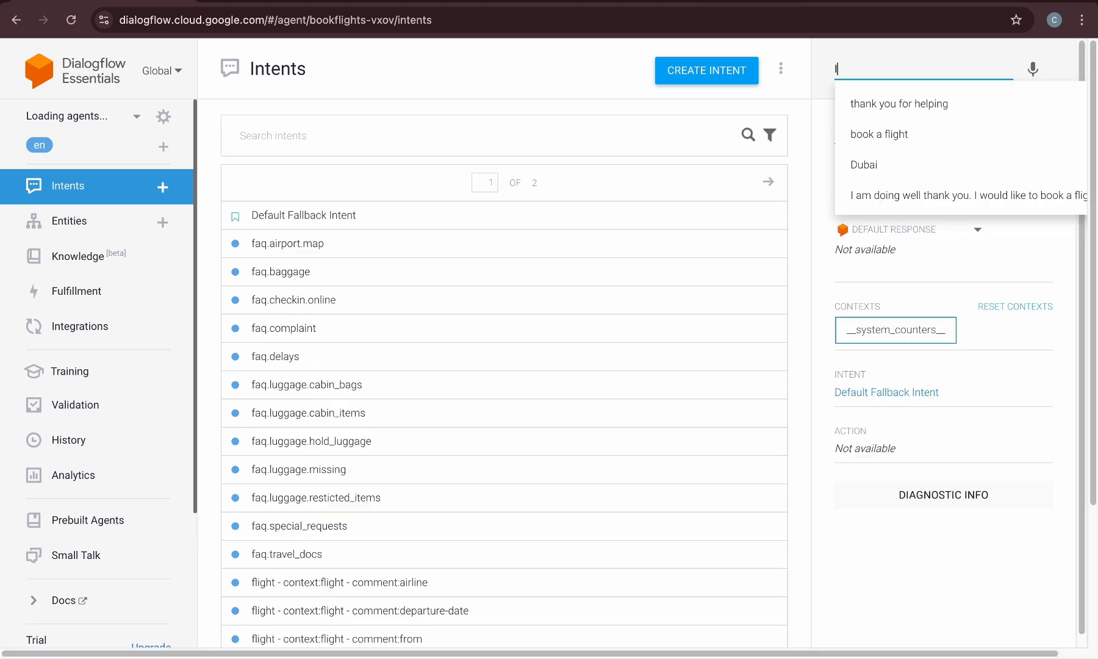
Test the agent with I would like to book a flight and inspect the matched intent, contexts and parameters
{"action": "type", "text": "I would li"}
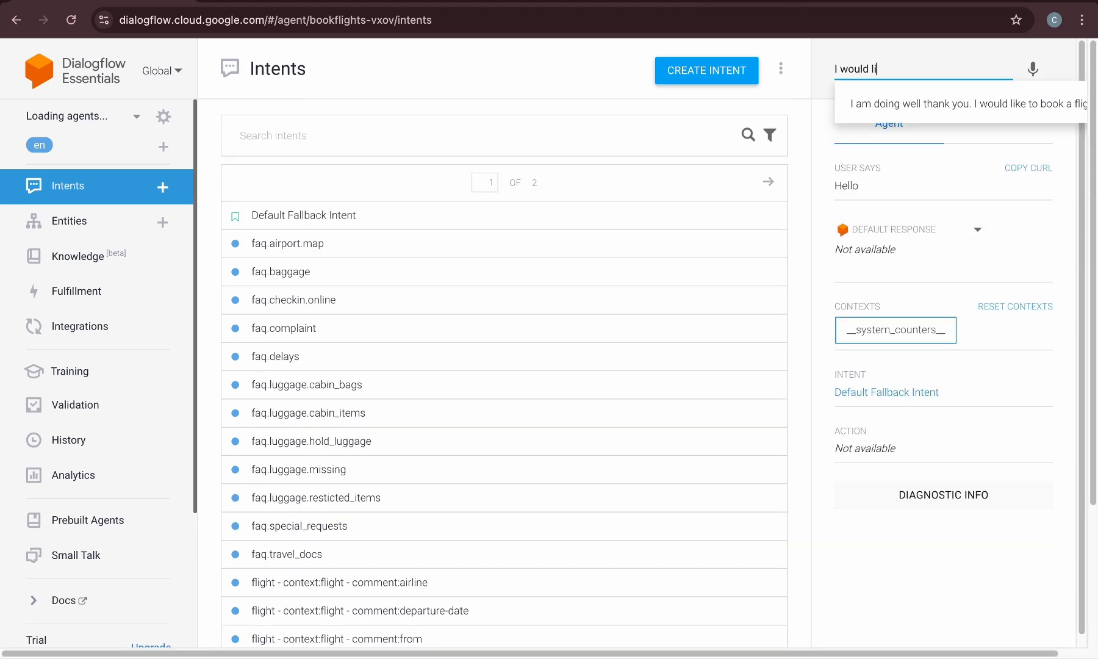
{"action": "type", "text": "ke y"}
{"action": "key", "text": "BackSpace"}
{"action": "type", "text": "to book a flight"}
{"action": "key", "text": "Return"}
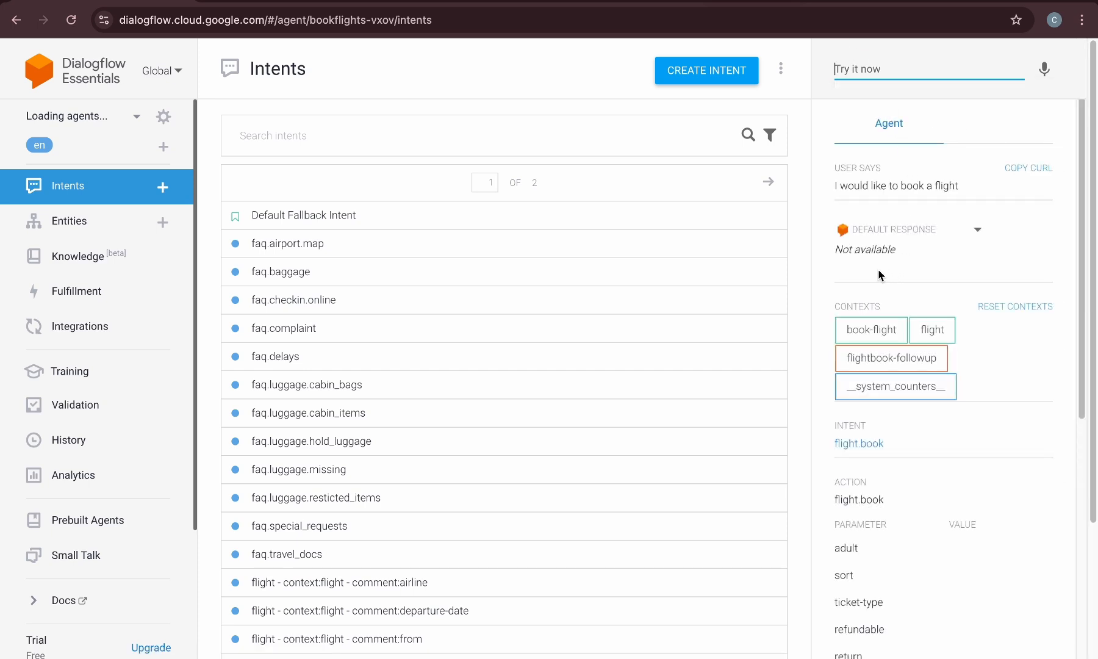
{"action": "left_click", "coordinate": [885, 235]}
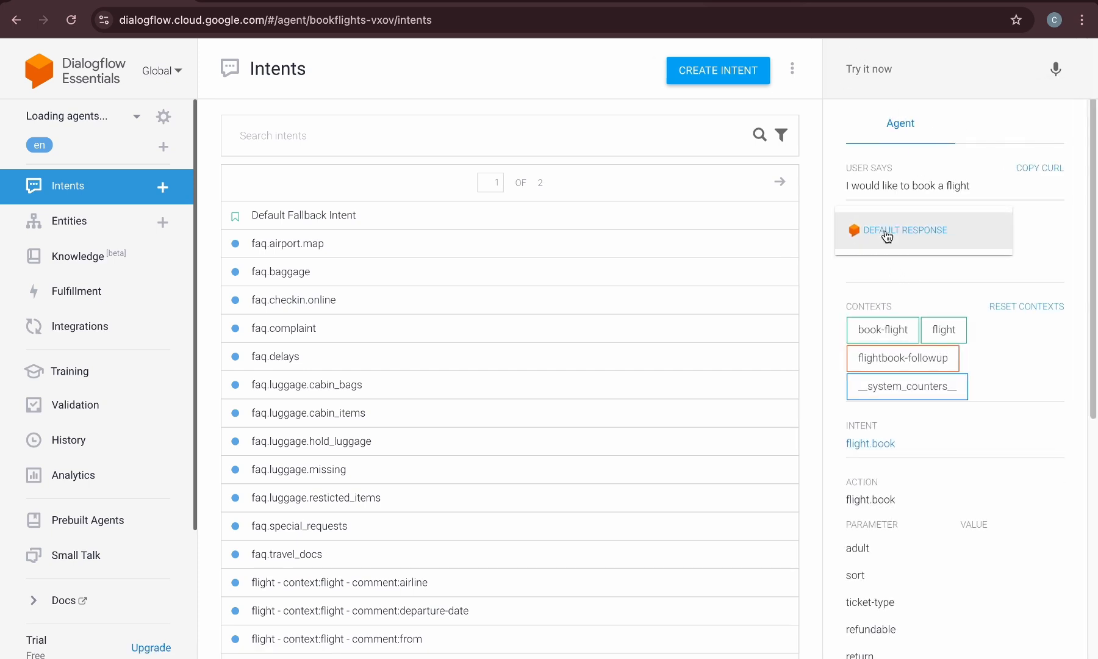
{"action": "left_click", "coordinate": [886, 236]}
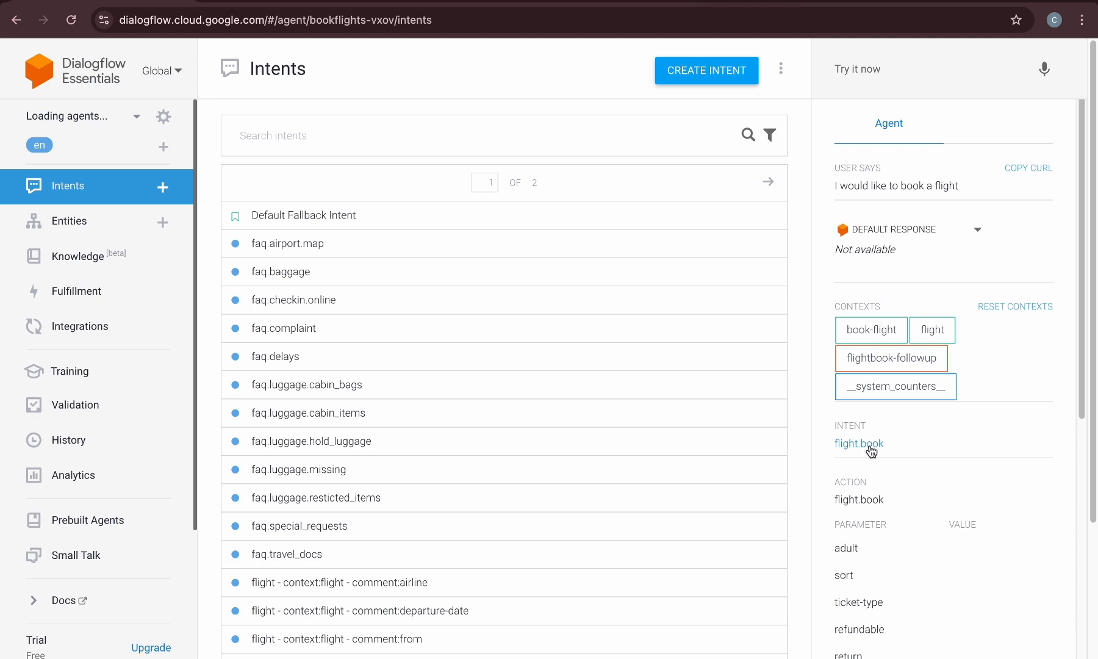
{"action": "scroll", "coordinate": [890, 478], "scroll_direction": "down", "scroll_amount": 5}
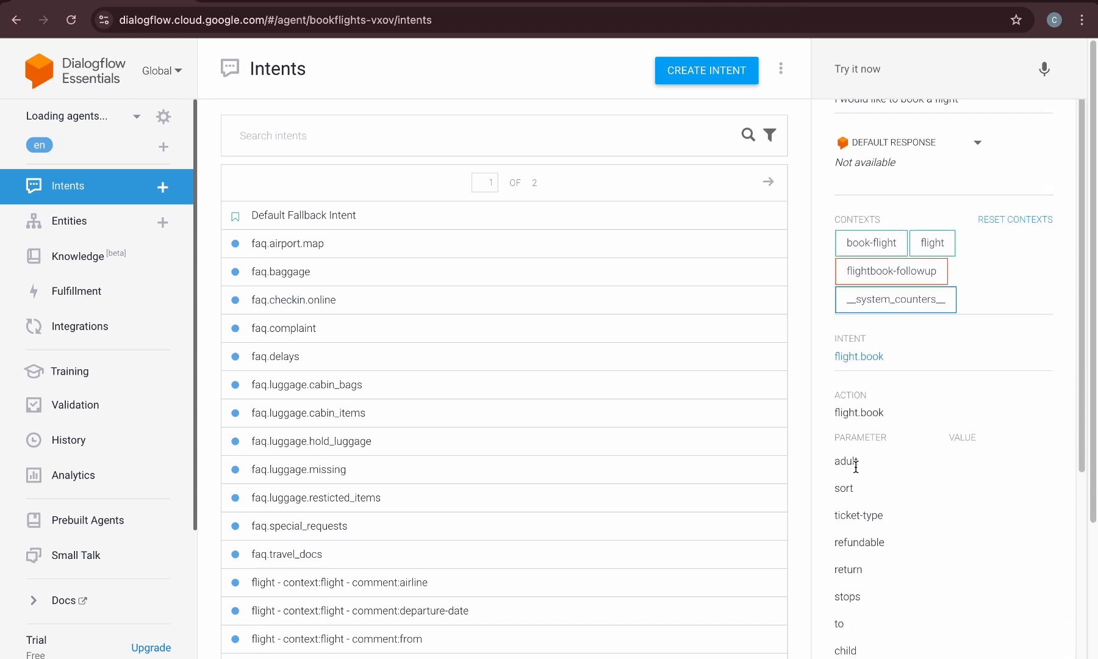
{"action": "scroll", "coordinate": [857, 470], "scroll_direction": "down", "scroll_amount": 2}
{"action": "scroll", "coordinate": [856, 466], "scroll_direction": "up", "scroll_amount": 6}
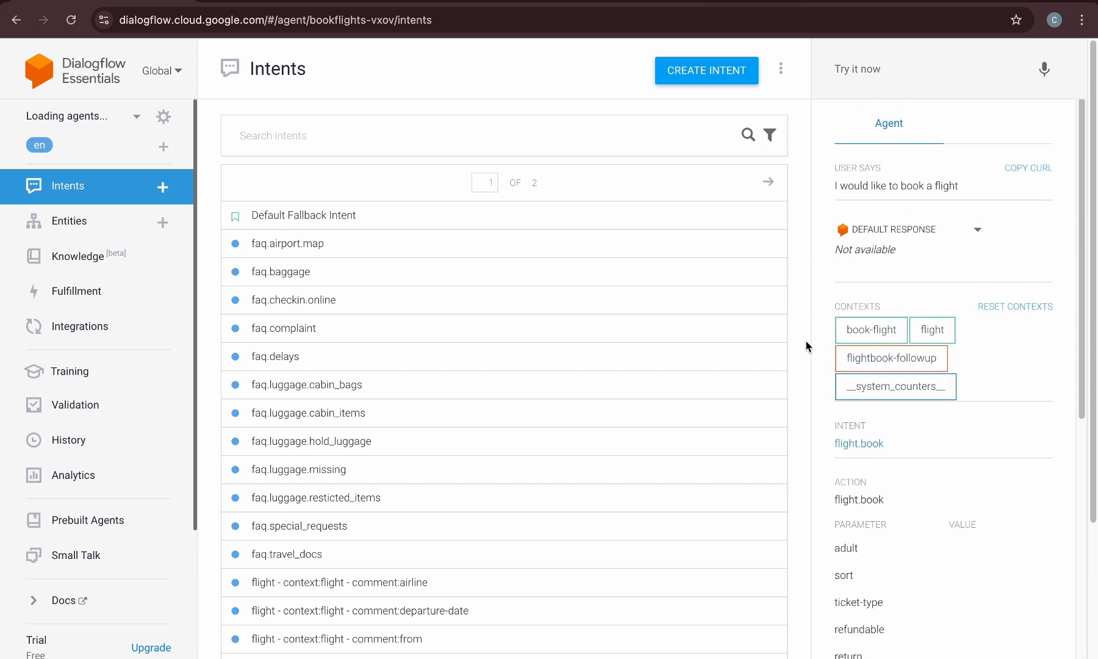
{"action": "scroll", "coordinate": [324, 472], "scroll_direction": "down", "scroll_amount": 3}
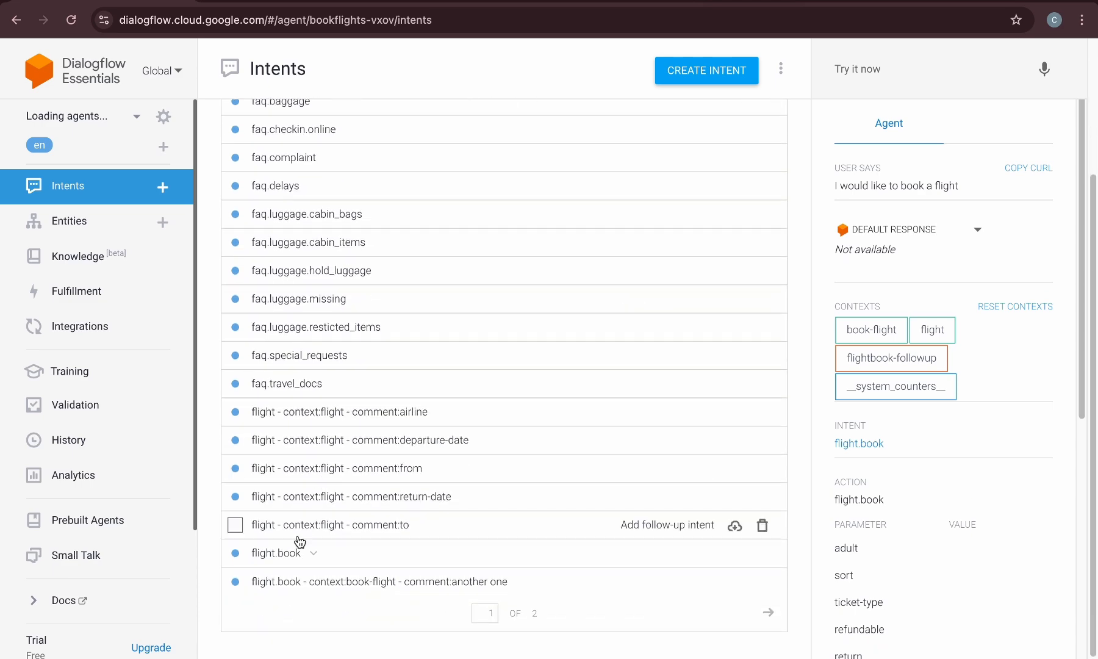
Open the flight.book intent and mark its from parameter as required
{"action": "left_click", "coordinate": [286, 552]}
{"action": "scroll", "coordinate": [472, 383], "scroll_direction": "down", "scroll_amount": 15}
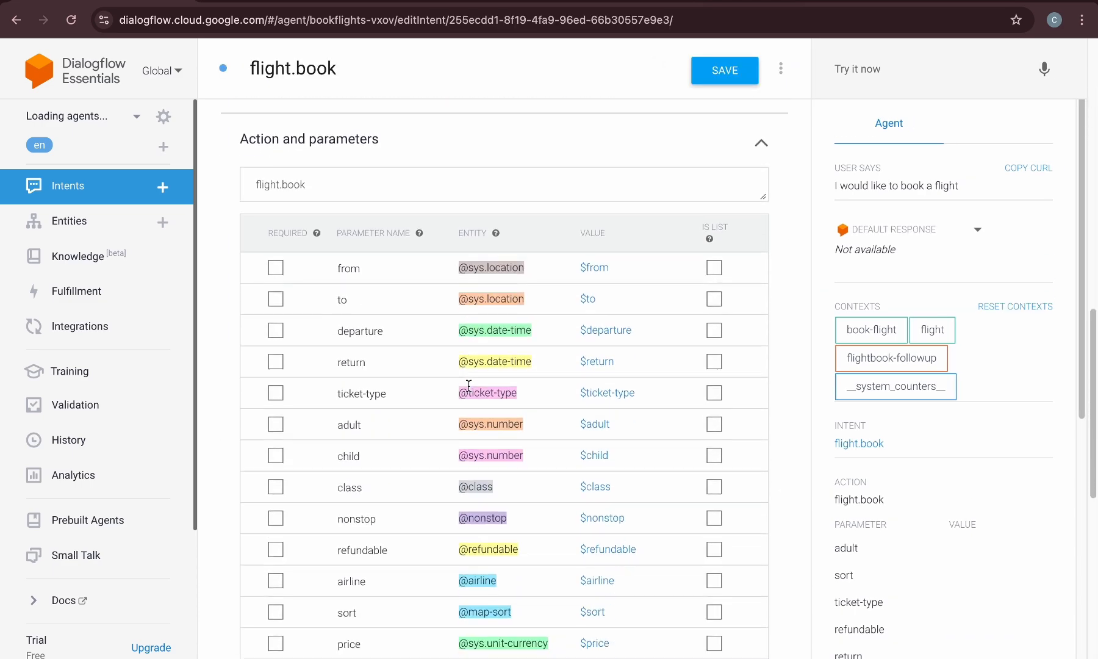
{"action": "scroll", "coordinate": [468, 384], "scroll_direction": "down", "scroll_amount": 2}
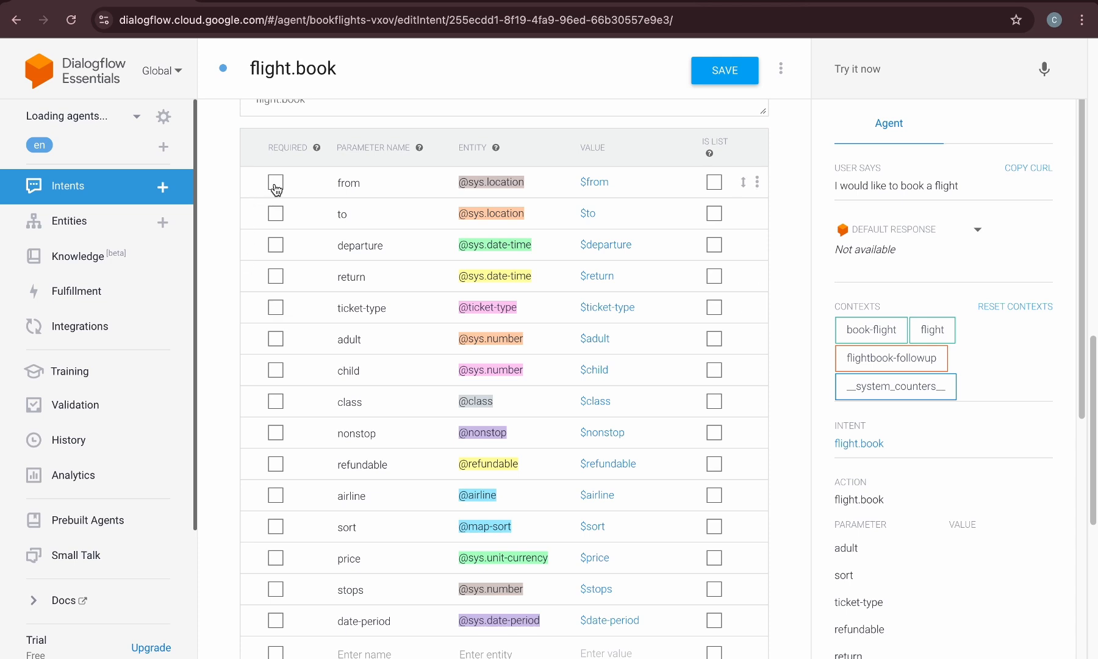
{"action": "left_click", "coordinate": [276, 186]}
Define the prompt From which country for the from parameter and save the intent
{"action": "left_click", "coordinate": [677, 177]}
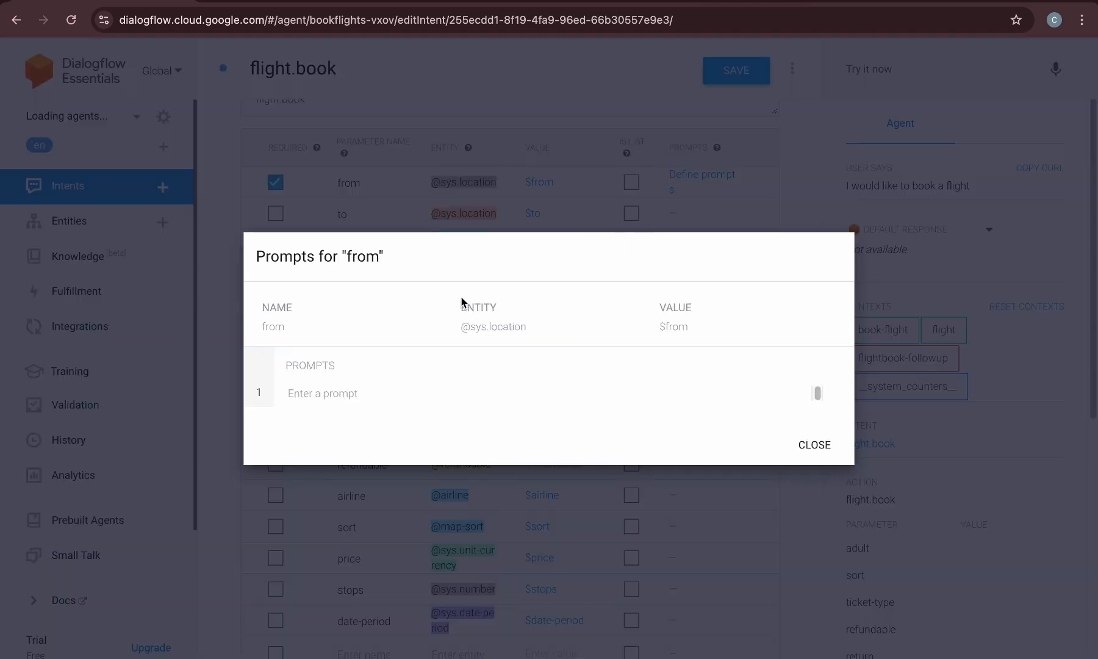
{"action": "left_click", "coordinate": [380, 393]}
{"action": "type", "text": "W"}
{"action": "key", "text": "BackSpace"}
{"action": "type", "text": "From which country"}
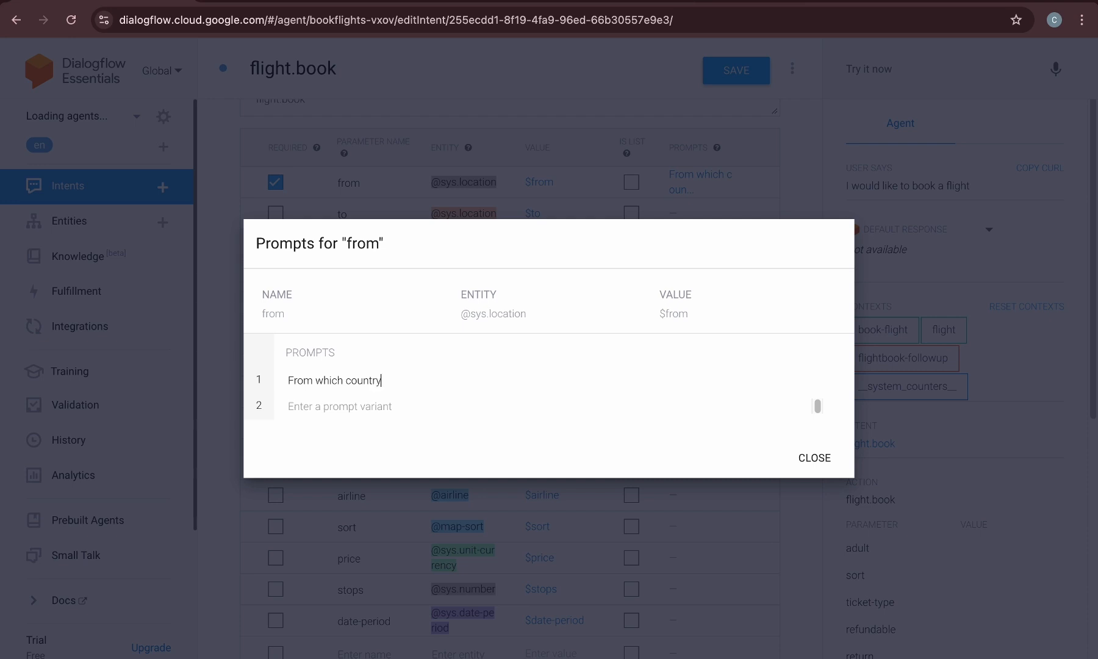
{"action": "left_click", "coordinate": [809, 459]}
{"action": "left_click", "coordinate": [723, 70]}
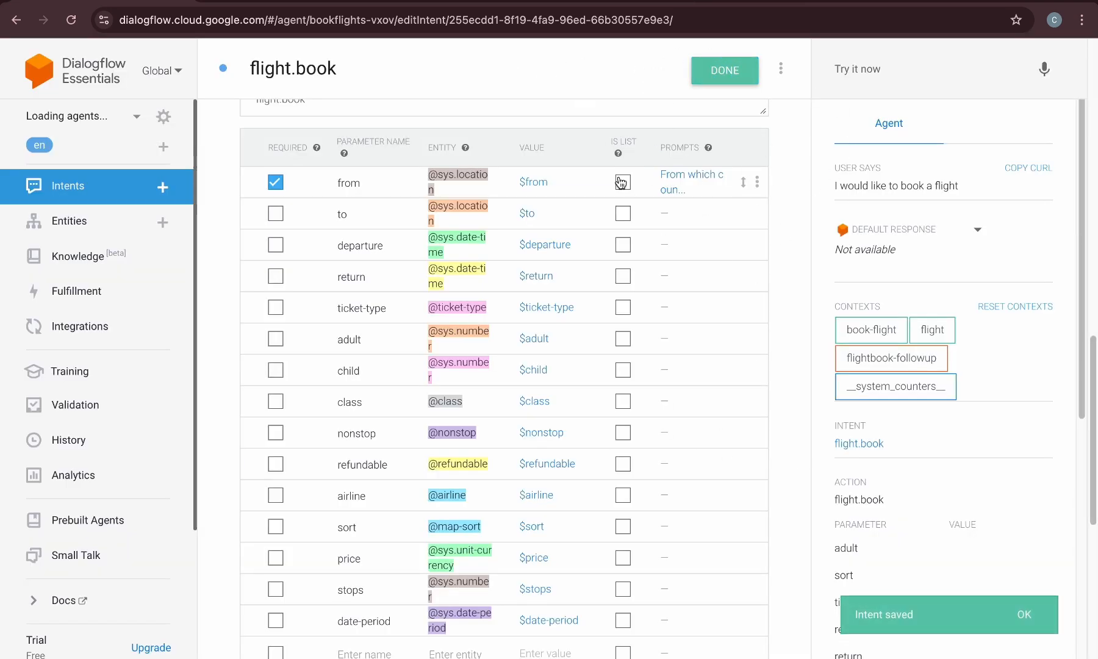
Test the agent again with I would like to book a flight and review the response and parameters
{"action": "left_click", "coordinate": [70, 198]}
{"action": "left_click", "coordinate": [896, 78]}
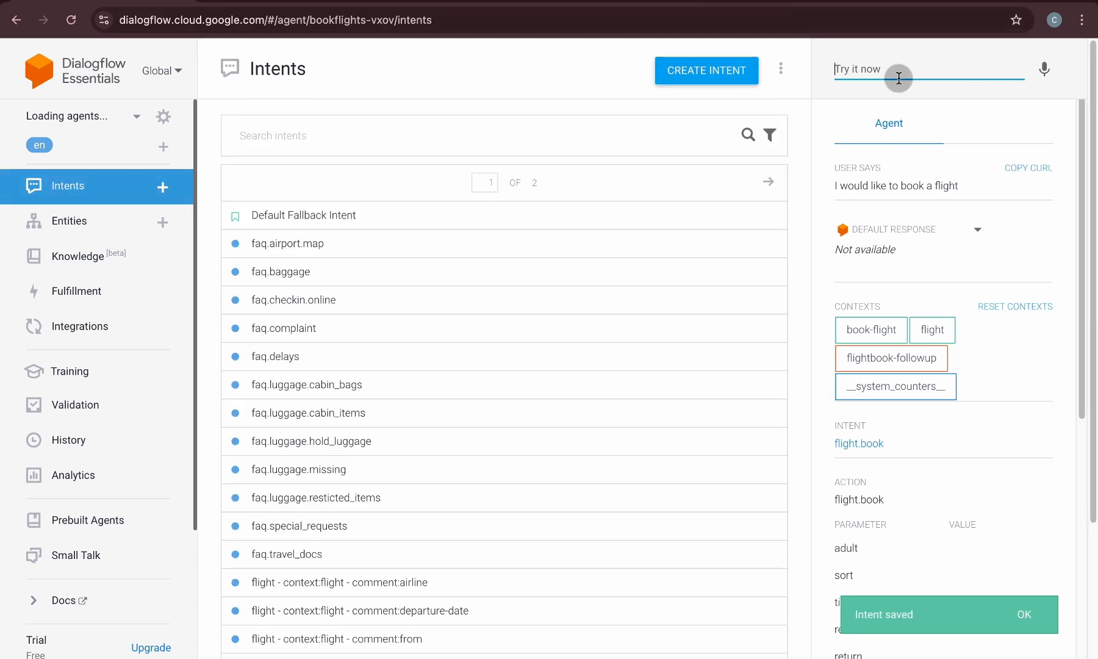
{"action": "type", "text": "I wou"}
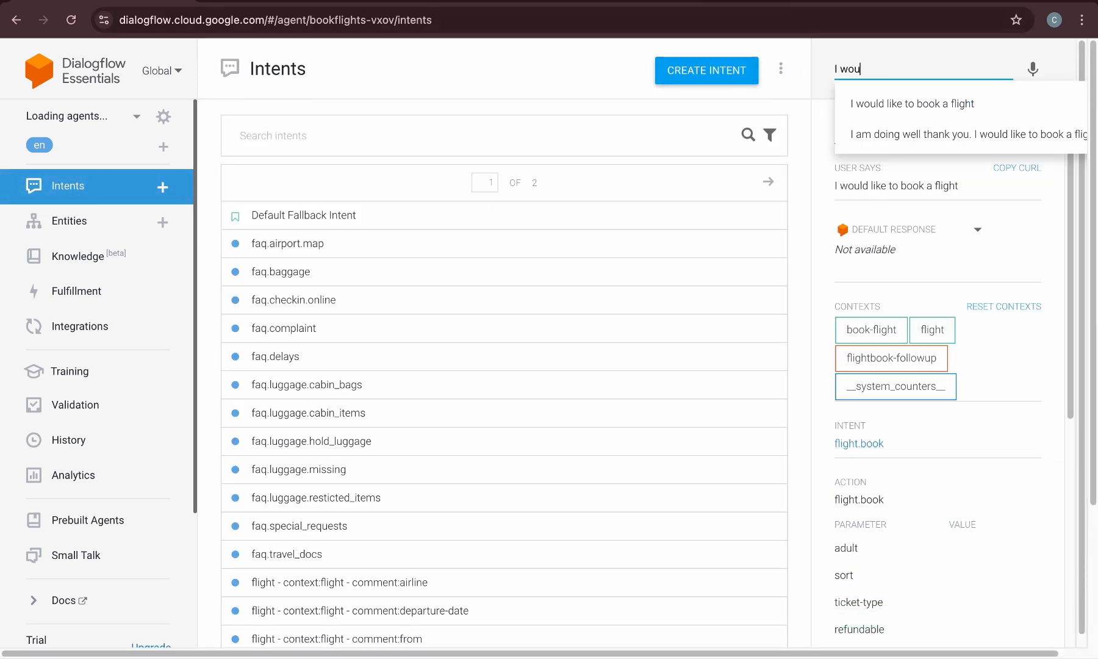
{"action": "left_click", "coordinate": [926, 105]}
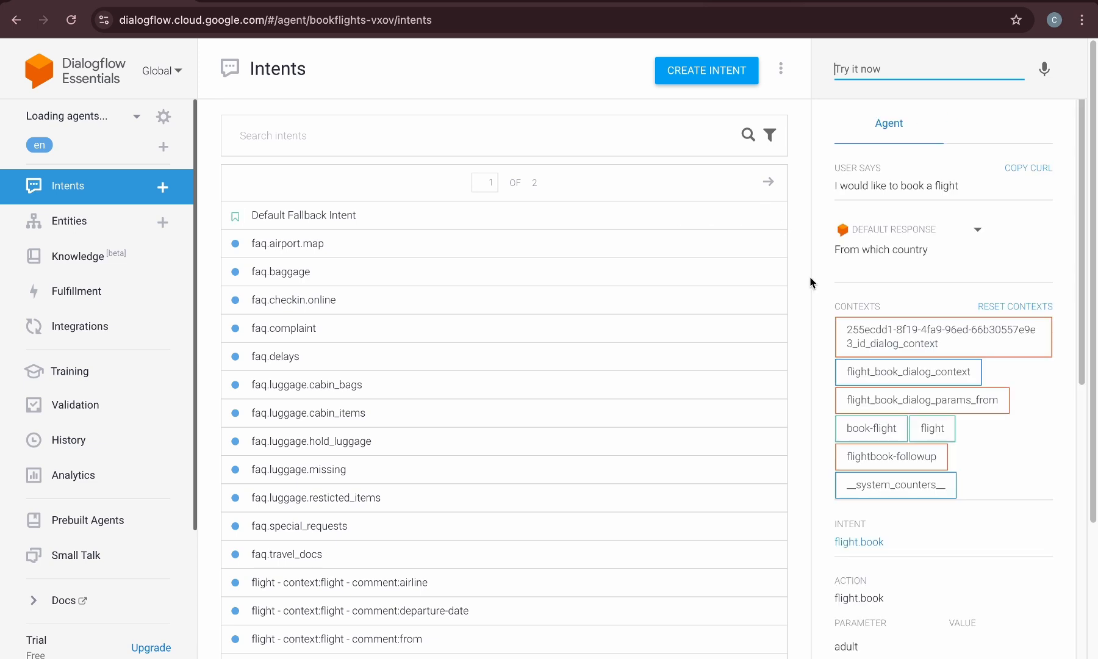
{"action": "scroll", "coordinate": [848, 438], "scroll_direction": "down", "scroll_amount": 10}
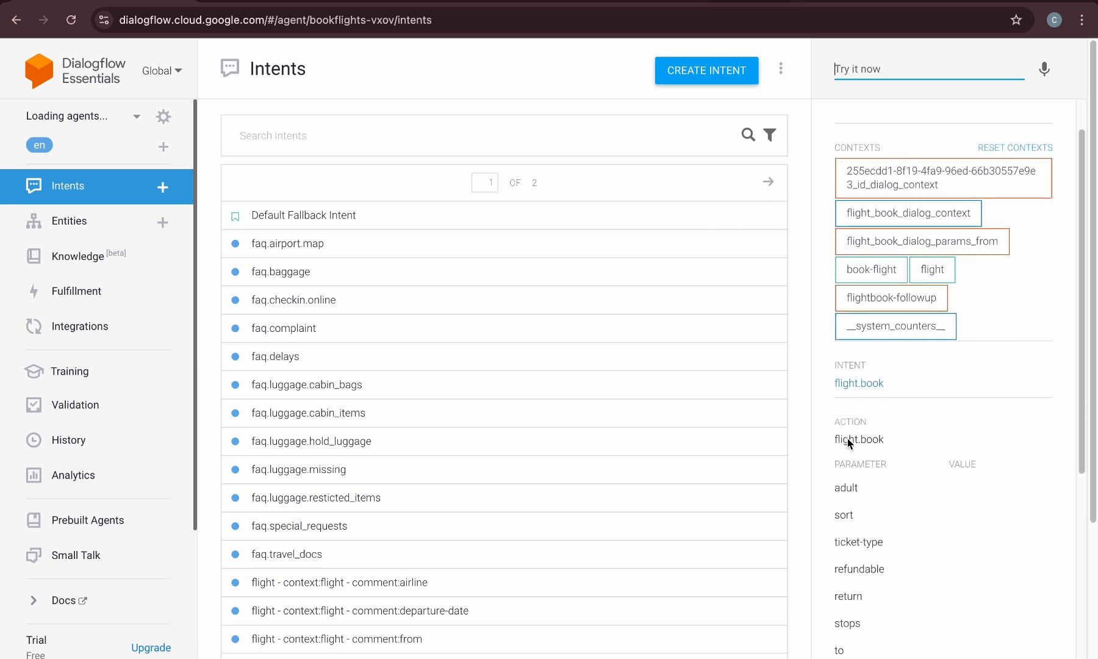
{"action": "scroll", "coordinate": [842, 446], "scroll_direction": "down", "scroll_amount": 1}
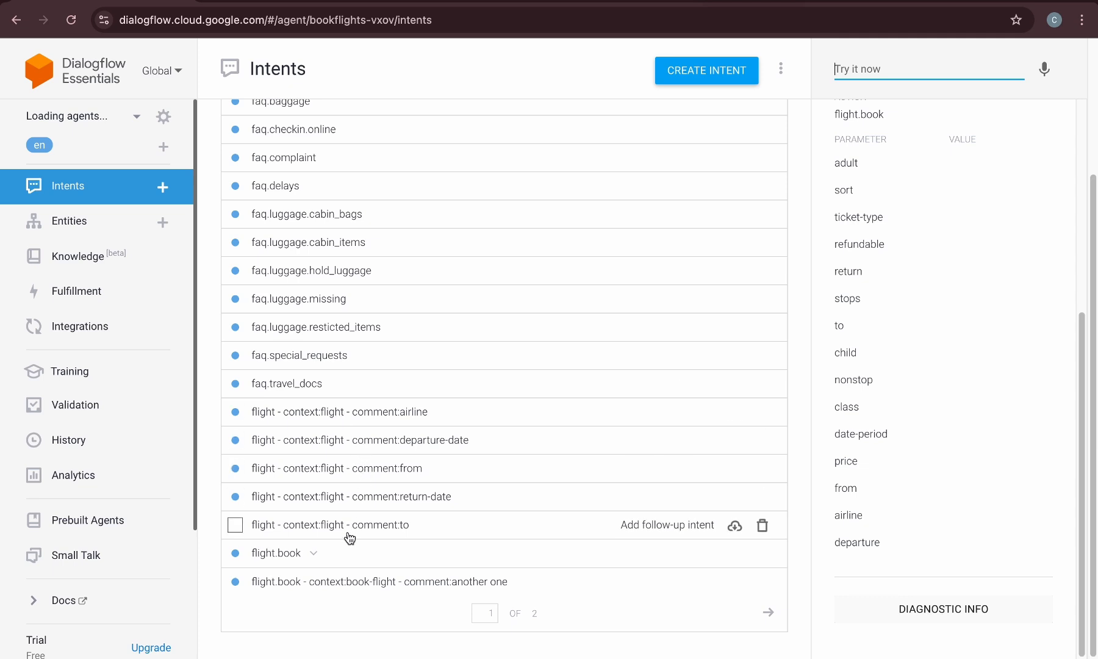
{"action": "scroll", "coordinate": [317, 200], "scroll_direction": "up", "scroll_amount": 3}
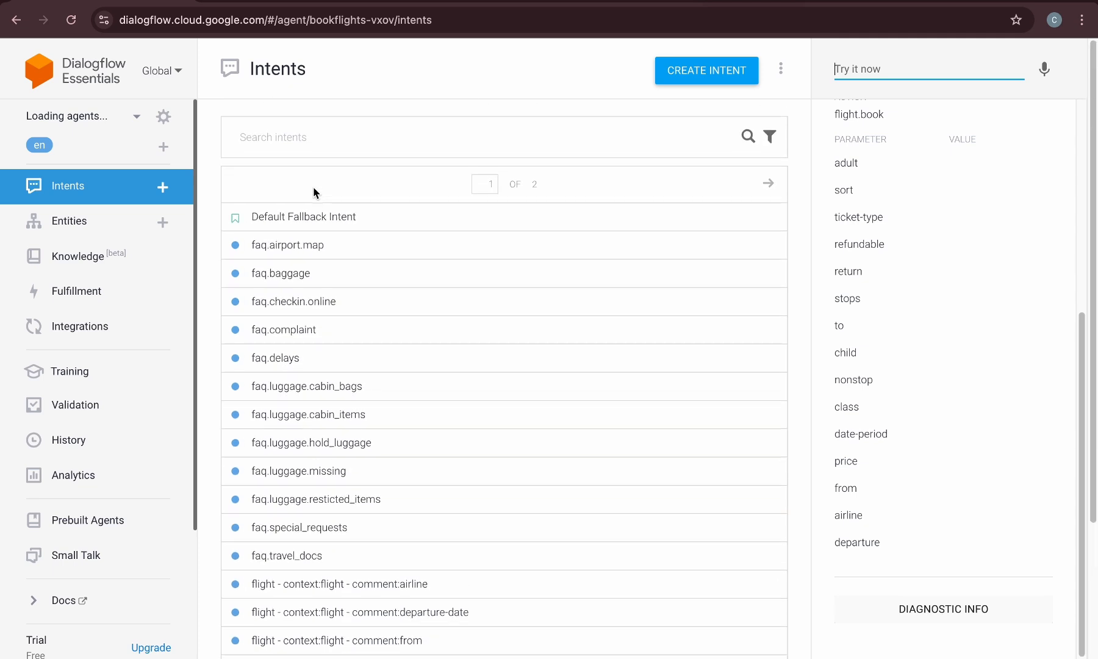
Review the agent's custom and system entities
{"action": "left_click", "coordinate": [119, 231]}
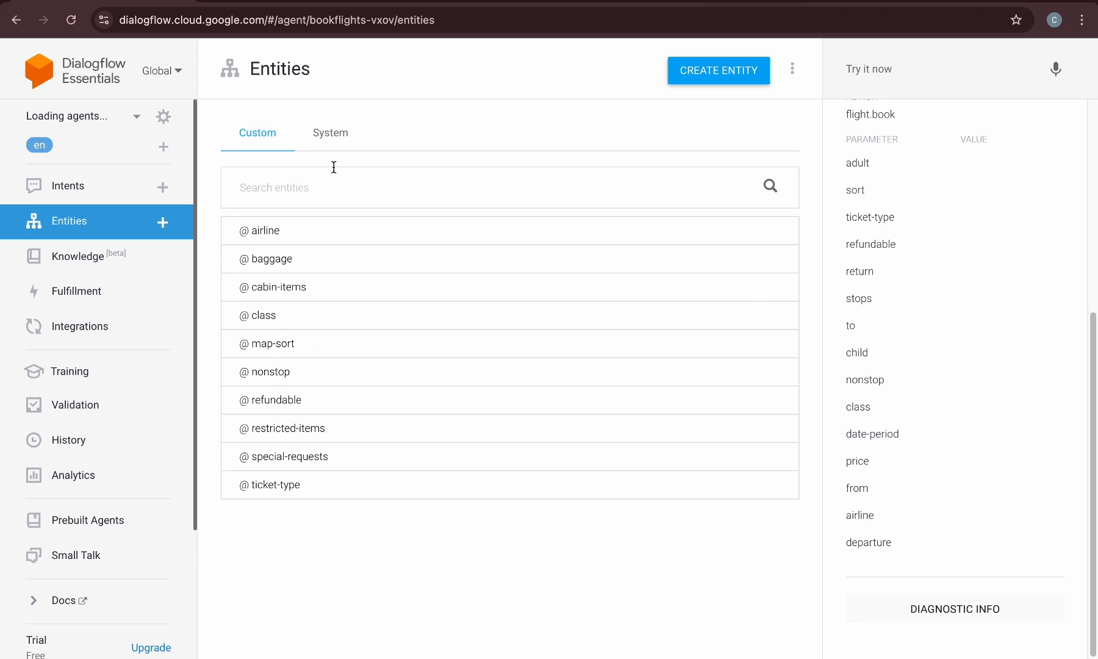
{"action": "left_click", "coordinate": [330, 144]}
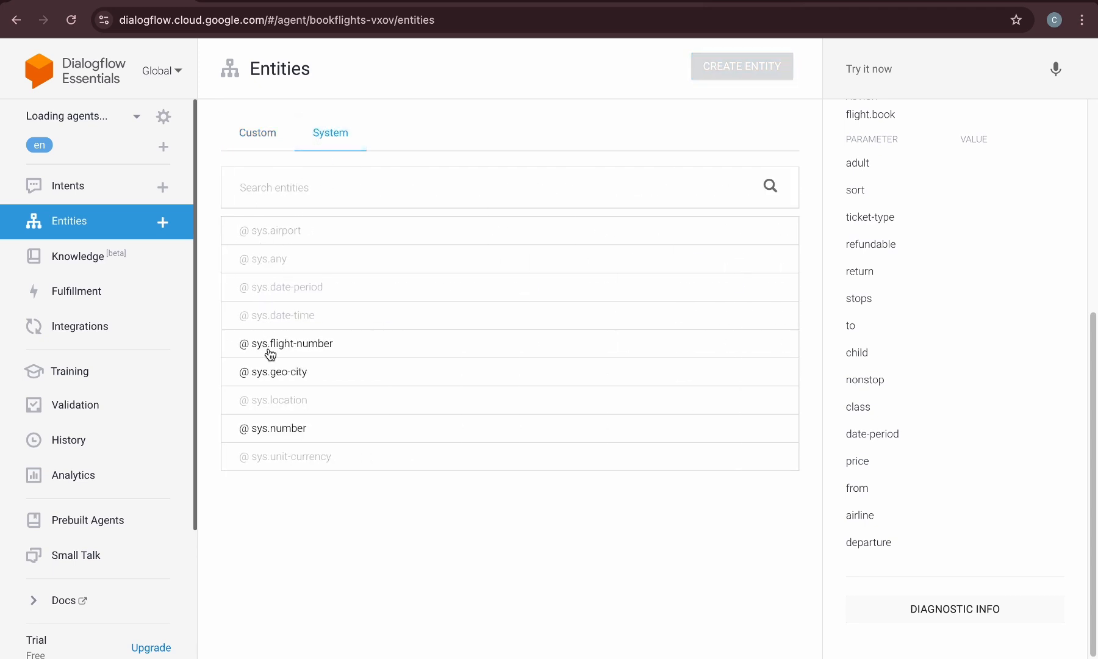
{"action": "left_click", "coordinate": [270, 132]}
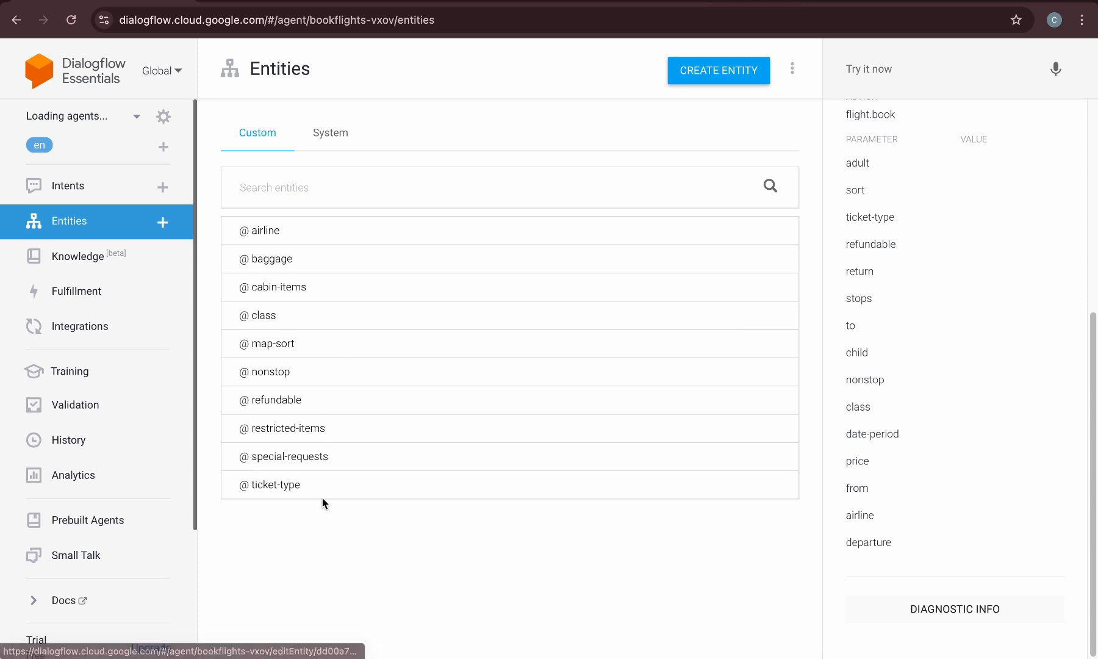
Review the agent's Fulfillment and Integrations pages
{"action": "left_click", "coordinate": [71, 299]}
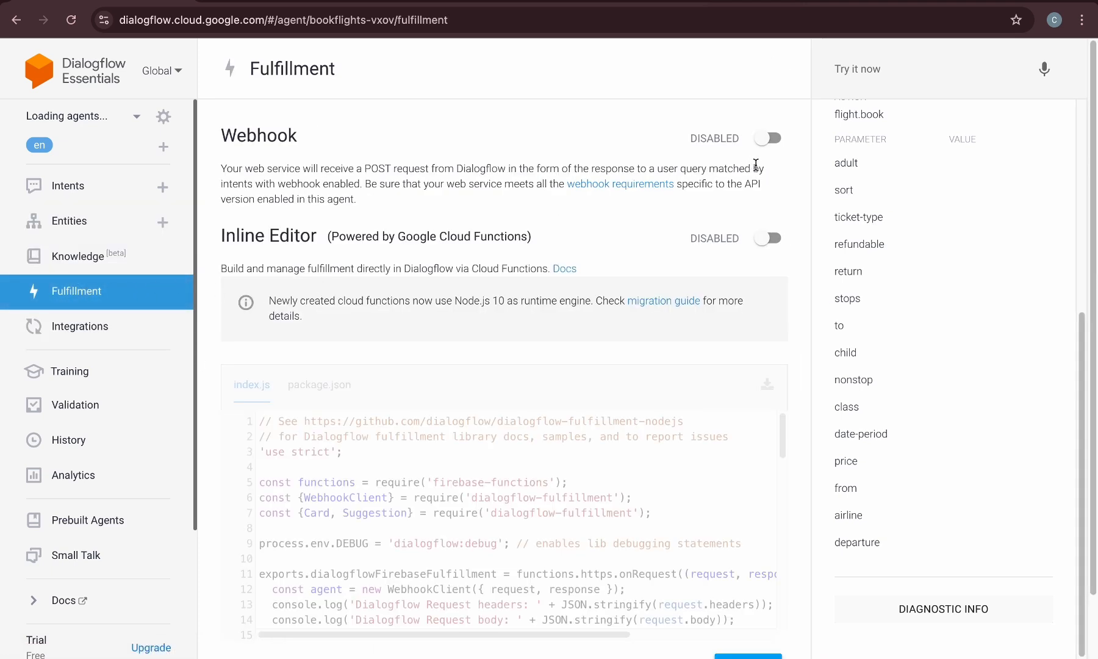
{"action": "scroll", "coordinate": [339, 314], "scroll_direction": "down", "scroll_amount": 2}
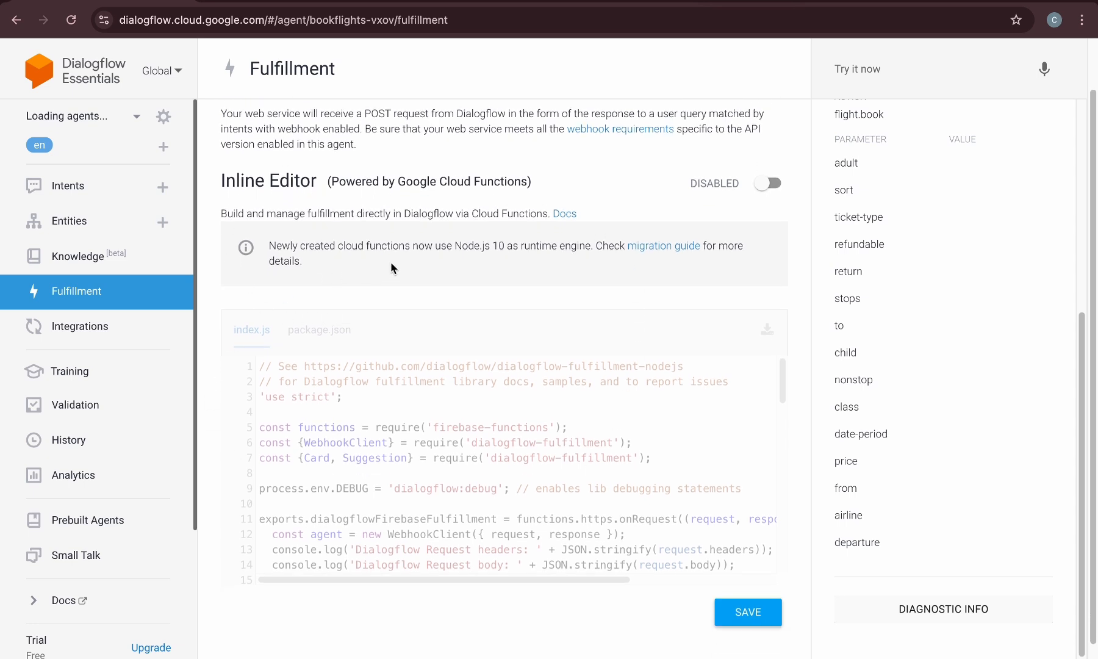
{"action": "scroll", "coordinate": [391, 268], "scroll_direction": "up", "scroll_amount": 2}
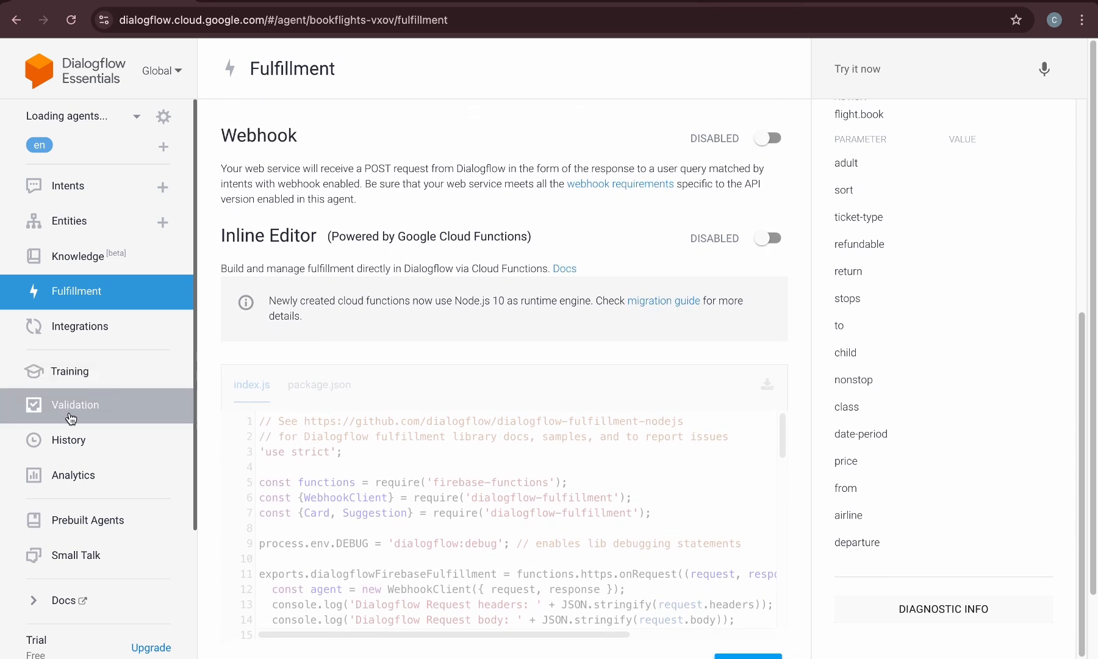
{"action": "left_click", "coordinate": [103, 336]}
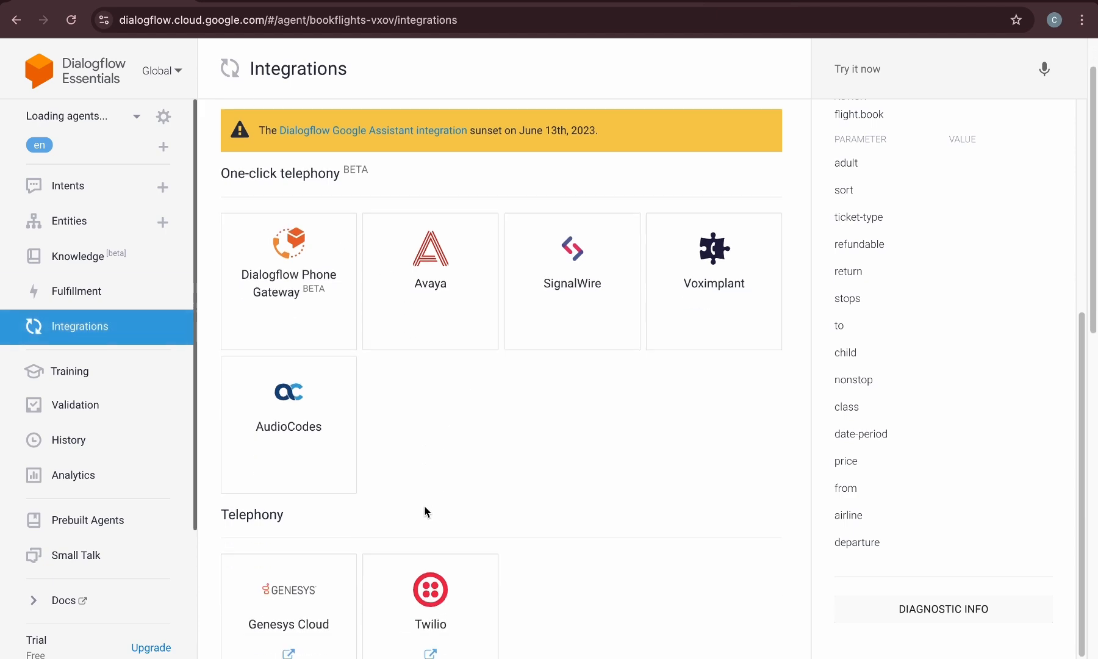
{"action": "scroll", "coordinate": [427, 511], "scroll_direction": "down", "scroll_amount": 14}
{"action": "scroll", "coordinate": [425, 511], "scroll_direction": "up", "scroll_amount": 14}
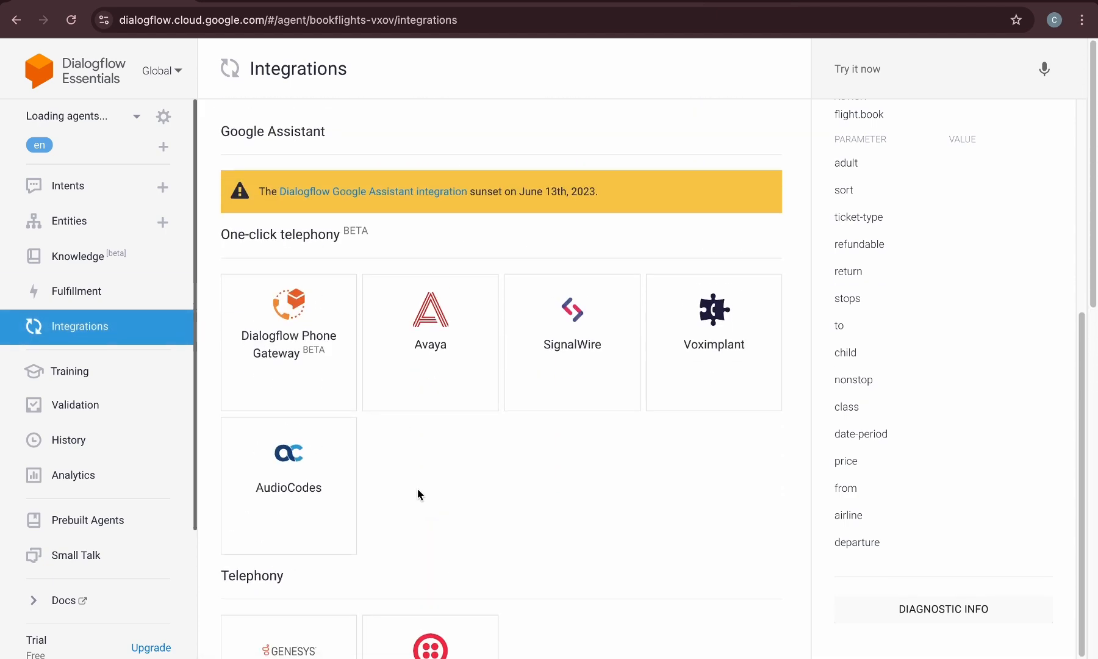
Test the agent in the console with the phrase Thank you
{"action": "left_click", "coordinate": [67, 184]}
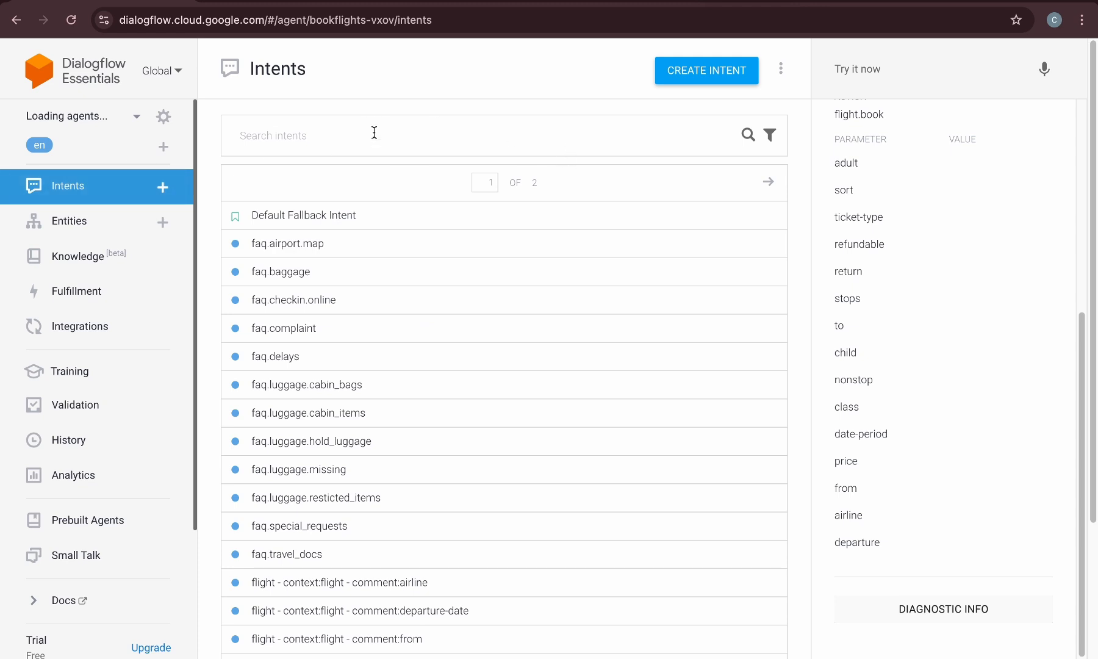
{"action": "left_click", "coordinate": [945, 63]}
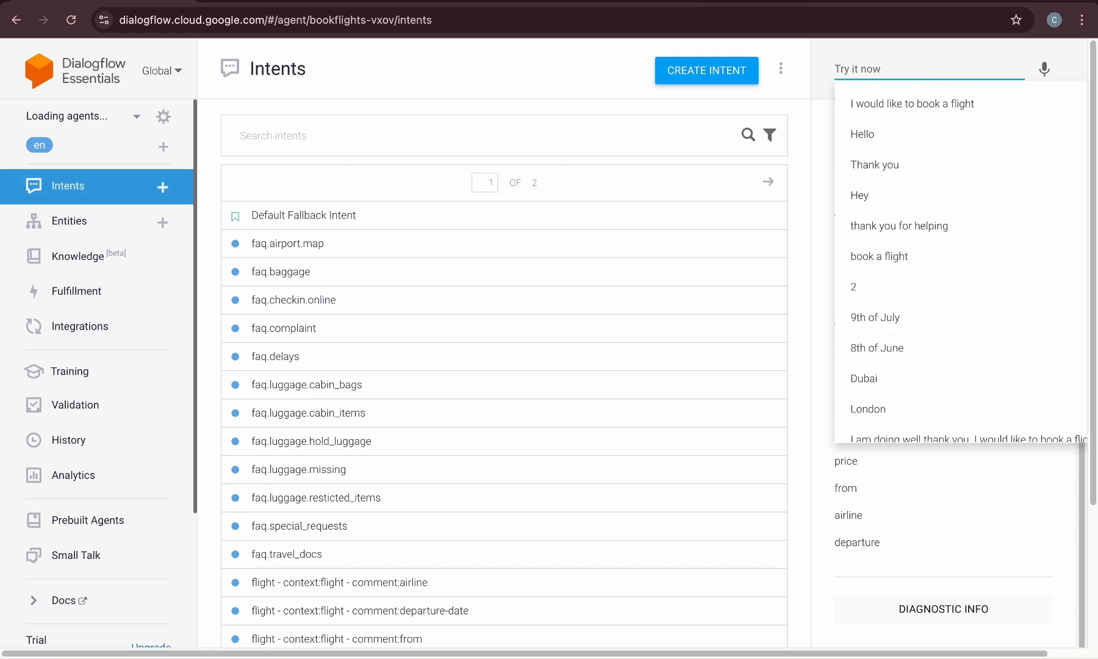
{"action": "type", "text": "Thank you"}
{"action": "key", "text": "Return"}
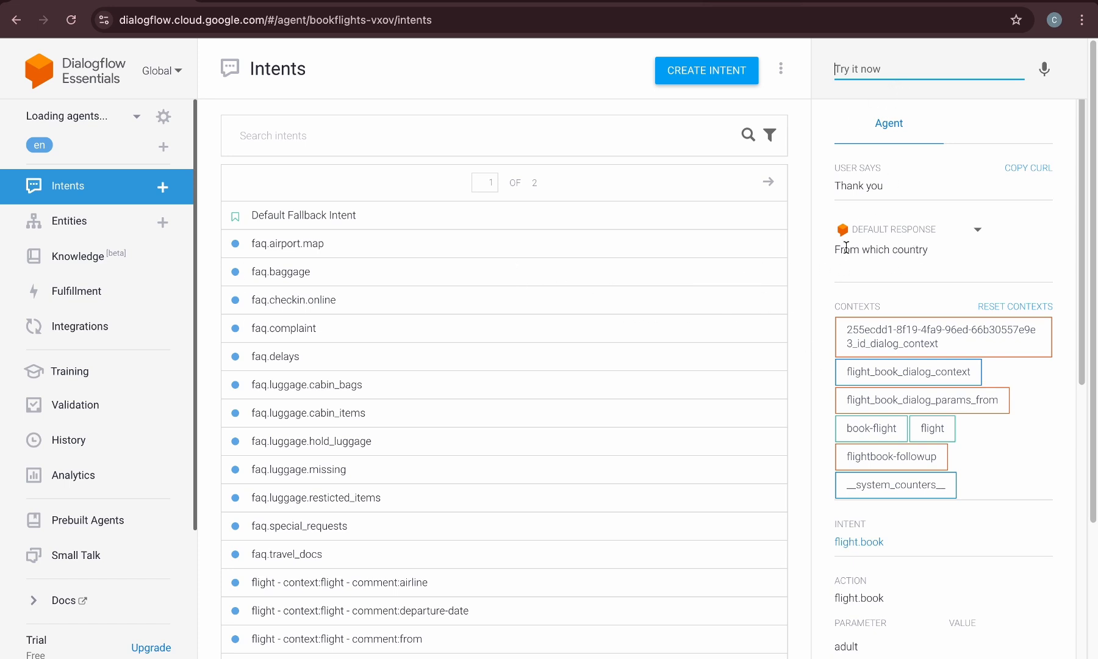
Open Small Talk and enable it for the agent
{"action": "left_click", "coordinate": [99, 561]}
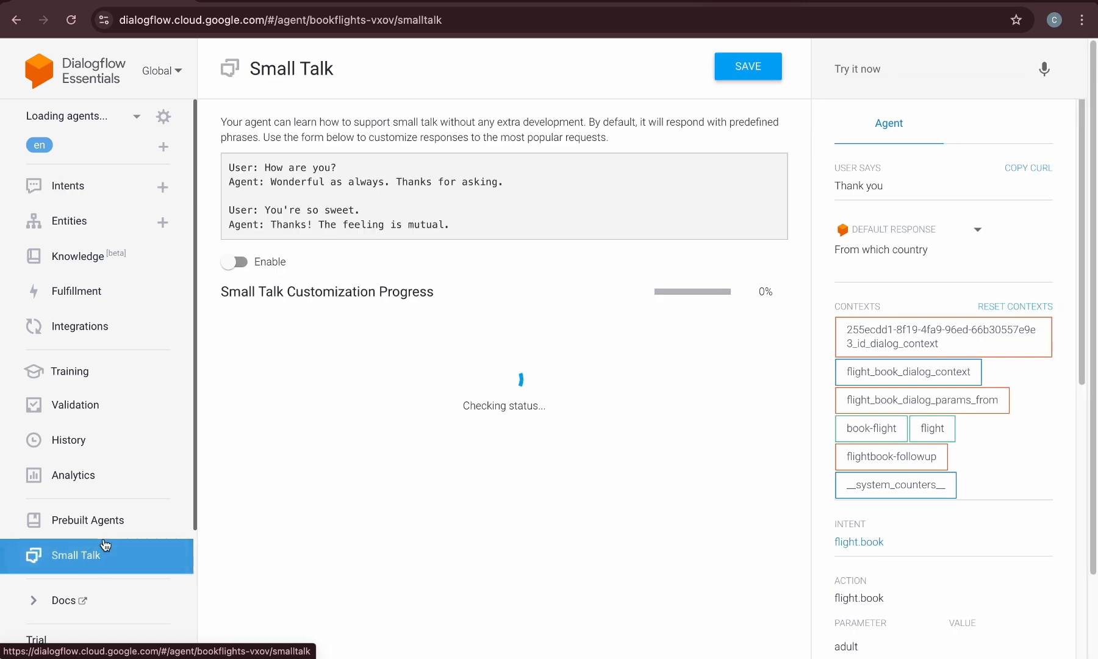
{"action": "left_click", "coordinate": [238, 264]}
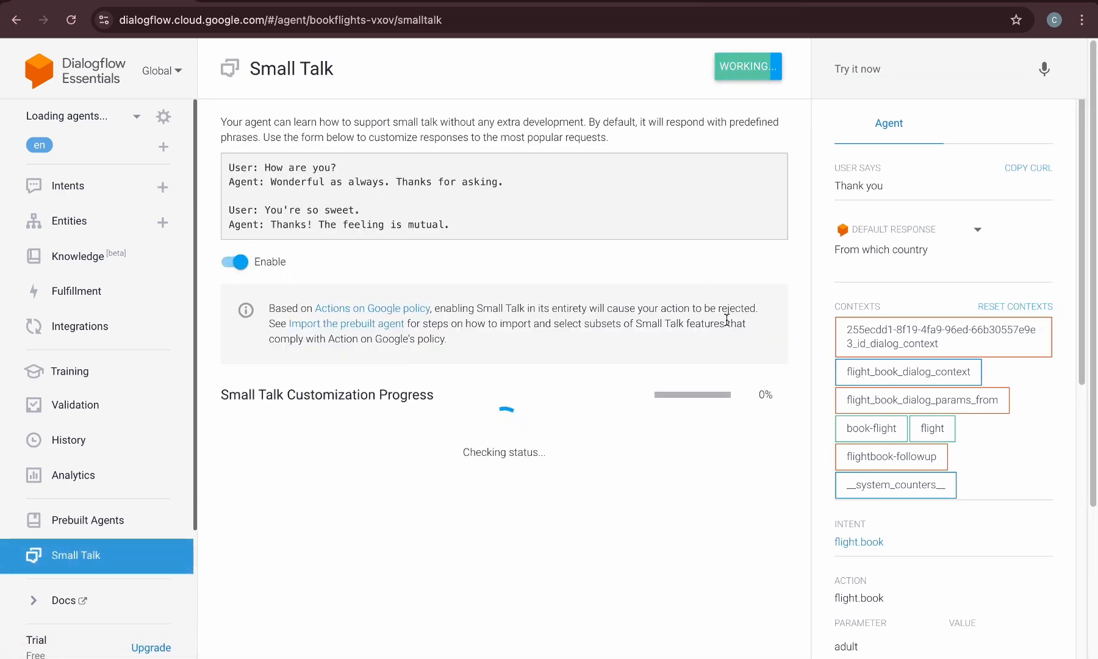
{"action": "scroll", "coordinate": [545, 320], "scroll_direction": "down", "scroll_amount": 3}
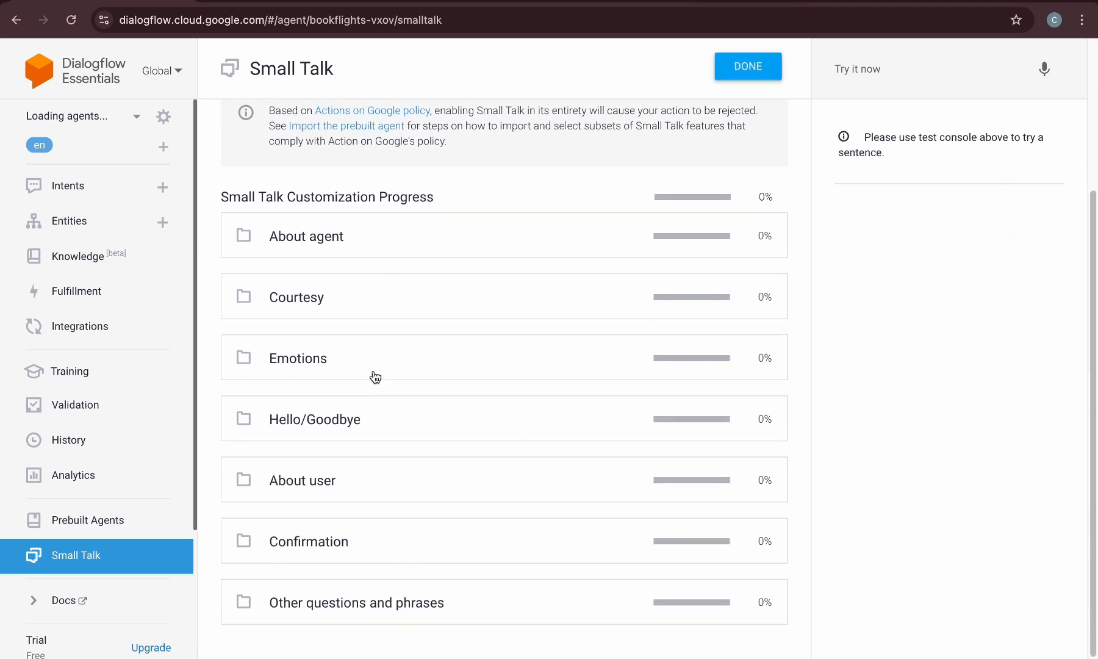
In the Small Talk Courtesy category, answer Thank you! with You are most welcome! and save
{"action": "left_click", "coordinate": [375, 433]}
{"action": "scroll", "coordinate": [378, 429], "scroll_direction": "down", "scroll_amount": 9}
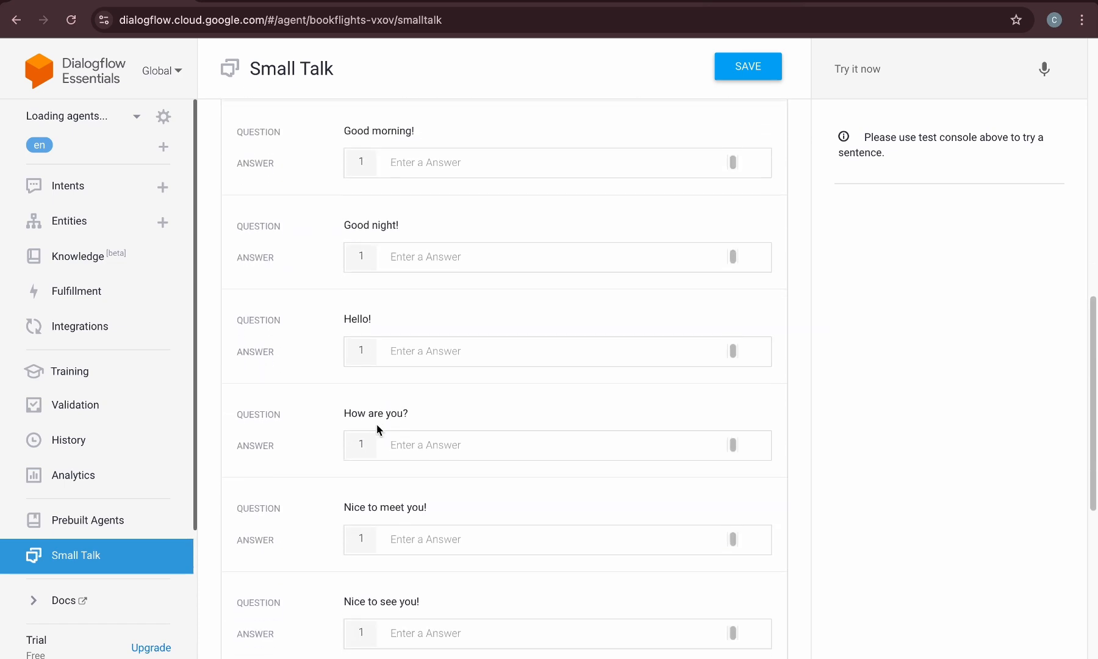
{"action": "scroll", "coordinate": [420, 509], "scroll_direction": "down", "scroll_amount": 7}
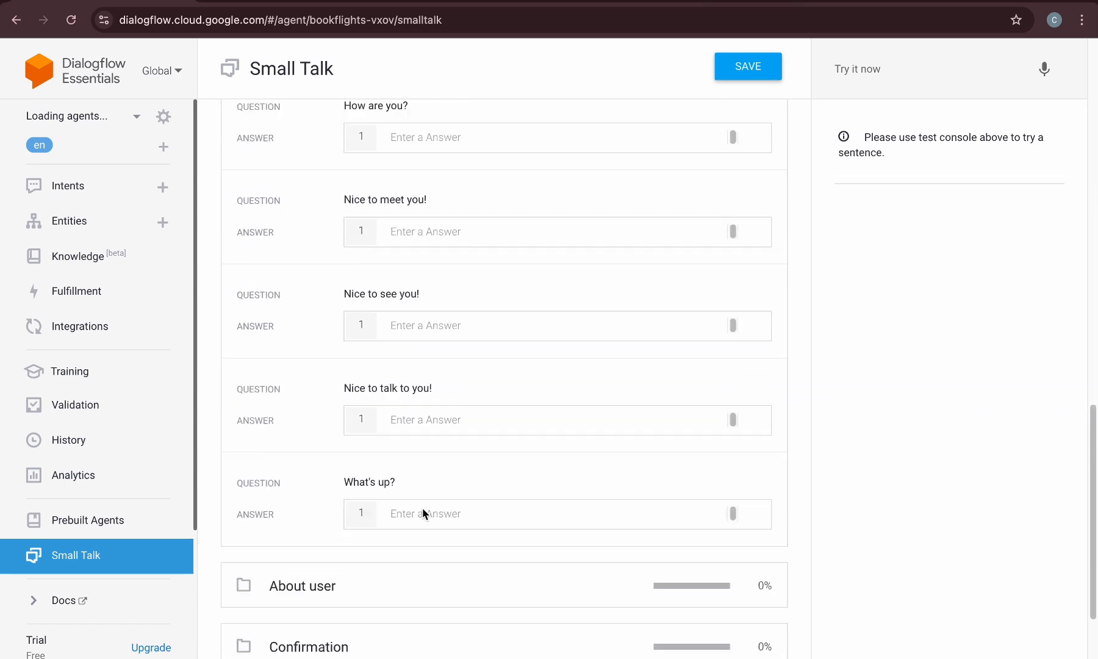
{"action": "left_click", "coordinate": [406, 483]}
{"action": "scroll", "coordinate": [404, 482], "scroll_direction": "up", "scroll_amount": 15}
{"action": "left_click", "coordinate": [397, 443]}
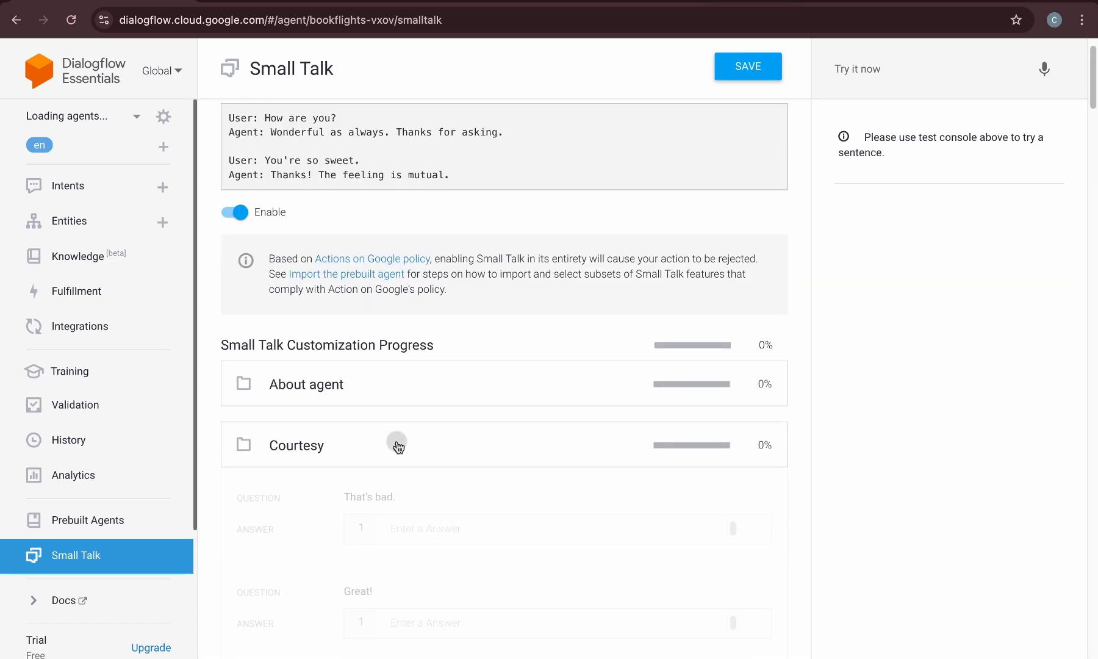
{"action": "scroll", "coordinate": [400, 445], "scroll_direction": "down", "scroll_amount": 4}
{"action": "left_click", "coordinate": [448, 383]}
{"action": "type", "text": "You are most welcome!"}
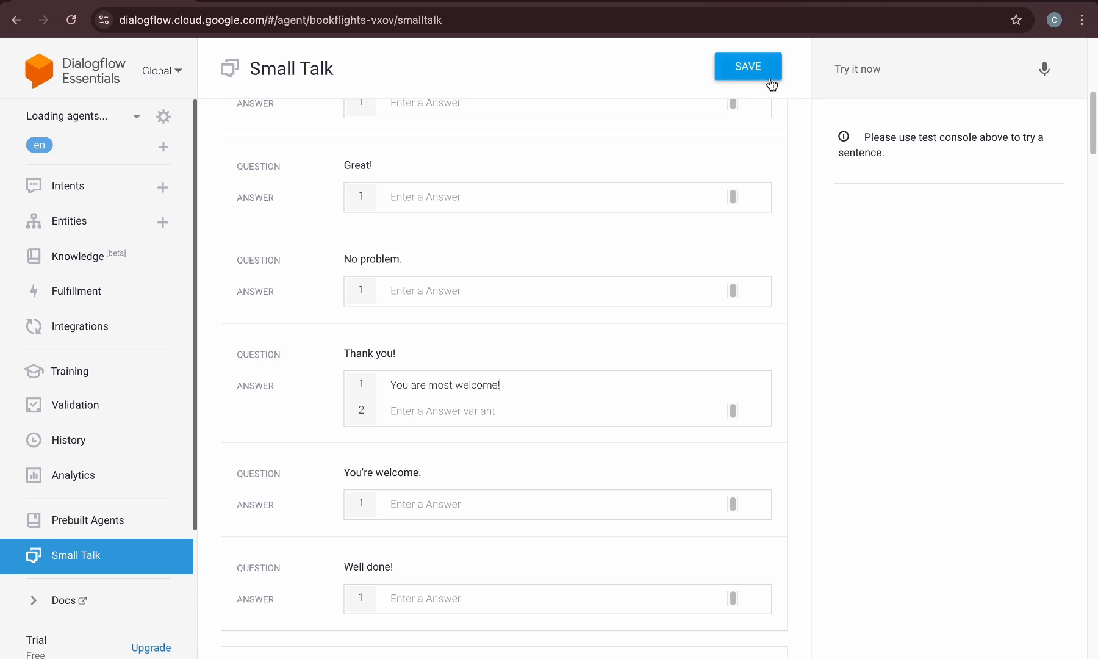
{"action": "left_click", "coordinate": [770, 78]}
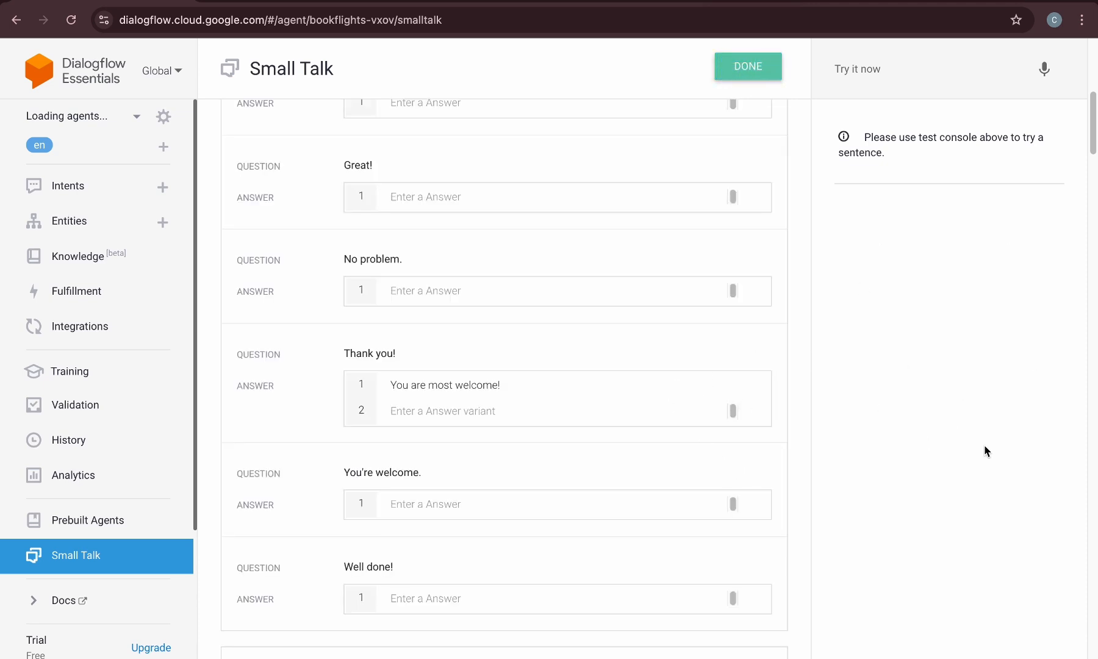
Test the agent in the console with Thank you!
{"action": "left_click", "coordinate": [886, 71]}
{"action": "type", "text": "Thank "}
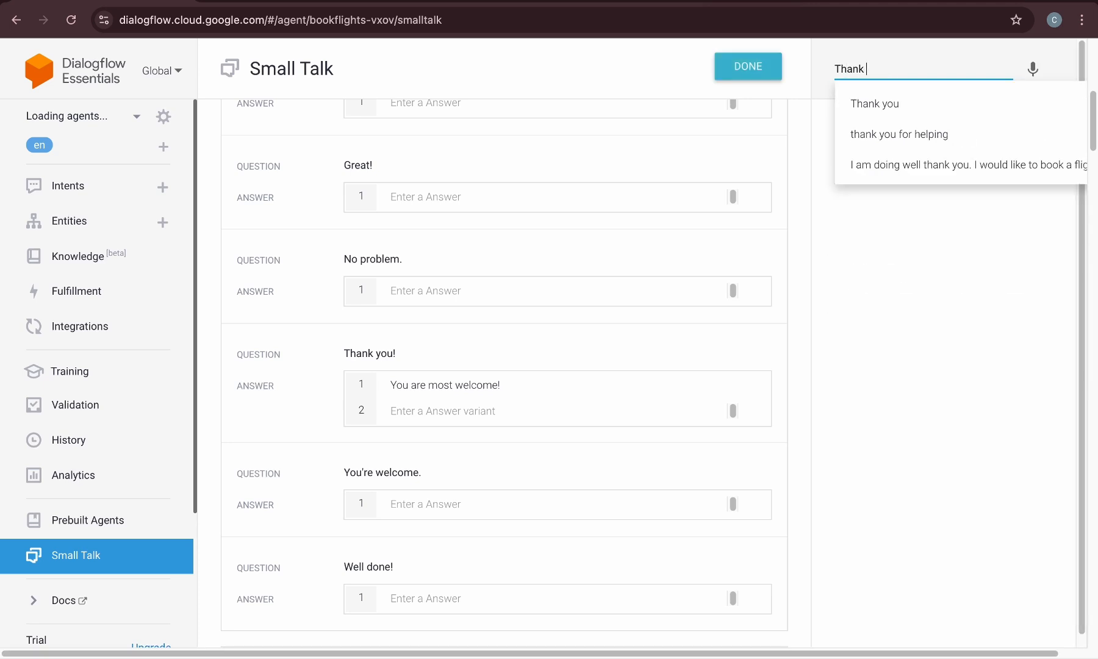
{"action": "type", "text": "you!"}
{"action": "key", "text": "Return"}
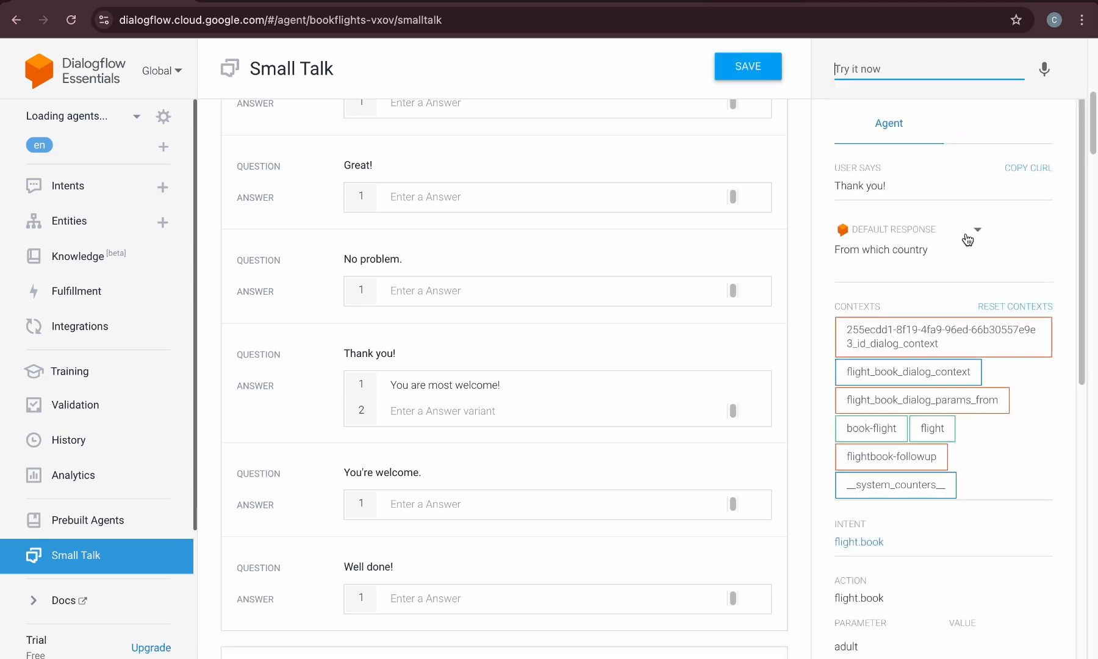
Reset the test console contexts and dismiss the notice
{"action": "scroll", "coordinate": [920, 419], "scroll_direction": "down", "scroll_amount": 6}
{"action": "scroll", "coordinate": [920, 418], "scroll_direction": "up", "scroll_amount": 6}
{"action": "left_click", "coordinate": [987, 305]}
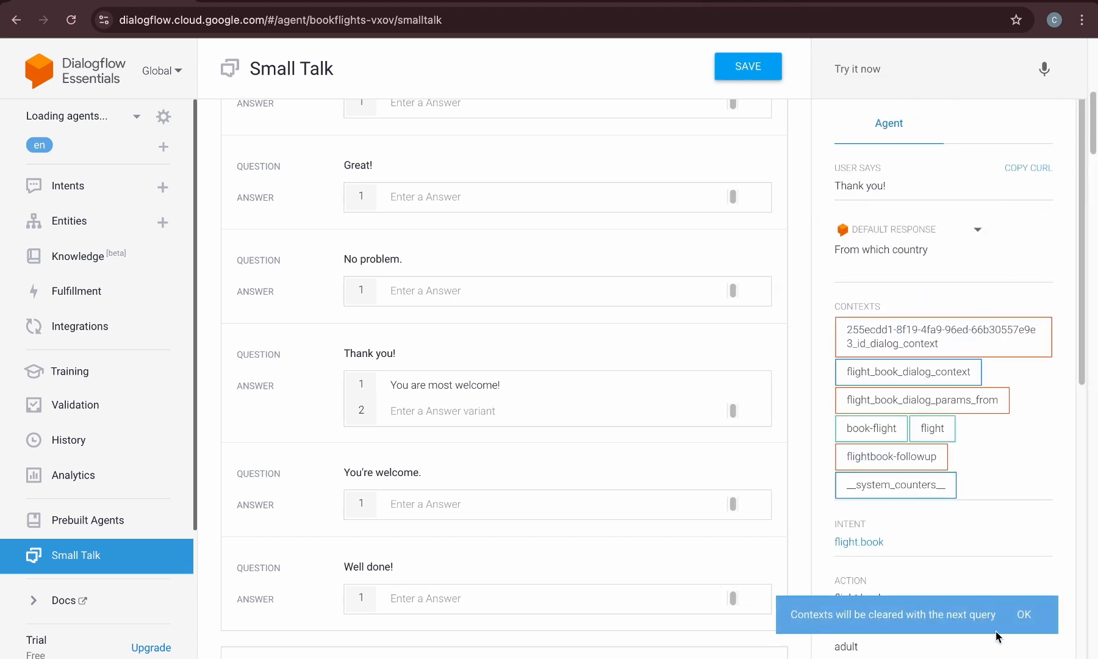
{"action": "left_click", "coordinate": [1024, 614]}
Test the agent again with Thank you! to check the small talk reply
{"action": "left_click", "coordinate": [878, 77]}
{"action": "type", "text": "Thank you"}
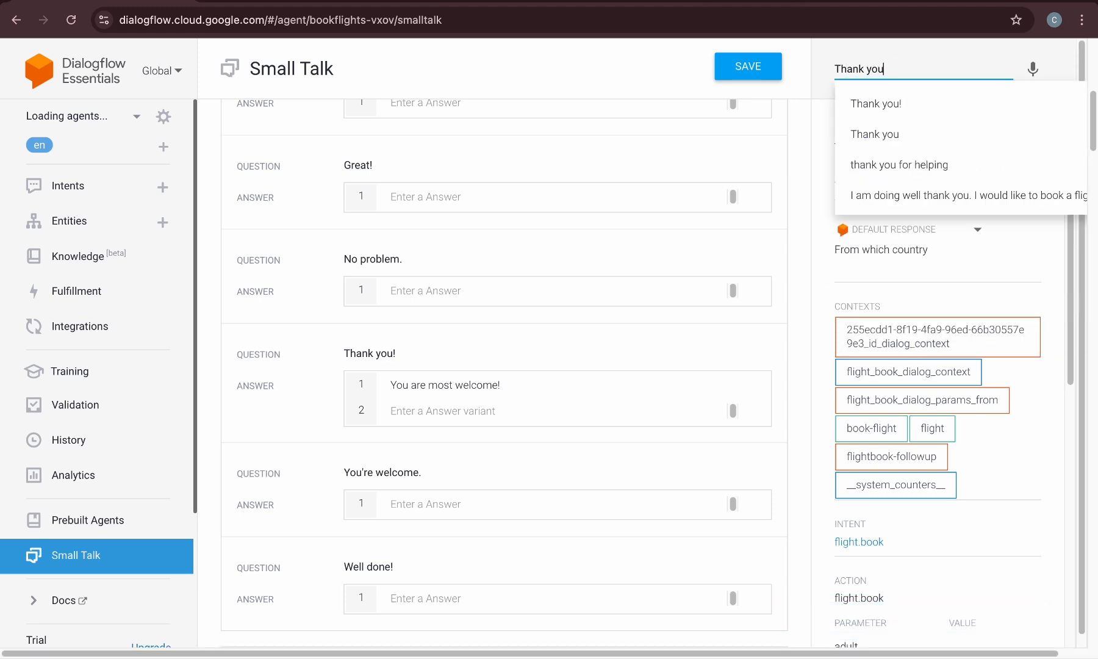
{"action": "type", "text": "!"}
{"action": "key", "text": "Return"}
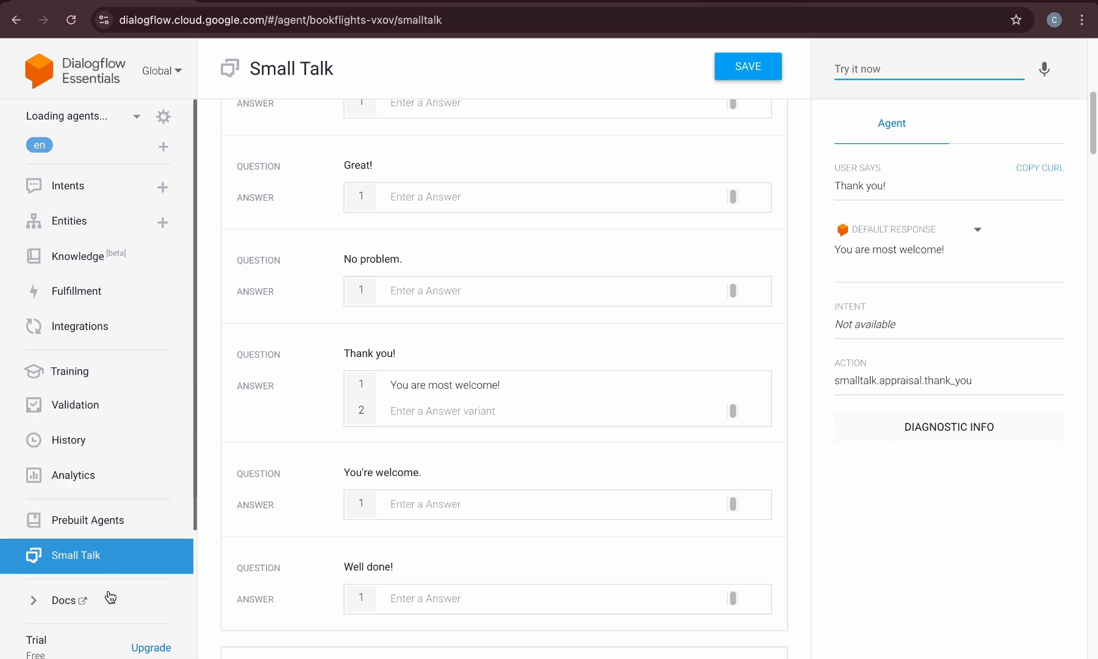
{"action": "left_click", "coordinate": [86, 185]}
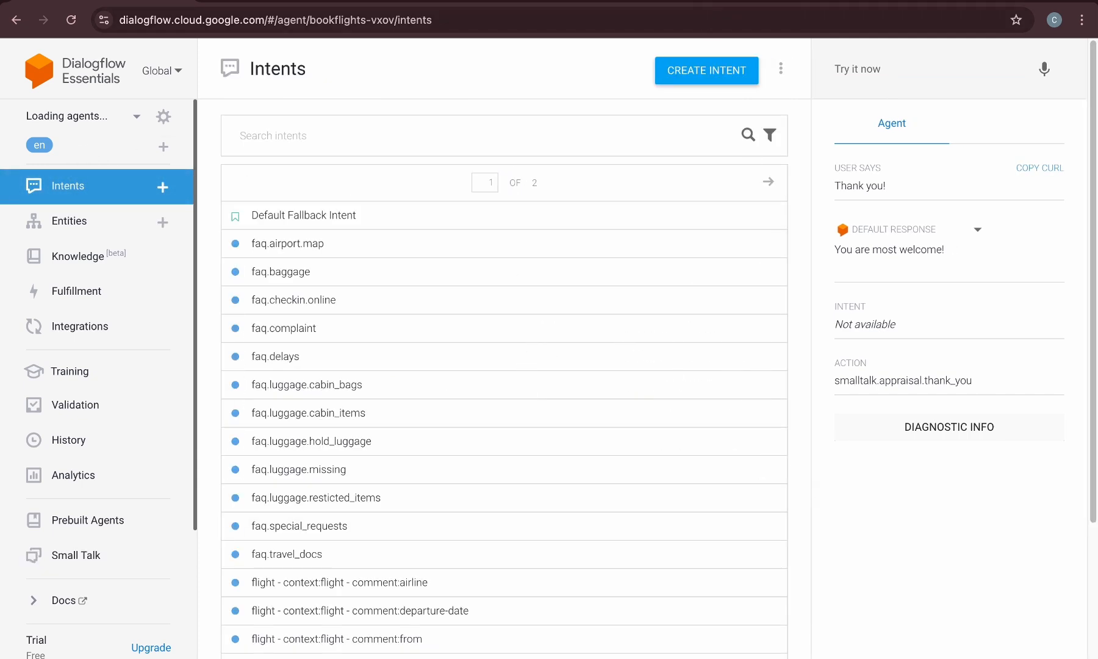
{"action": "left_click_drag", "start_coordinate": [837, 184], "coordinate": [908, 185]}
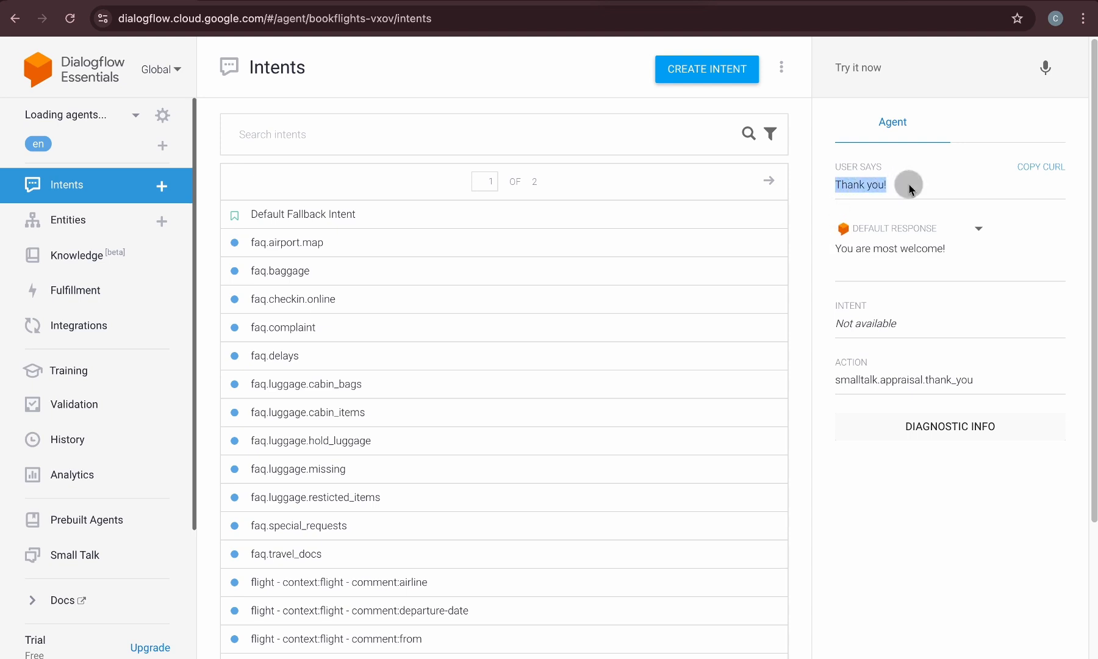
{"action": "left_click", "coordinate": [907, 198]}
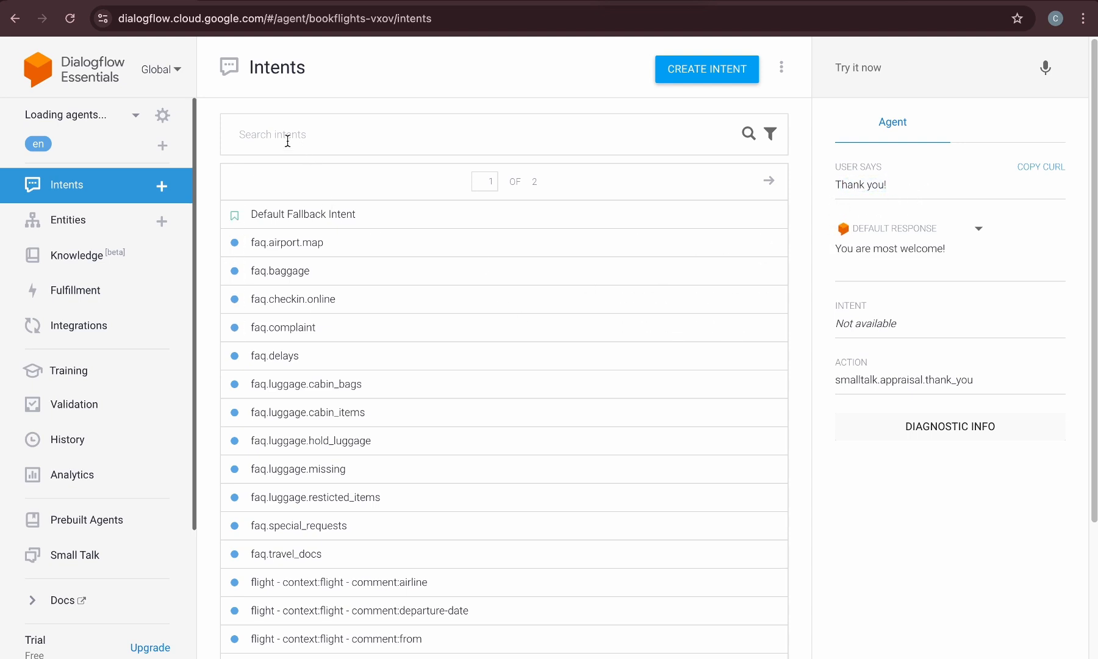